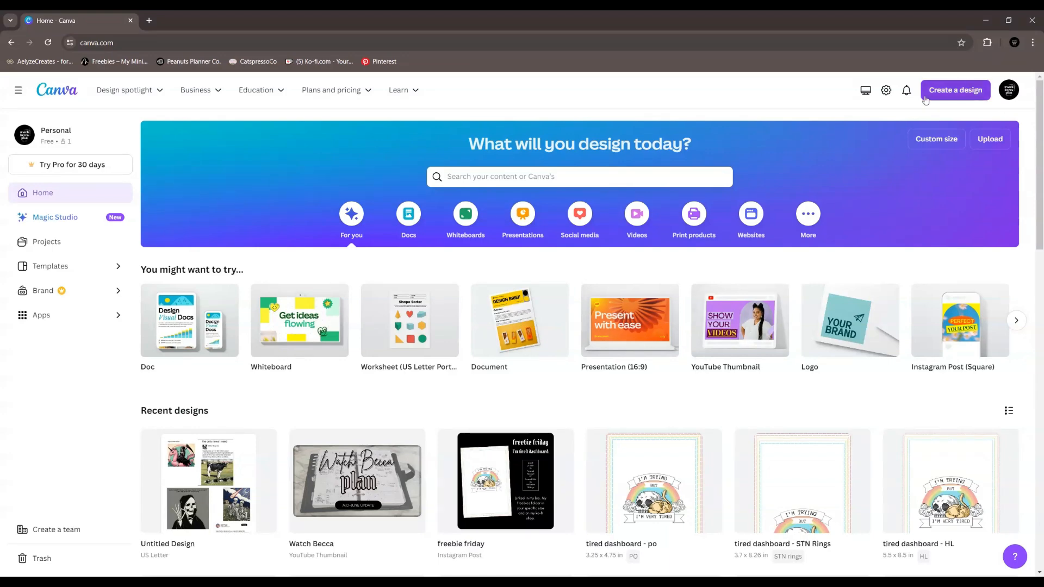
Search the design types for "worksh" and create a new Worksheet (US Letter Portrait) design.
left_click(954, 97)
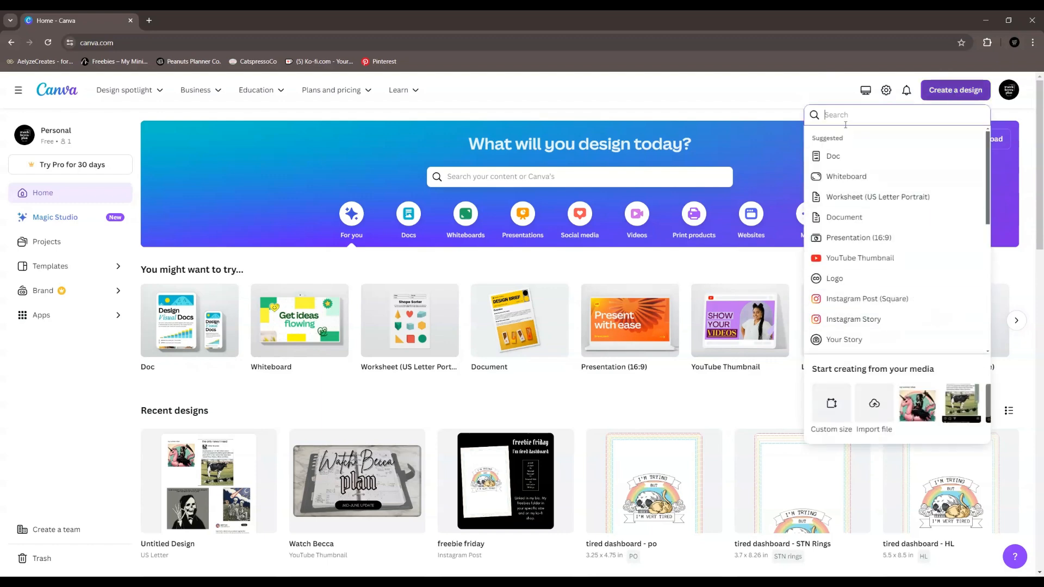
type("worksh")
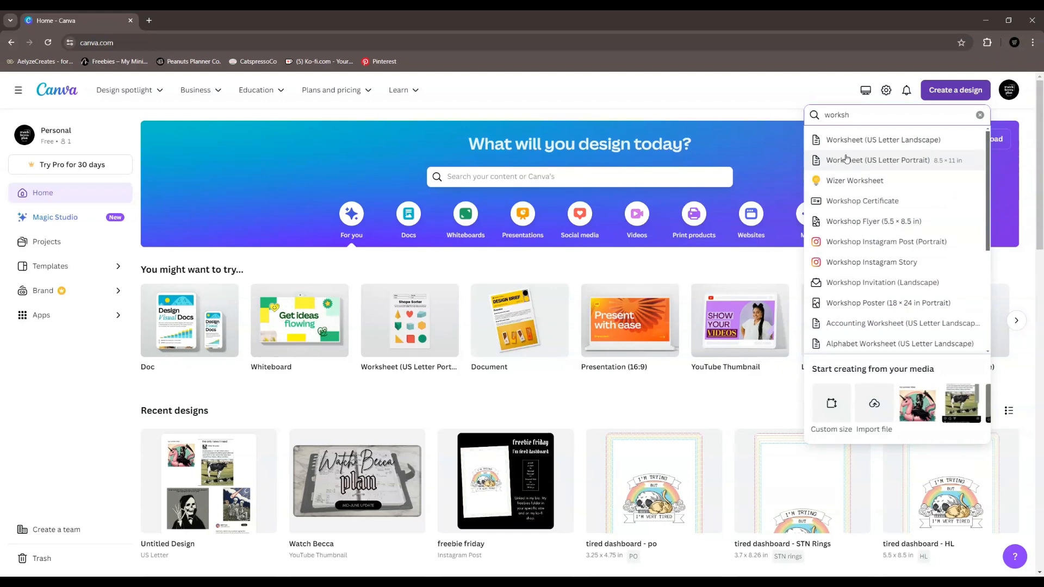
left_click(847, 158)
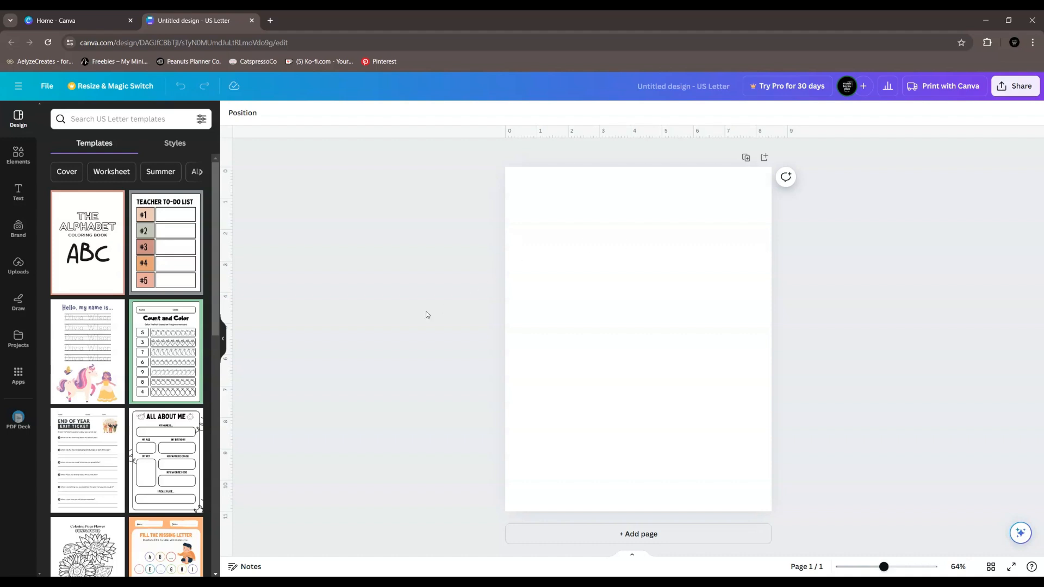
left_click(18, 154)
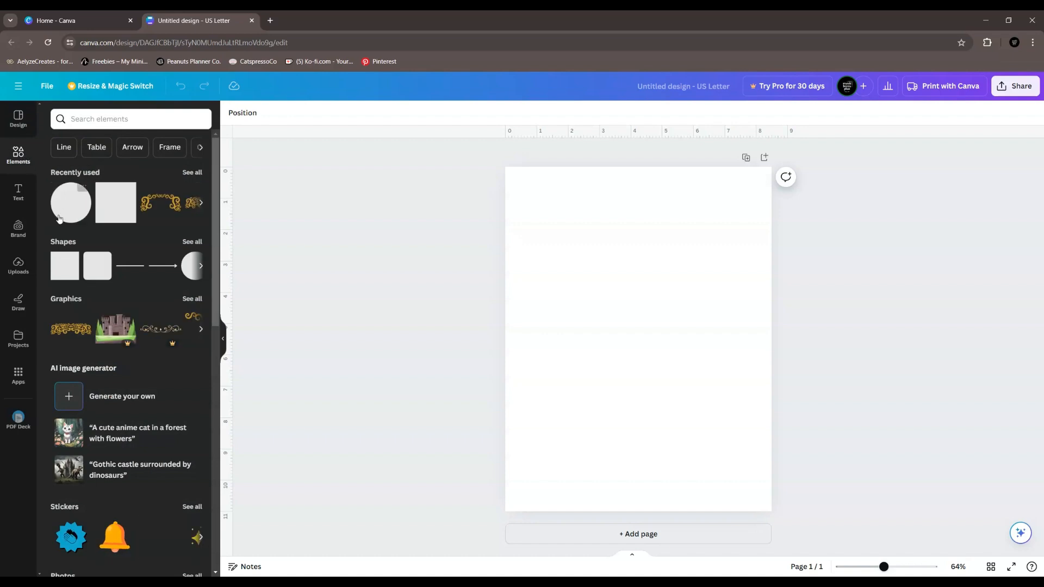
left_click(65, 266)
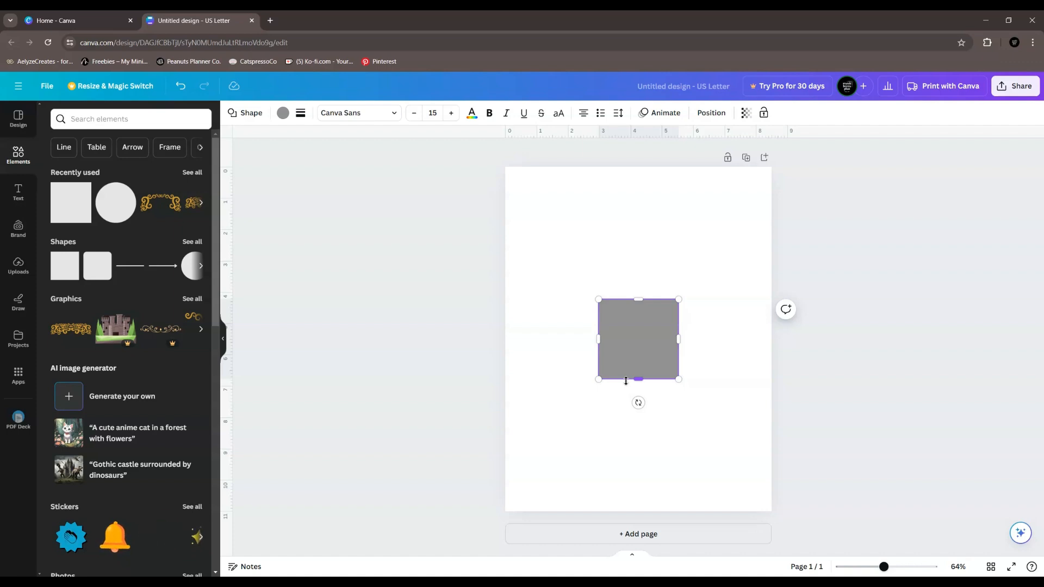
left_click_drag(645, 366, 577, 256)
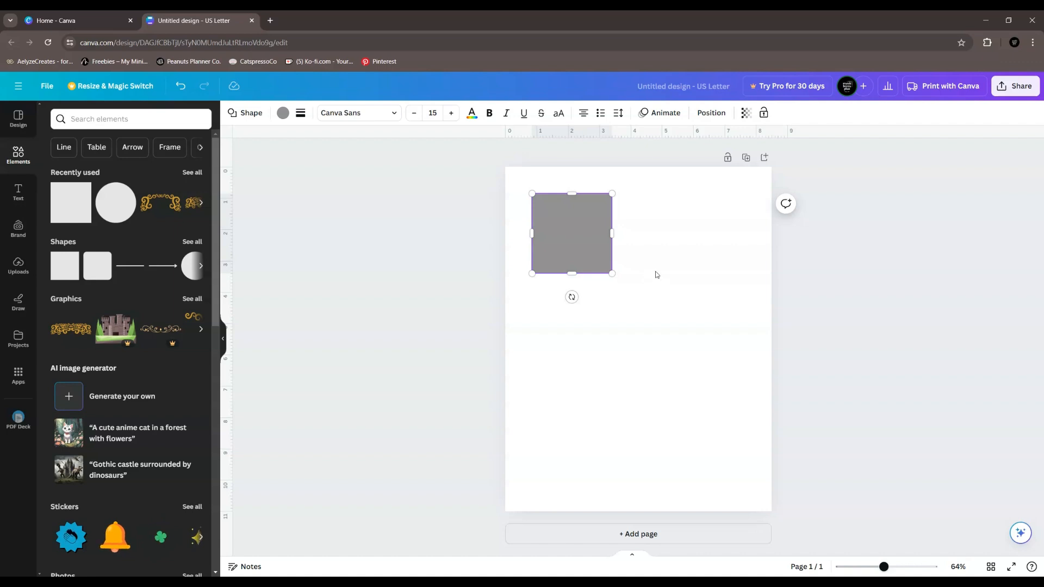
left_click_drag(582, 251, 402, 274)
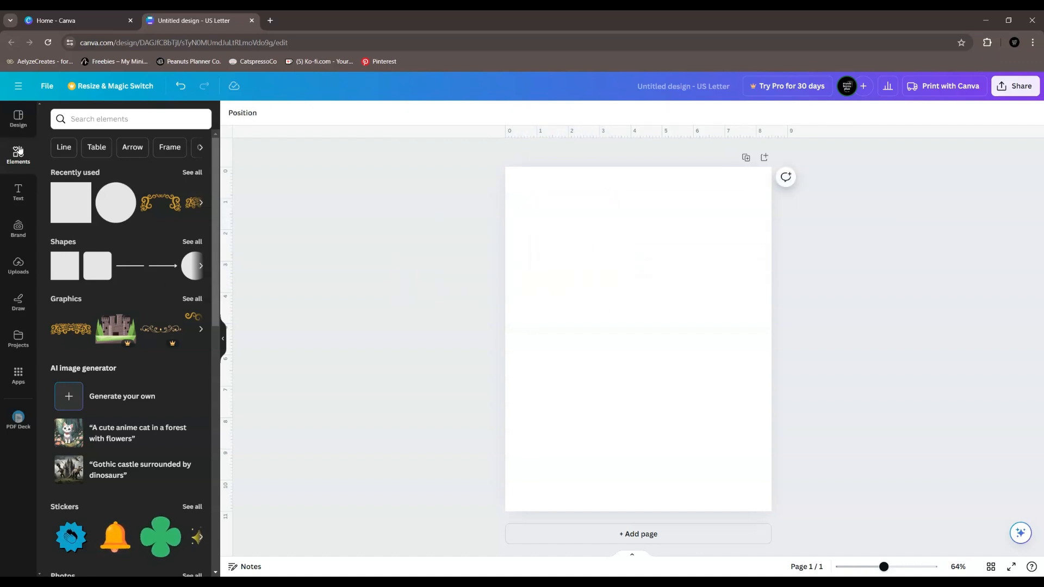
left_click(18, 119)
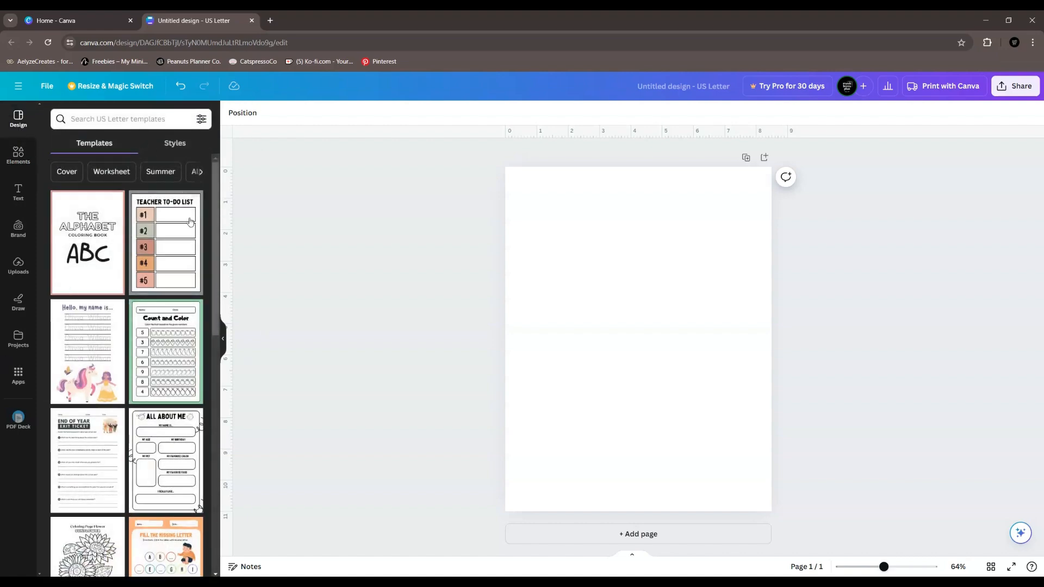
Insert a plain square from the full shapes collection and place it in the page's upper-left area.
left_click(20, 154)
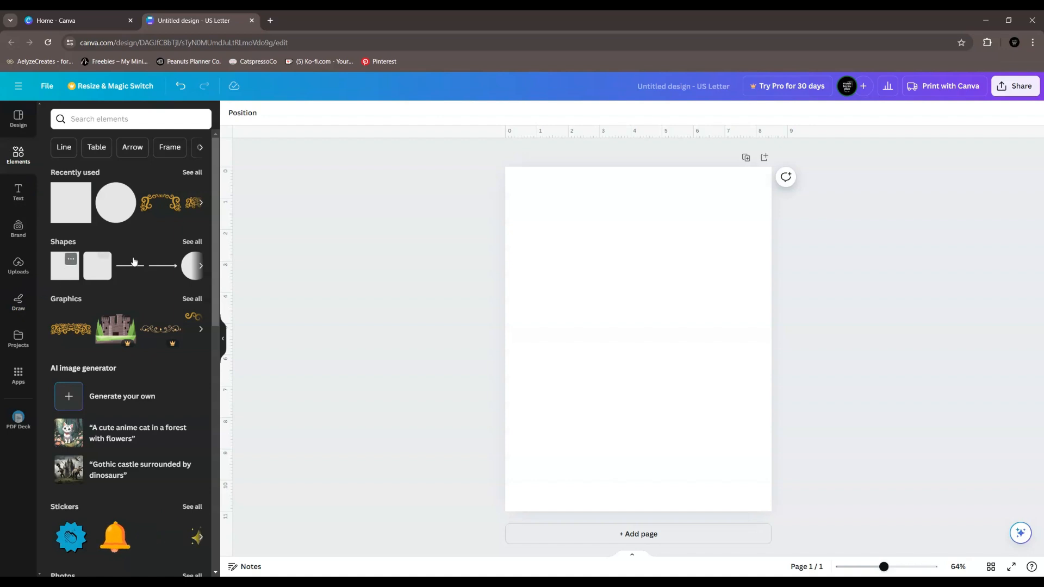
left_click(190, 243)
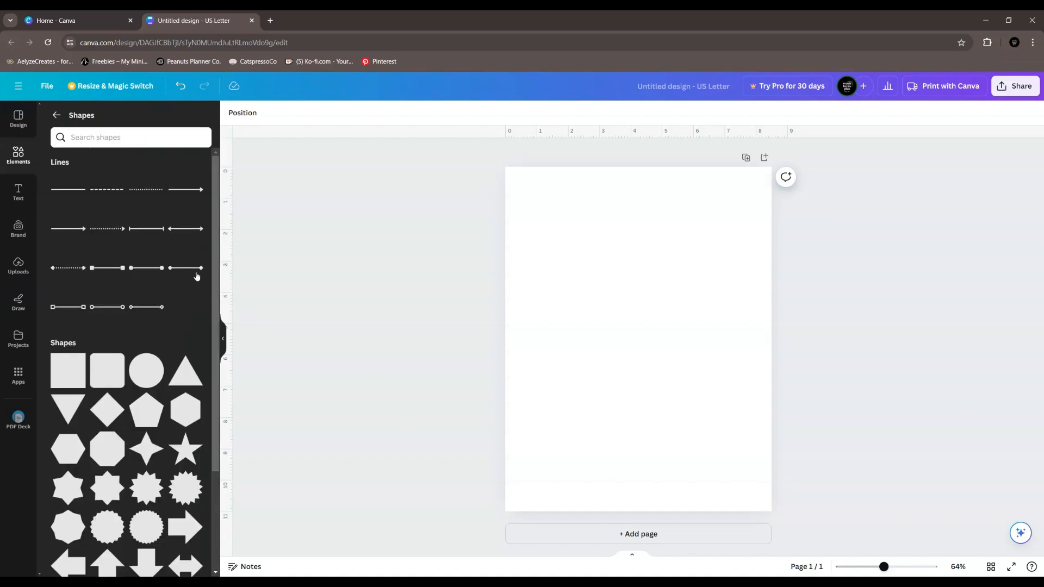
left_click(59, 379)
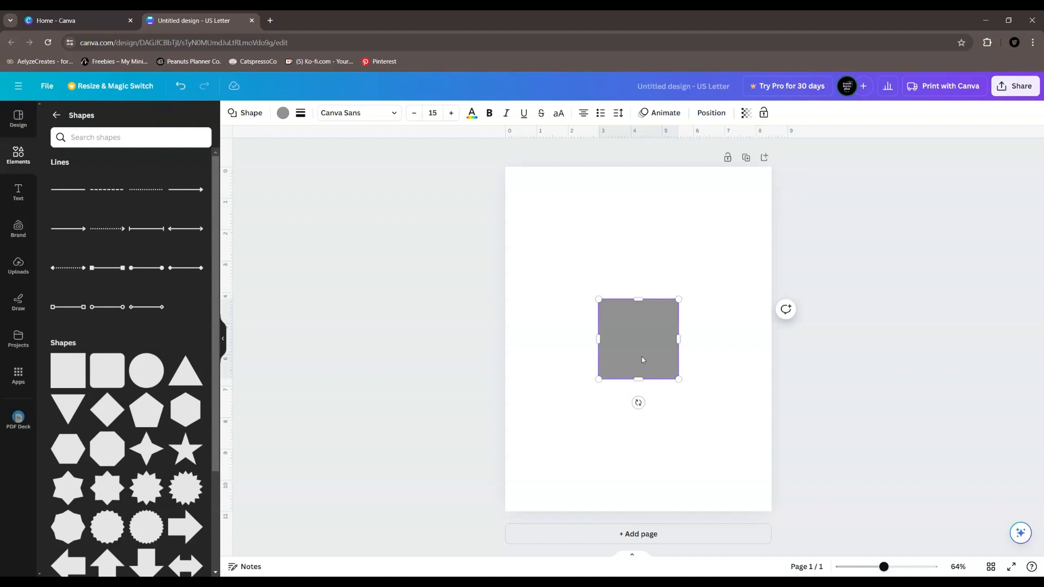
left_click_drag(634, 354, 566, 249)
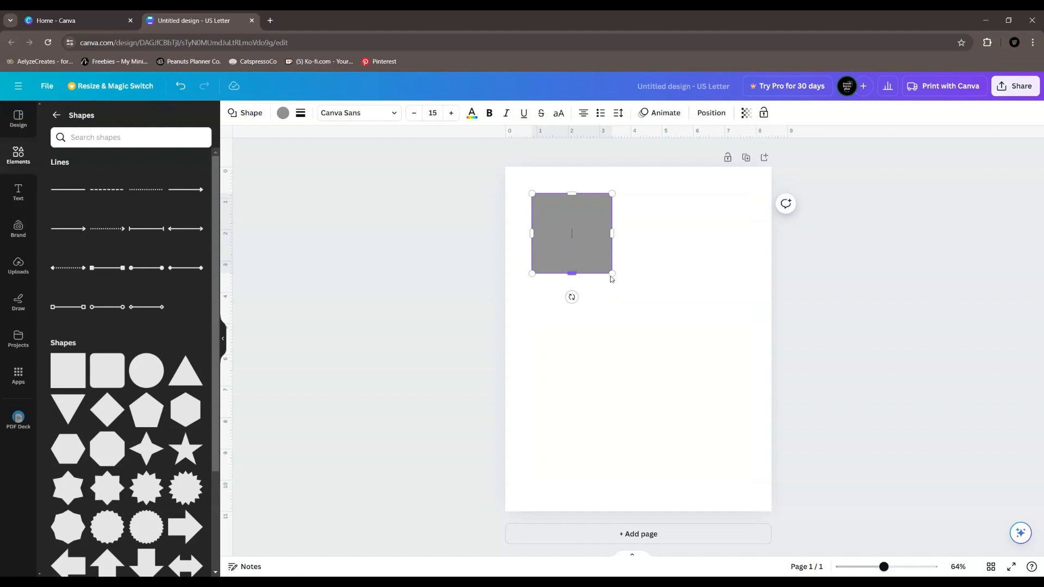
Enlarge the square to about 3.2 in wide by 3.25 in tall, keeping its upper-left corner in place.
left_click_drag(612, 274, 626, 290)
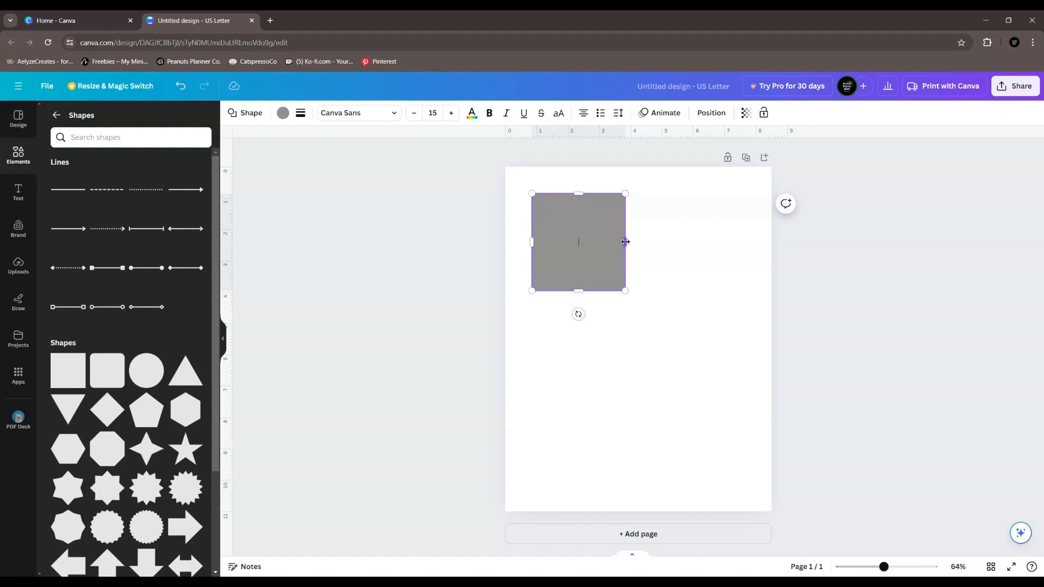
left_click_drag(625, 242, 632, 241)
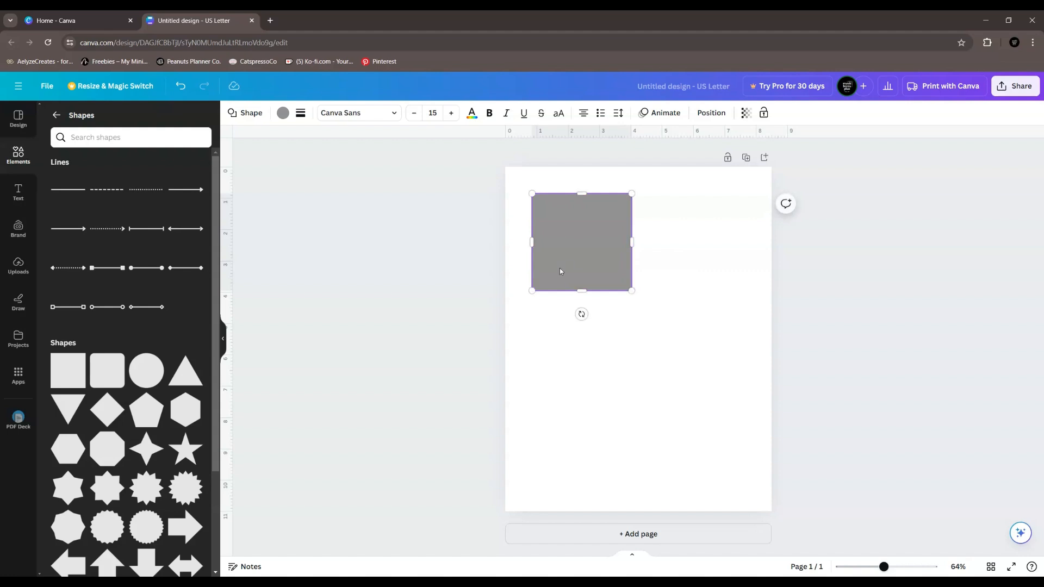
left_click_drag(582, 291, 581, 292)
left_click(640, 345)
left_click(575, 257)
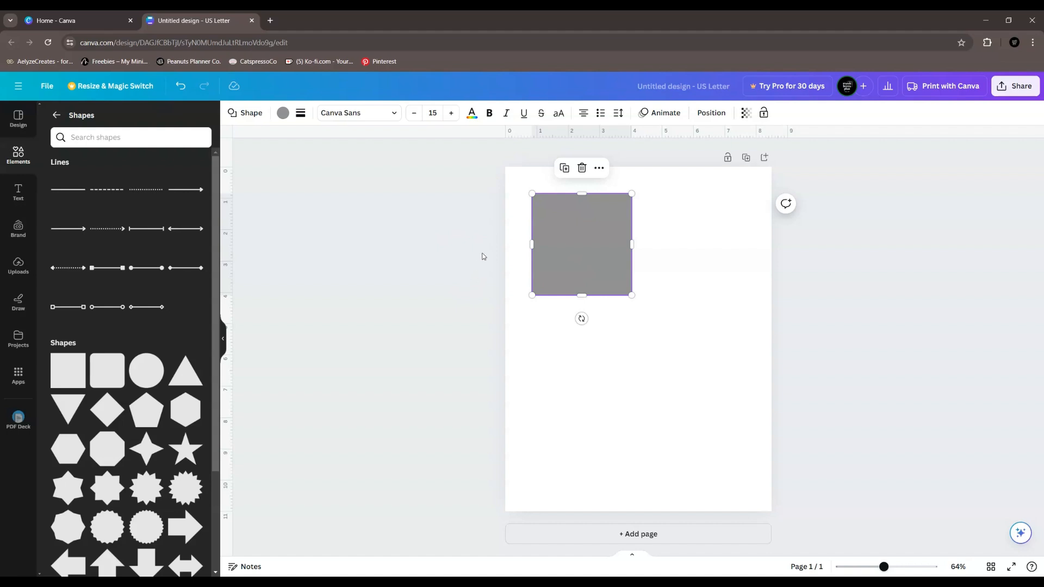
Remove the square's fill color and give it a long-dashed border with a weight of 1.
left_click(285, 115)
left_click(87, 177)
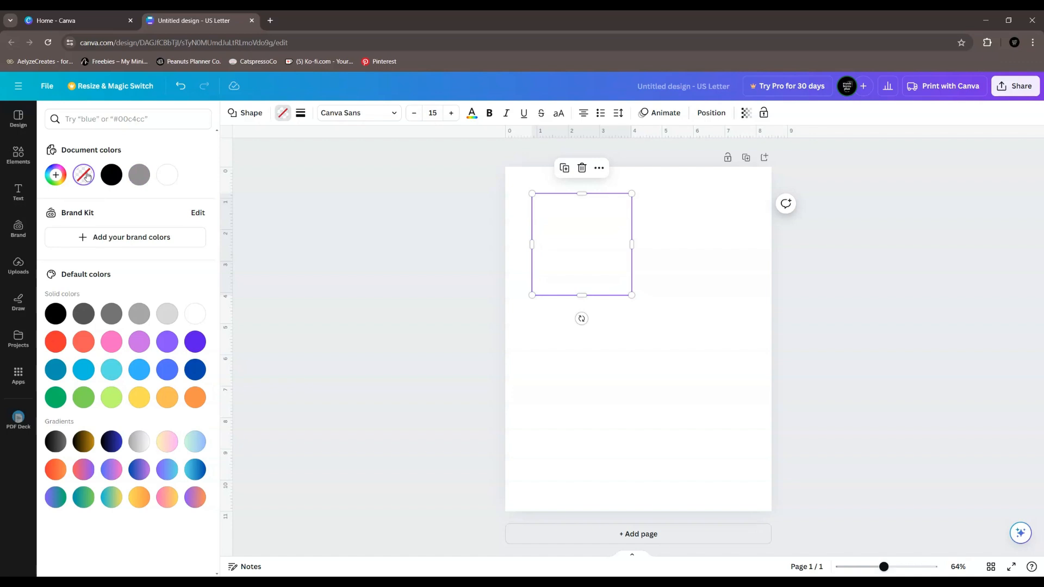
left_click(300, 117)
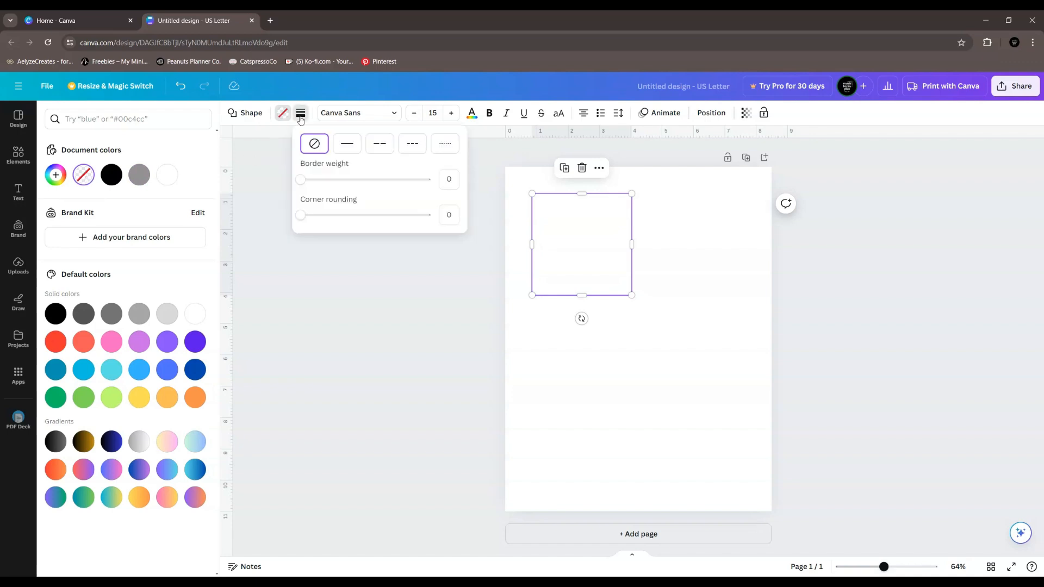
left_click(306, 182)
left_click_drag(307, 184, 303, 183)
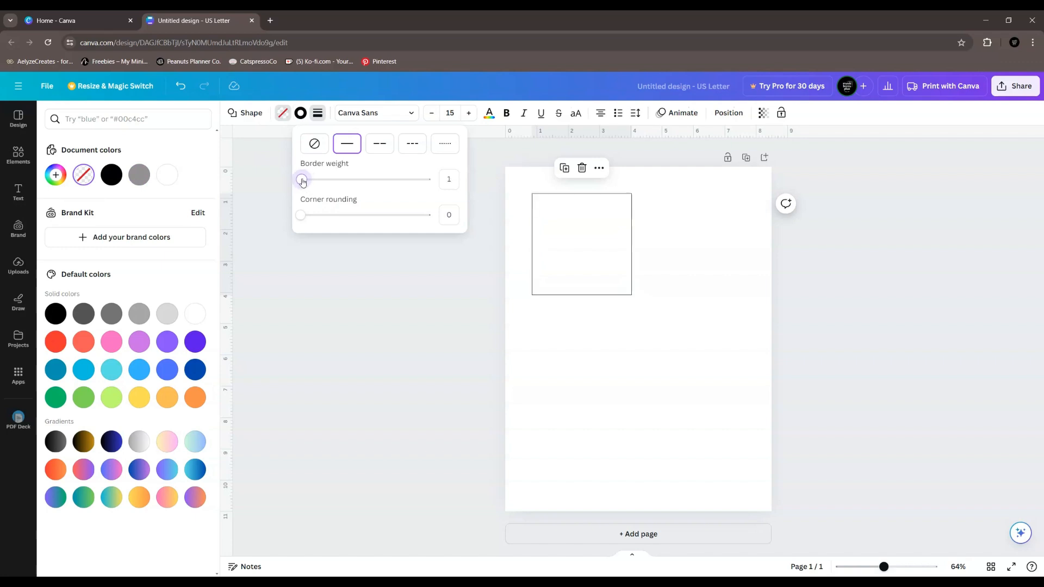
left_click(381, 146)
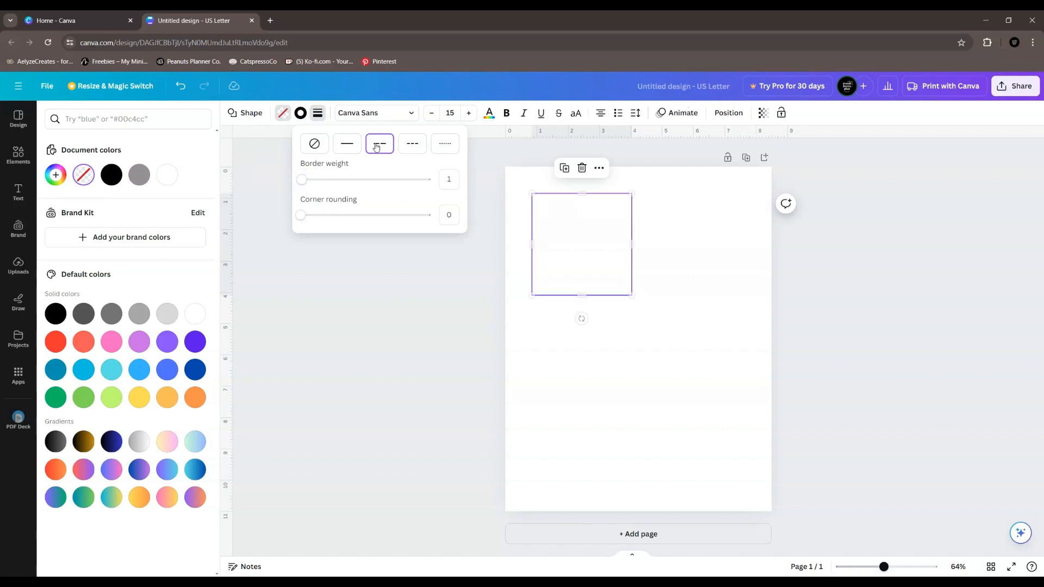
left_click(437, 280)
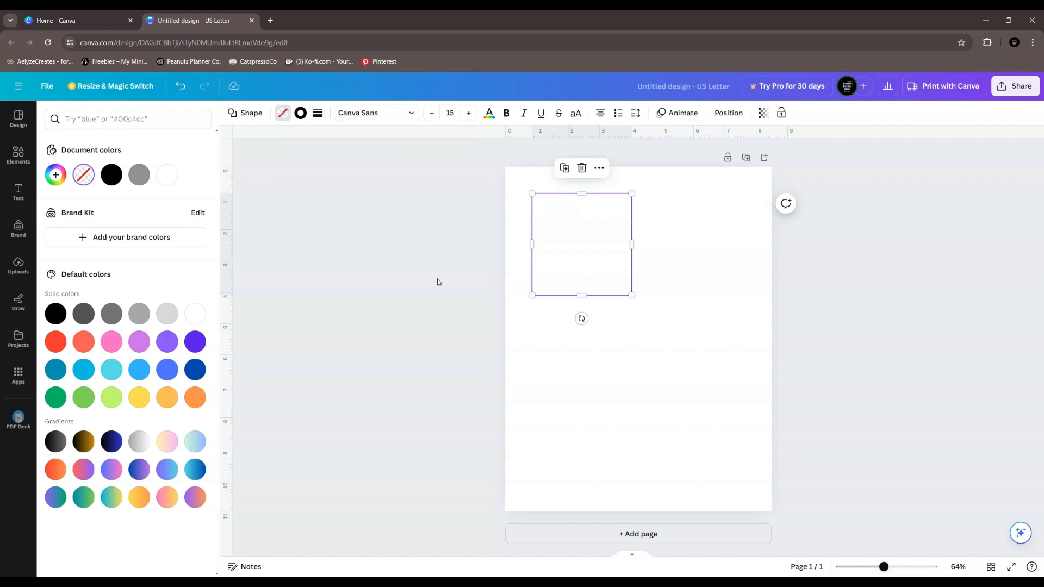
Change the square's border color to the solid gray one shade darker than Light Gray.
left_click(557, 234)
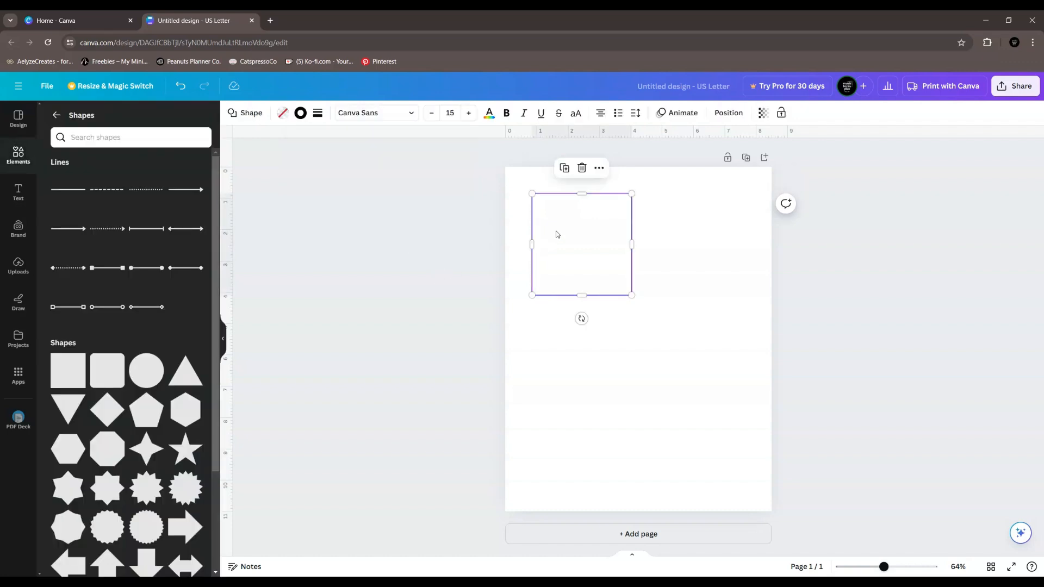
left_click(317, 112)
left_click(301, 113)
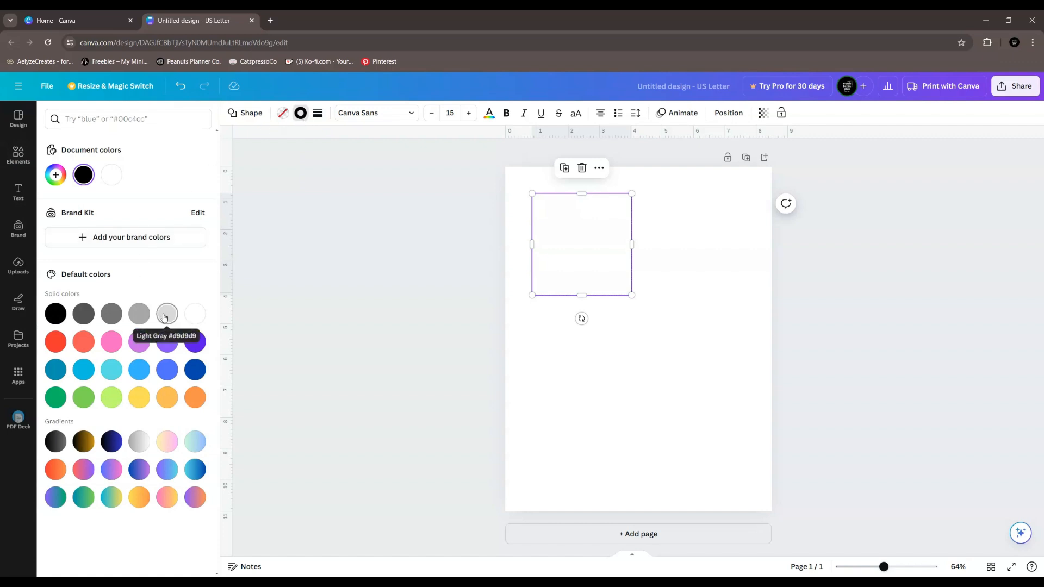
left_click(144, 311)
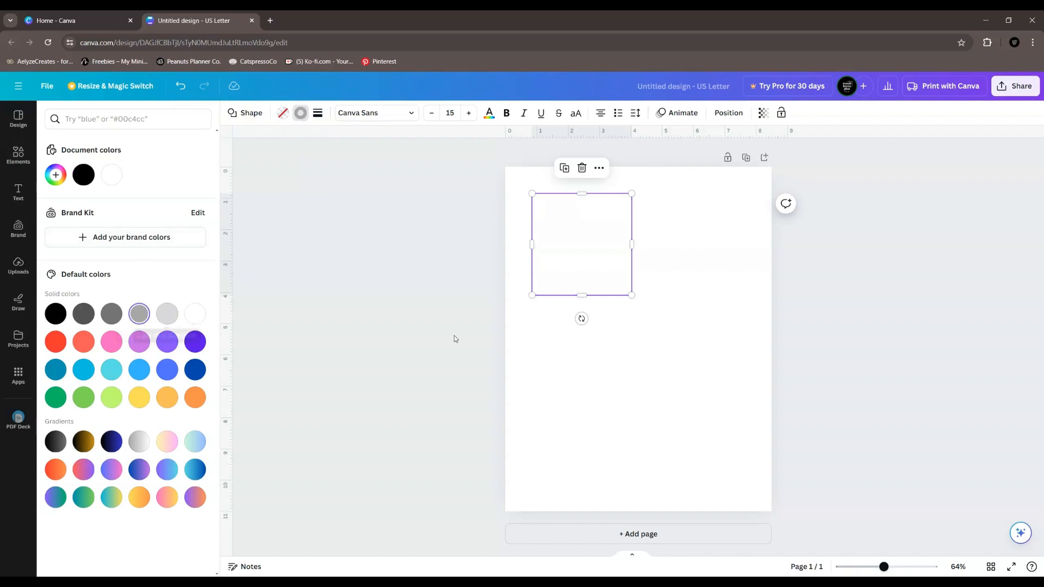
left_click(466, 306)
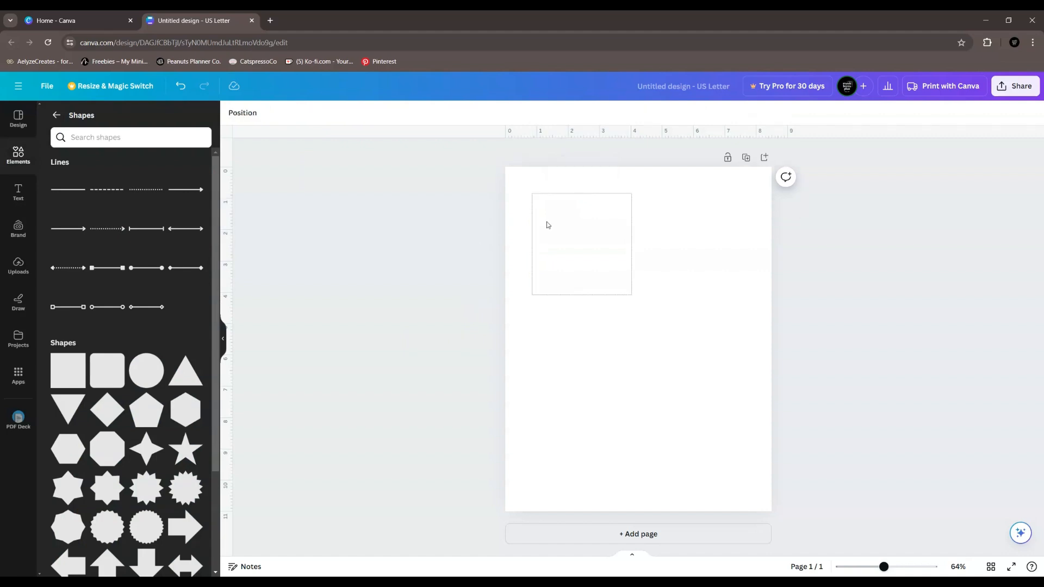
Duplicate the outlined square and align the copy beside the original to complete the top row.
left_click(585, 234)
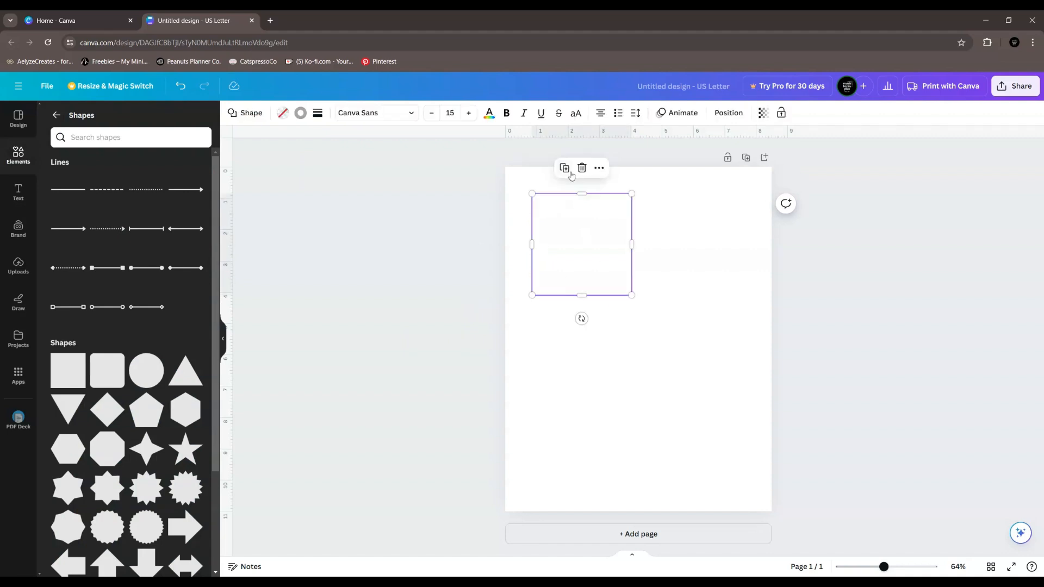
left_click(465, 252)
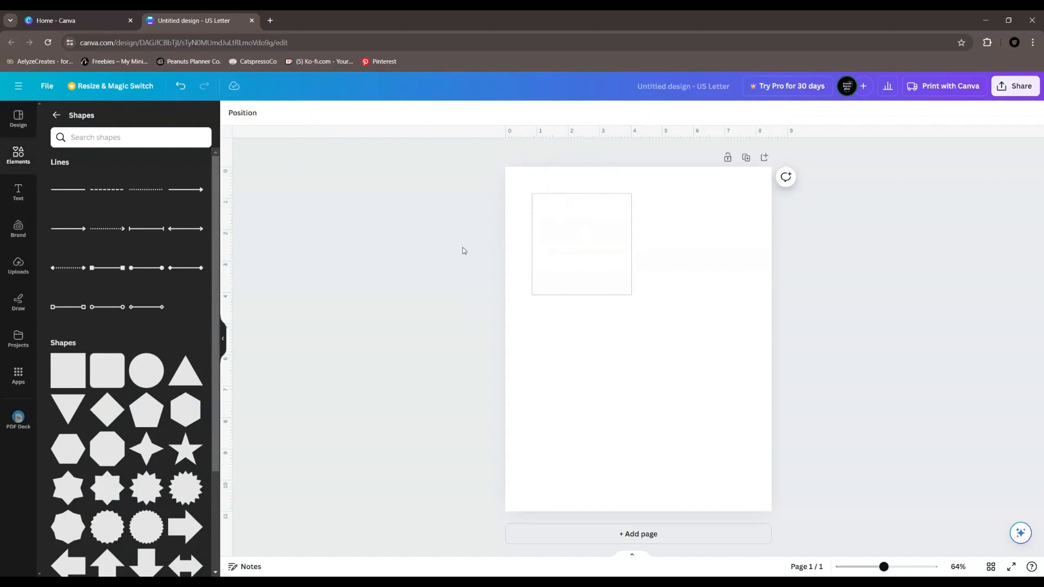
left_click(554, 229)
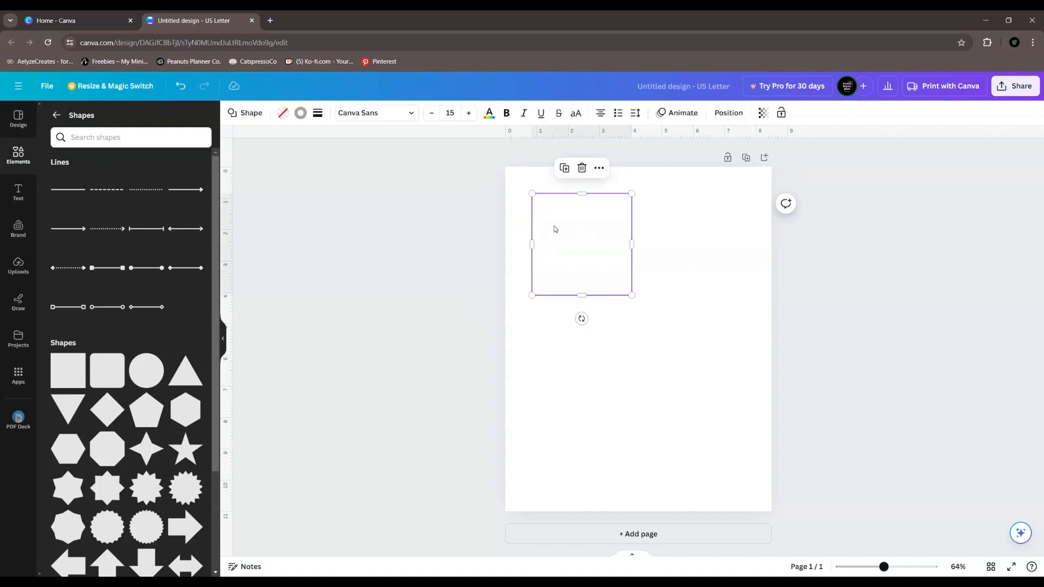
left_click(564, 168)
left_click_drag(568, 240, 673, 230)
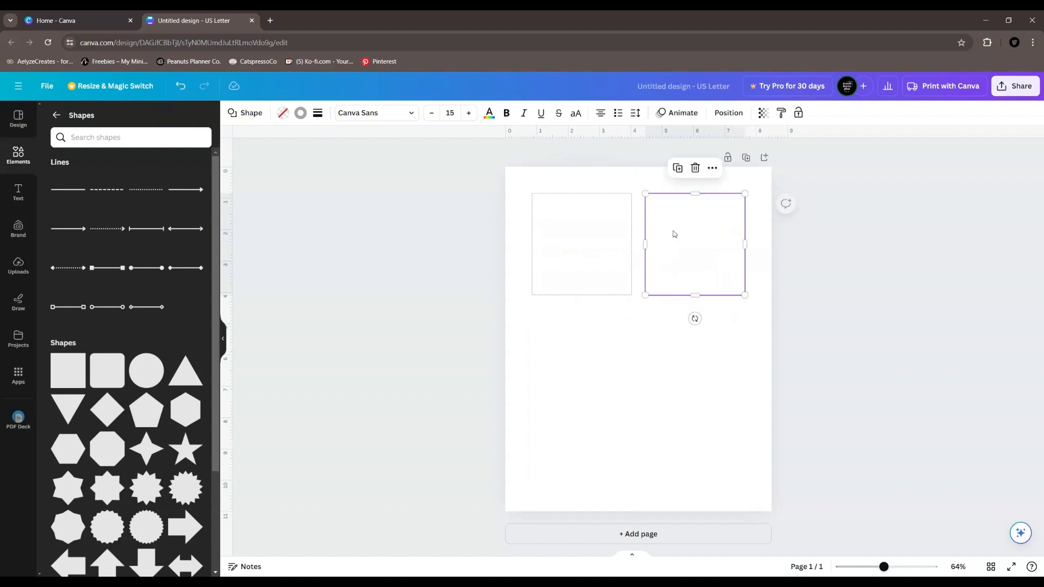
Duplicate the row of two squares twice, stacking the copies below to form three evenly spaced rows.
left_click(597, 343)
left_click_drag(577, 322, 707, 260)
left_click(640, 170)
left_click_drag(659, 231, 659, 331)
left_click(635, 277)
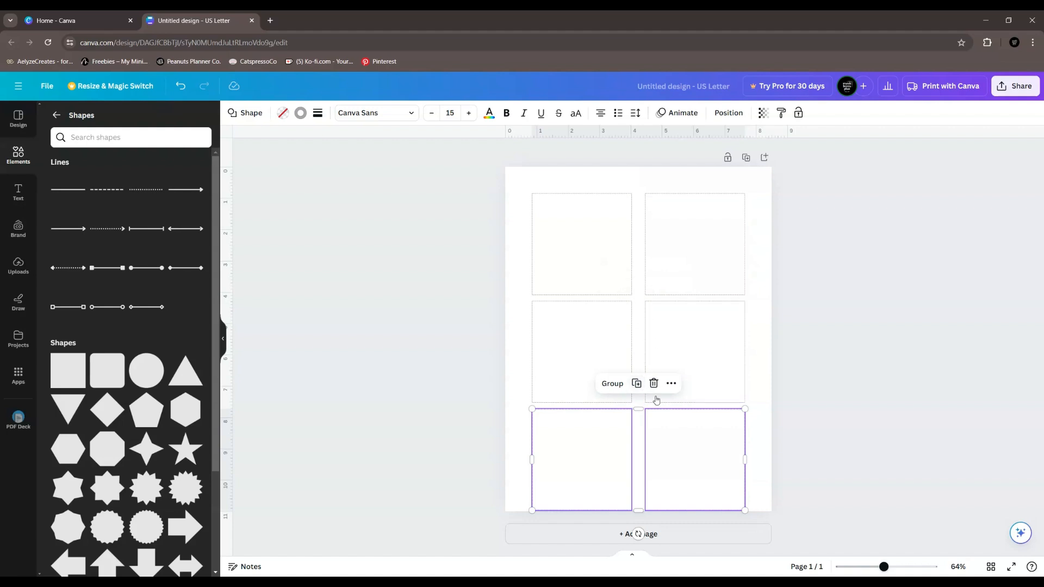
Select all six squares and move them up together until they are centered on the page.
left_click_drag(440, 225, 742, 450)
left_click_drag(715, 361, 716, 347)
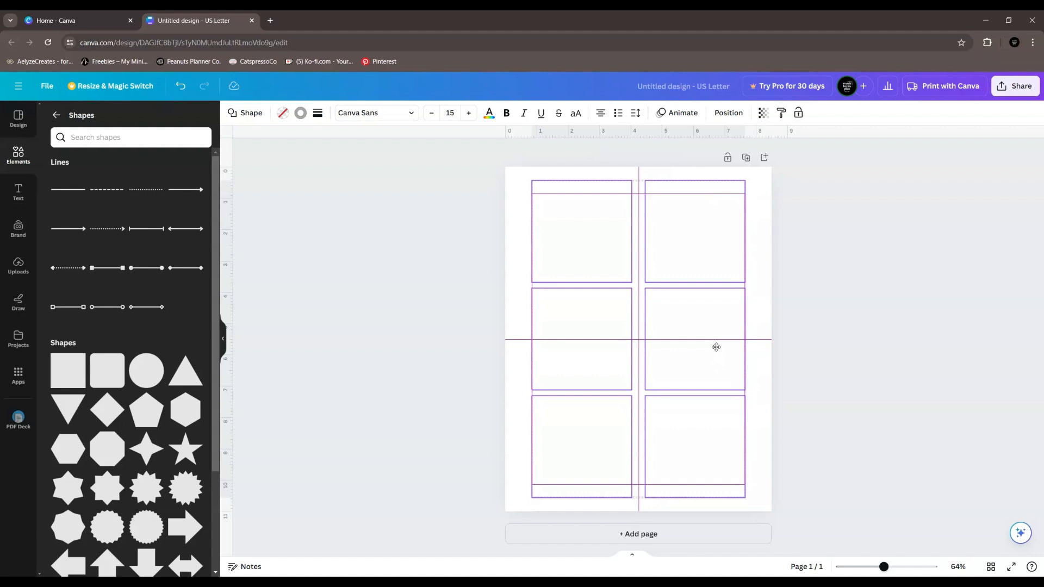
left_click_drag(716, 347, 716, 347)
left_click(373, 276)
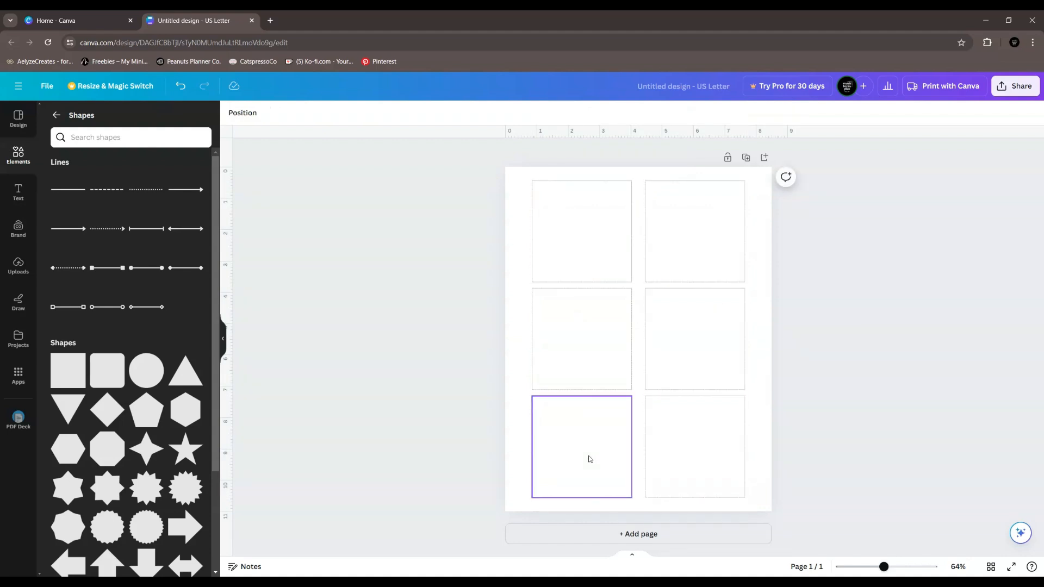
Duplicate the page with the six outlined squares to create a second page.
left_click(746, 158)
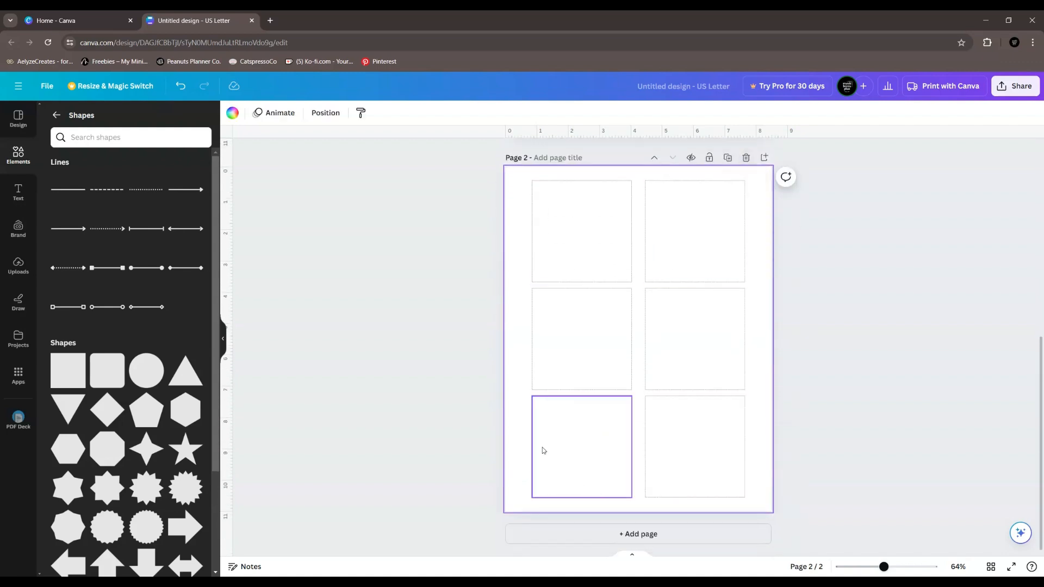
scroll(760, 389, "up", 5)
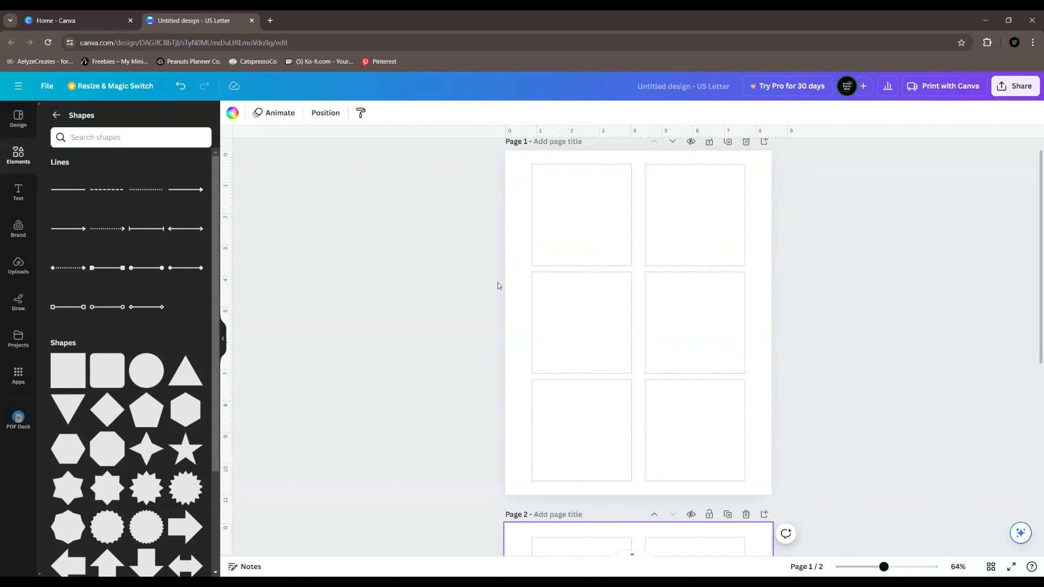
scroll(503, 285, "down", 5)
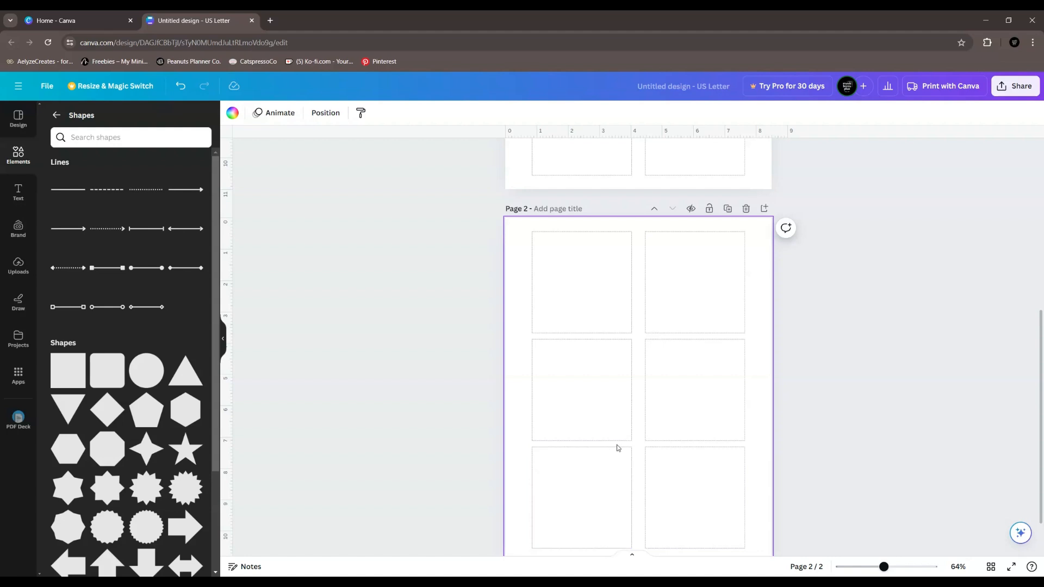
mouse_move(883, 567)
left_mouse_down()
mouse_move(911, 572)
mouse_move(904, 568)
left_mouse_up()
scroll(615, 446, "up", 3)
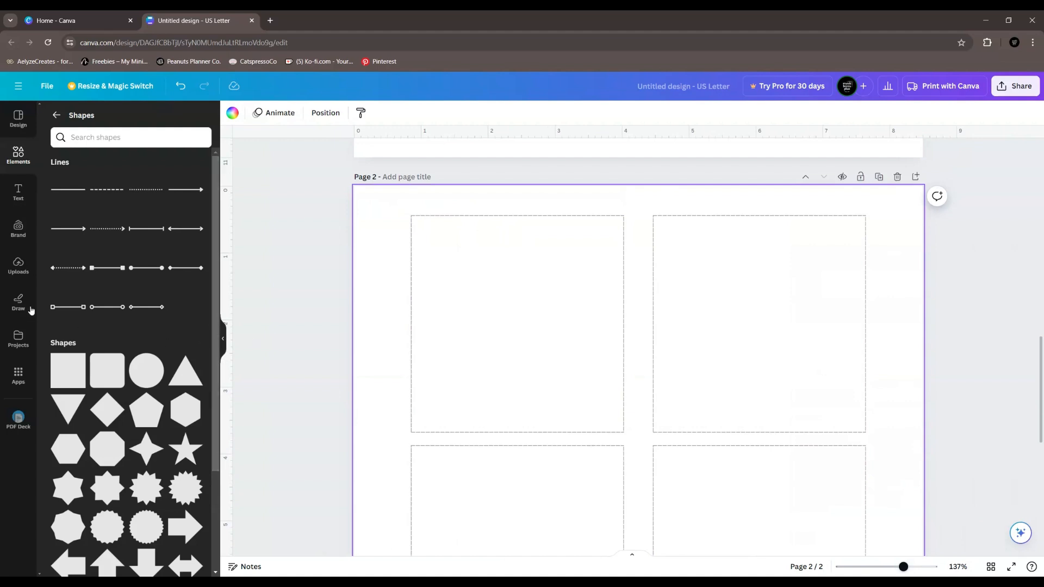
Try a plain three-column, four-row table in page 2's top-left square, resizing it before moving it off the page.
left_click(24, 195)
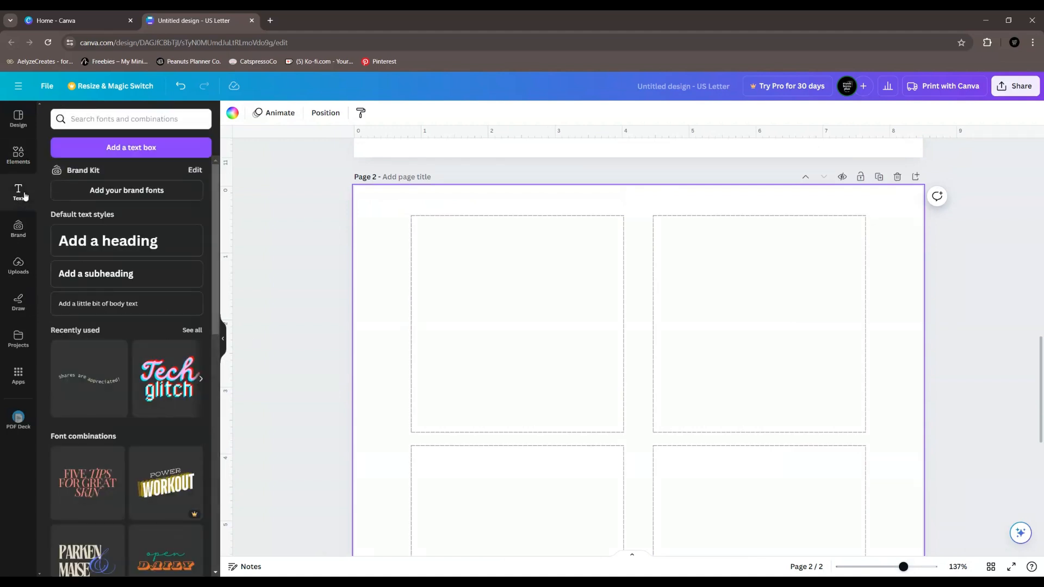
left_click(15, 164)
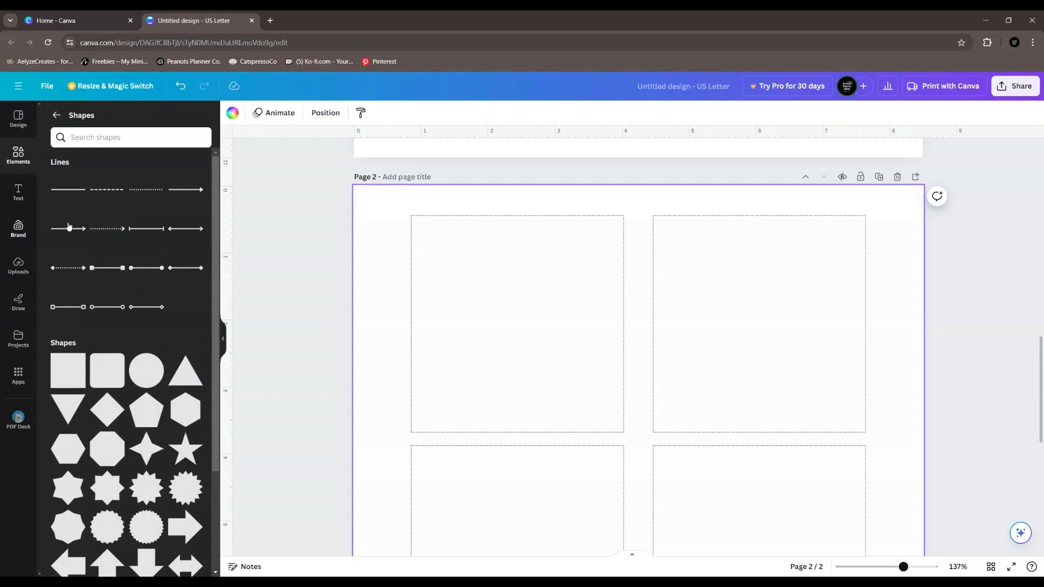
left_click(56, 115)
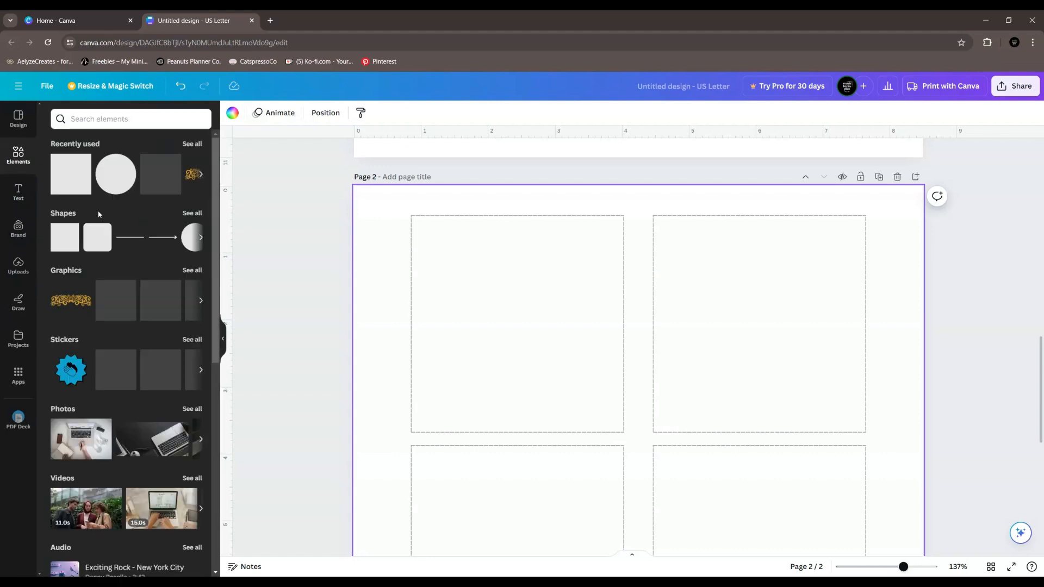
scroll(66, 298, "down", 10)
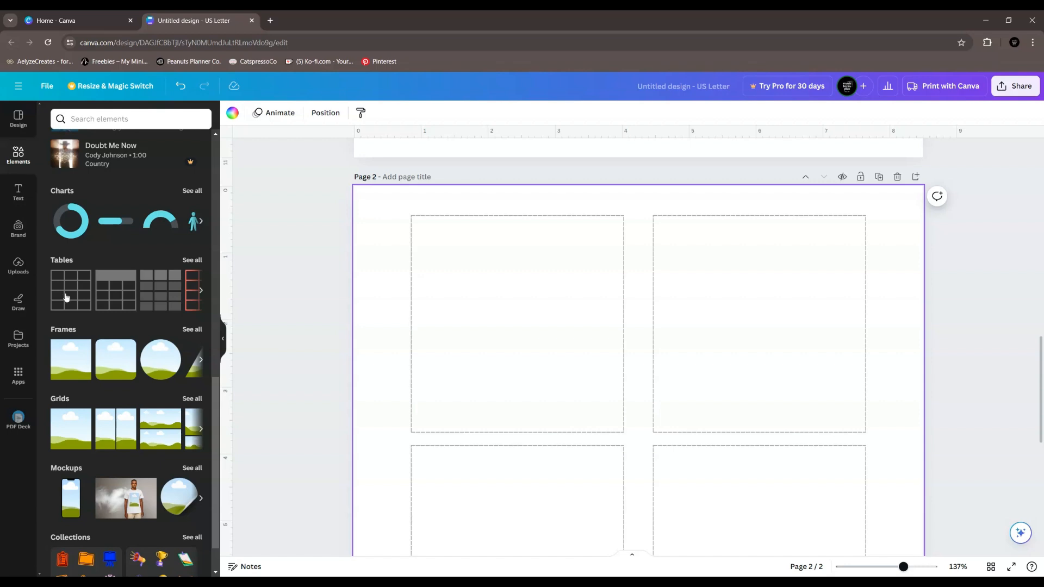
left_click(66, 297)
left_click_drag(672, 529, 625, 295)
left_click_drag(759, 420, 526, 377)
left_click_drag(526, 308, 597, 325)
mouse_move(596, 374)
left_mouse_down()
mouse_move(601, 419)
mouse_move(575, 377)
left_mouse_up()
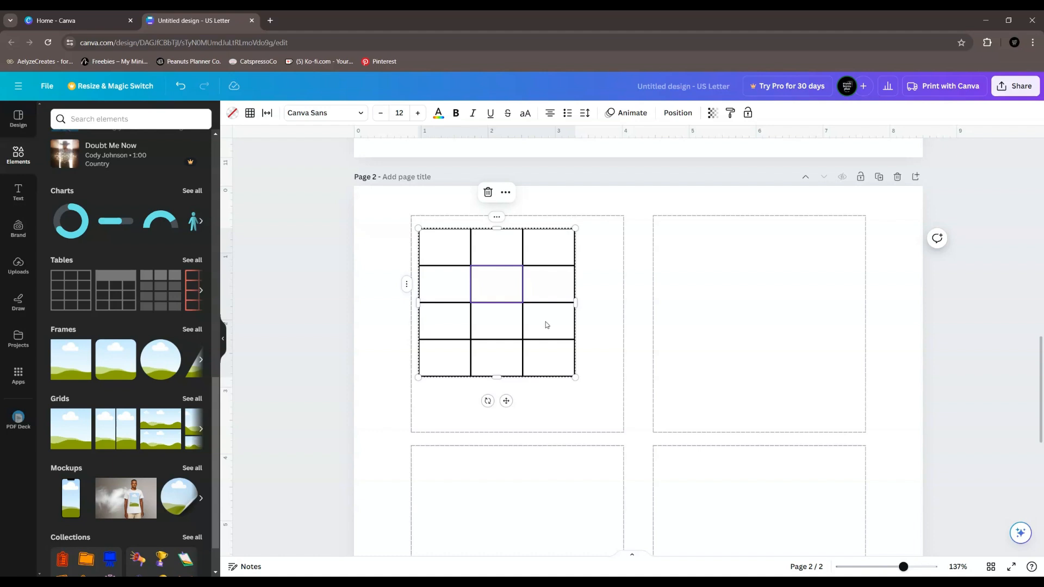
left_click_drag(546, 322, 203, 320)
Add a subheading text box on page 2 reading "watch becca plan", with one word per line.
scroll(91, 385, "up", 10)
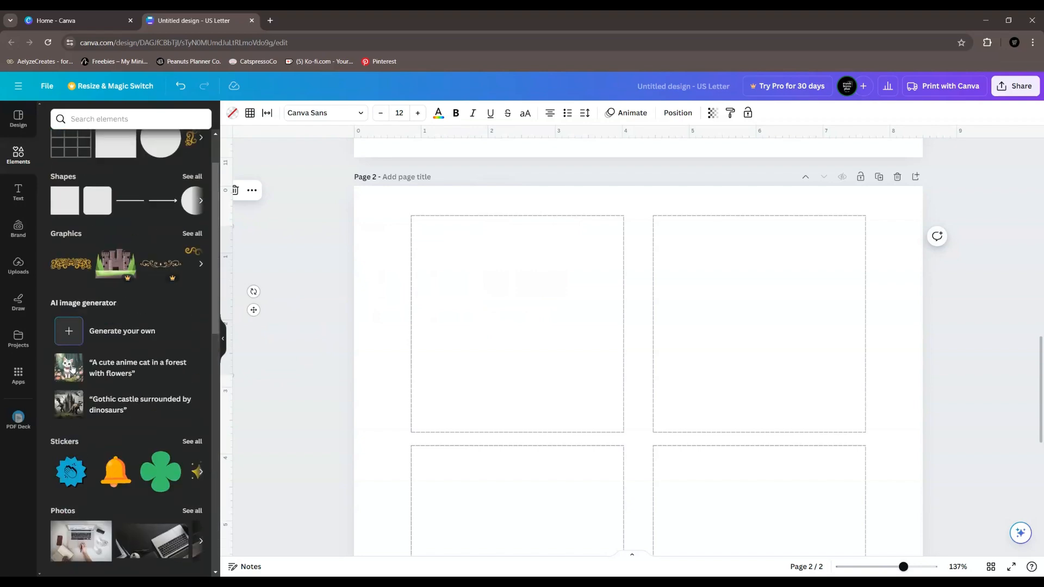
left_click(17, 195)
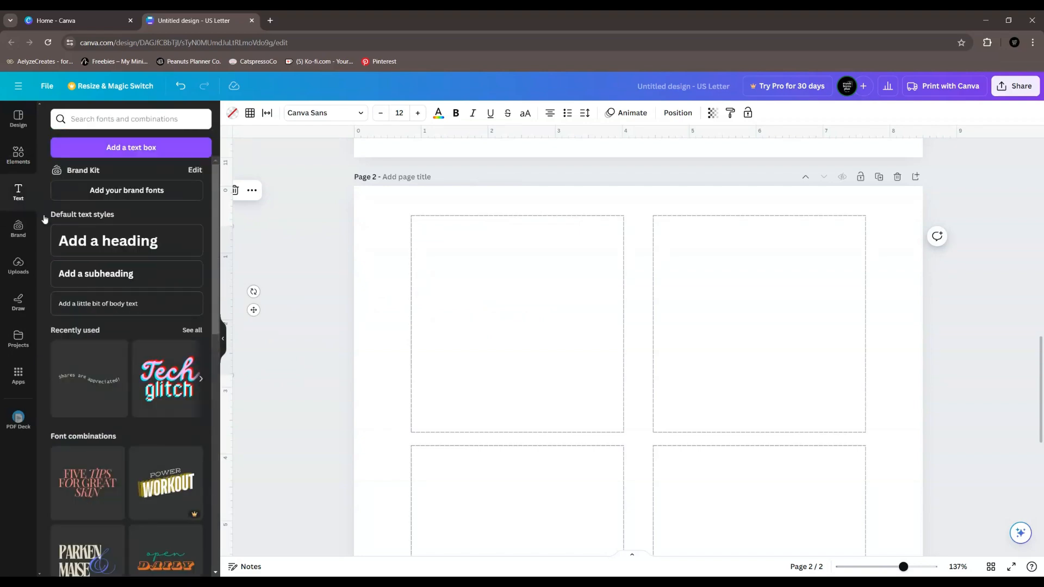
left_click(127, 273)
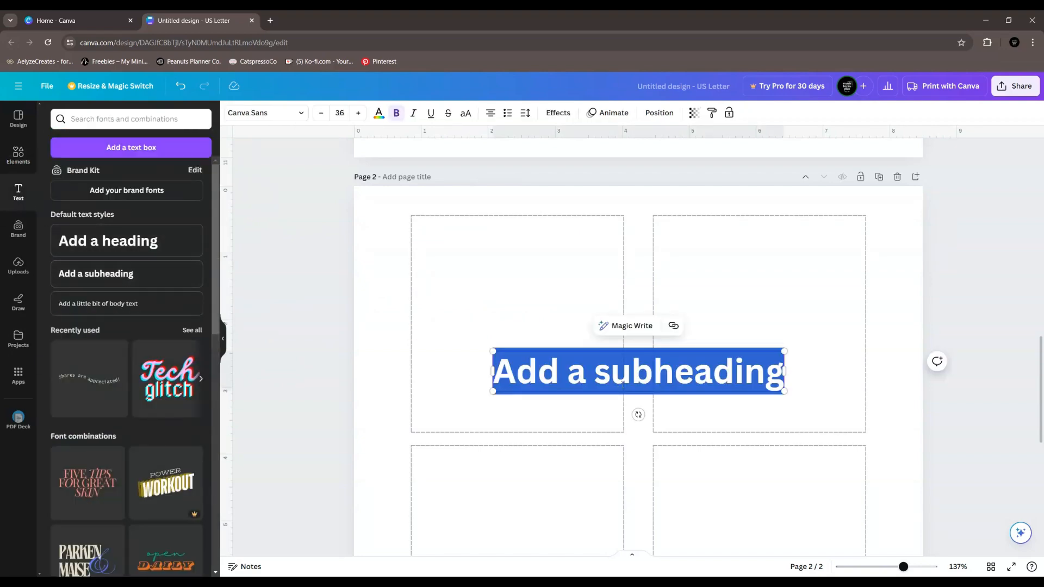
type("wat")
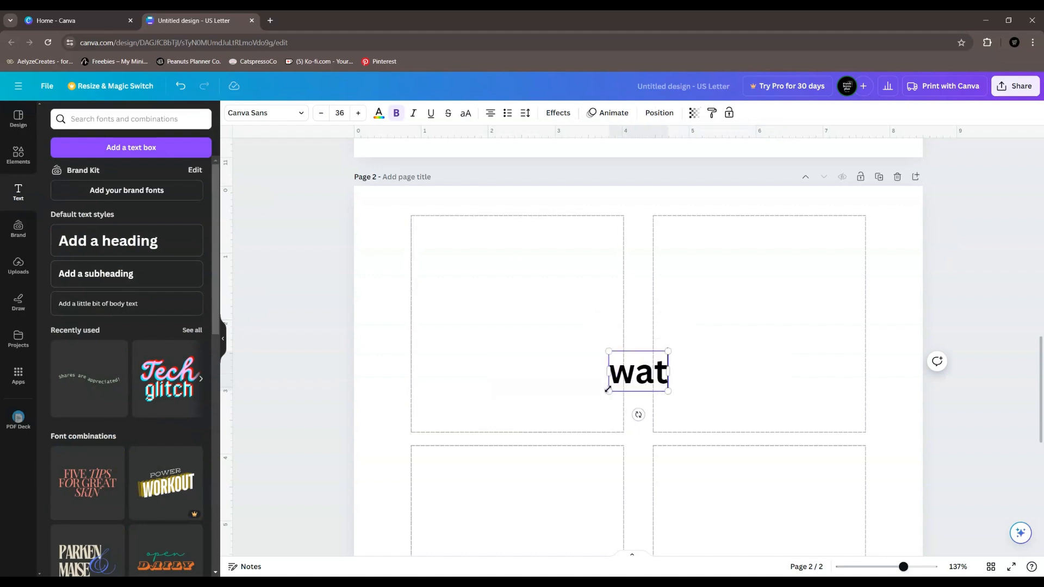
type("chn")
key("BackSpace")
type("becca pl")
key("BackSpace")
key("BackSpace")
key("BackSpace")
key("Return")
type("plan")
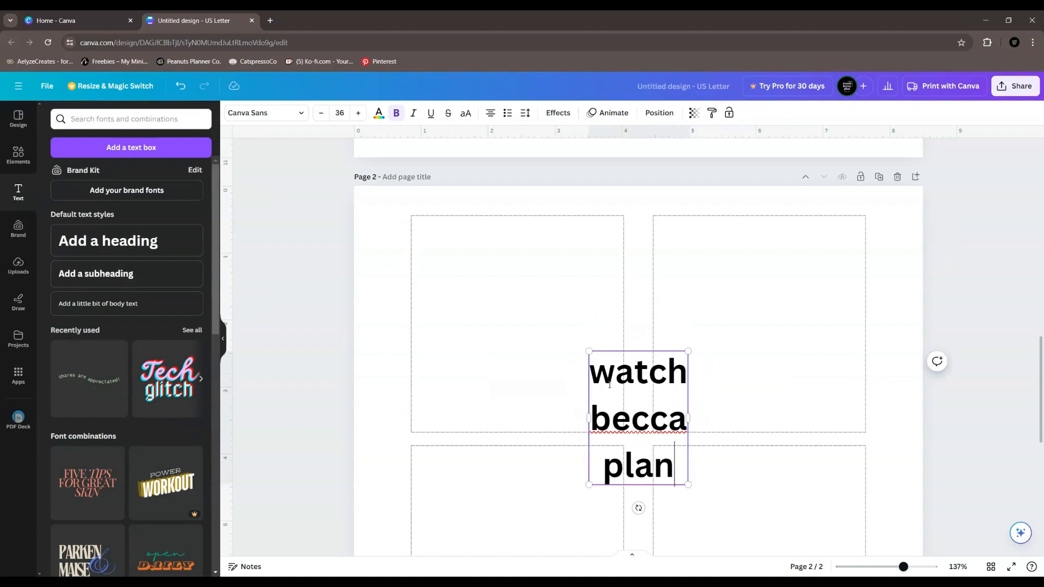
Center the text in page 2's top-left square, set in the Brittany font and enlarged to size 49.9.
left_click(278, 356)
left_click_drag(653, 418, 529, 325)
left_click(265, 112)
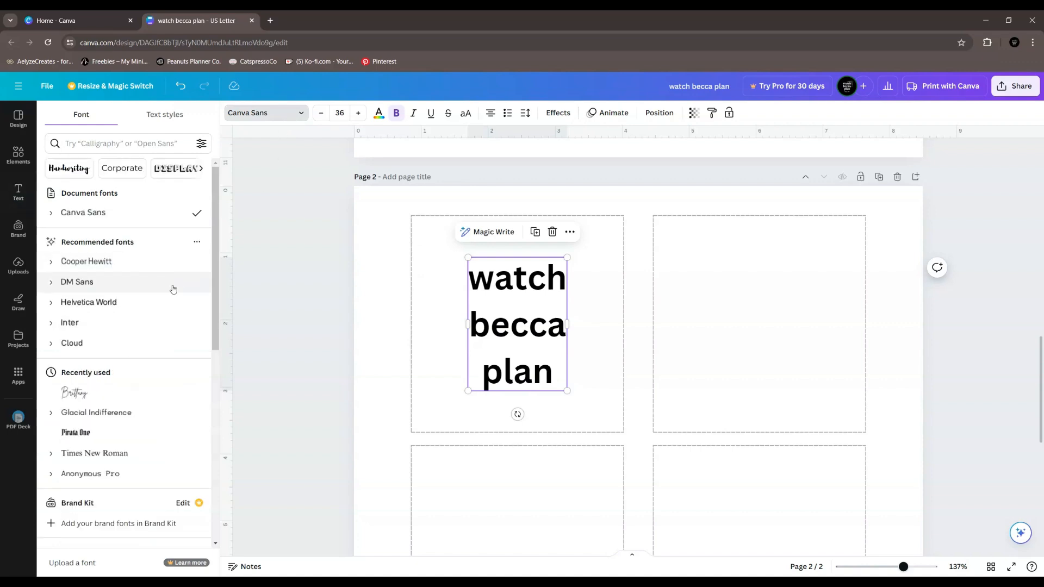
left_click(148, 393)
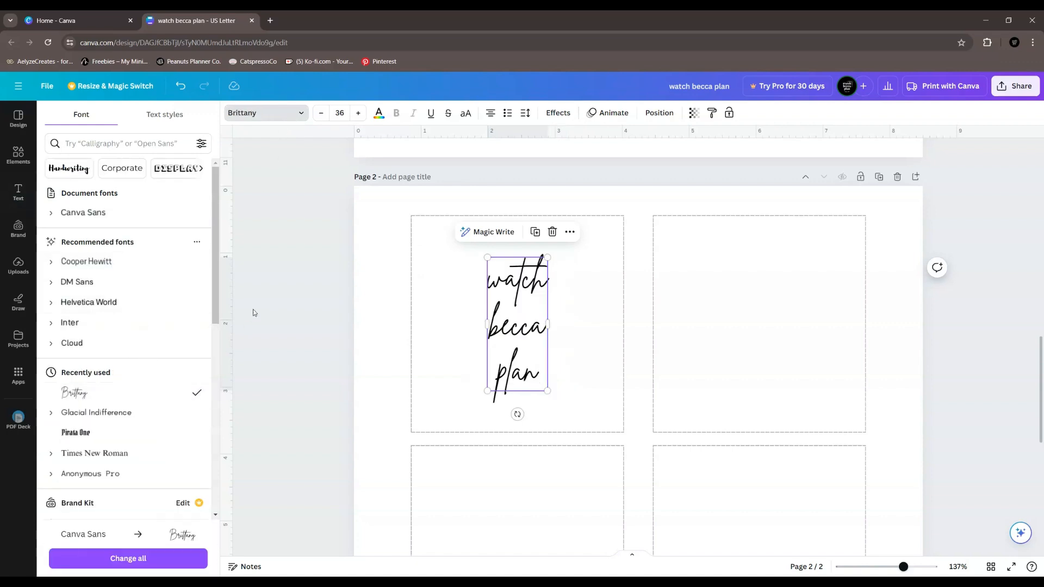
left_click(298, 330)
left_click_drag(519, 323, 507, 324)
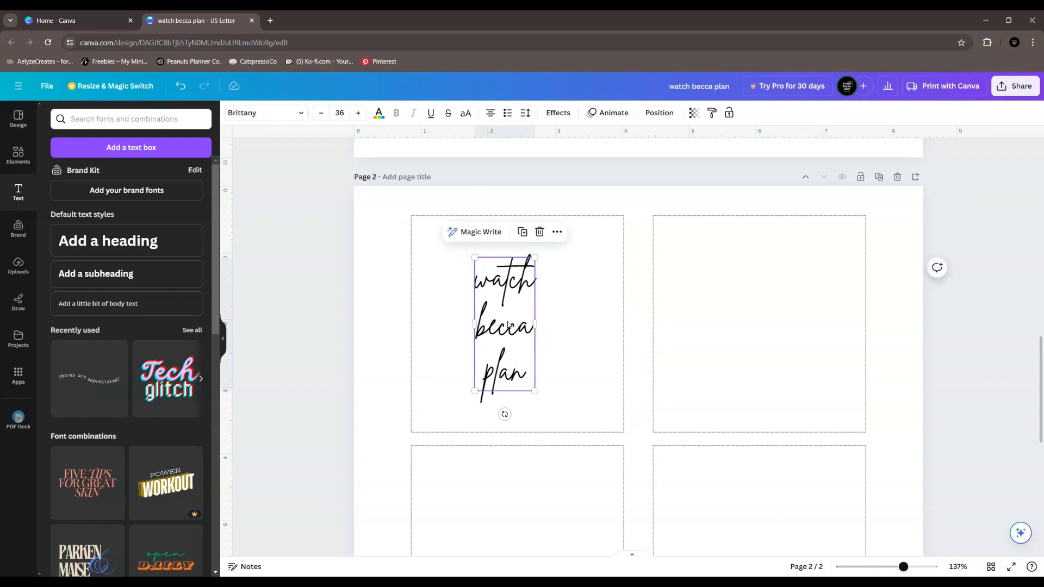
left_click_drag(534, 390, 499, 325)
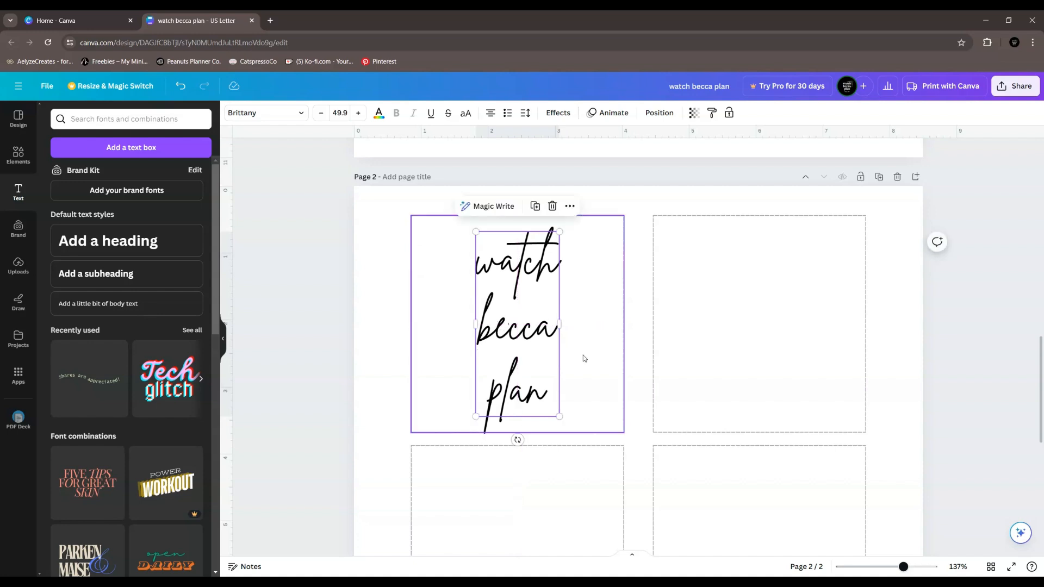
Duplicate the text into the other five squares on page 2, filling all three rows.
left_click(533, 207)
left_click_drag(534, 294, 771, 292)
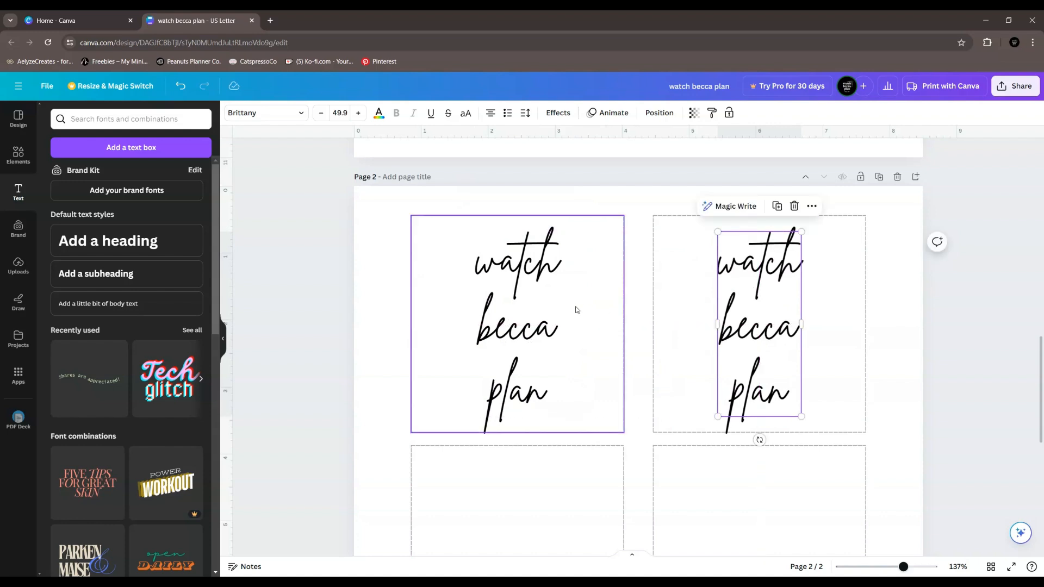
left_click(543, 321, "shift")
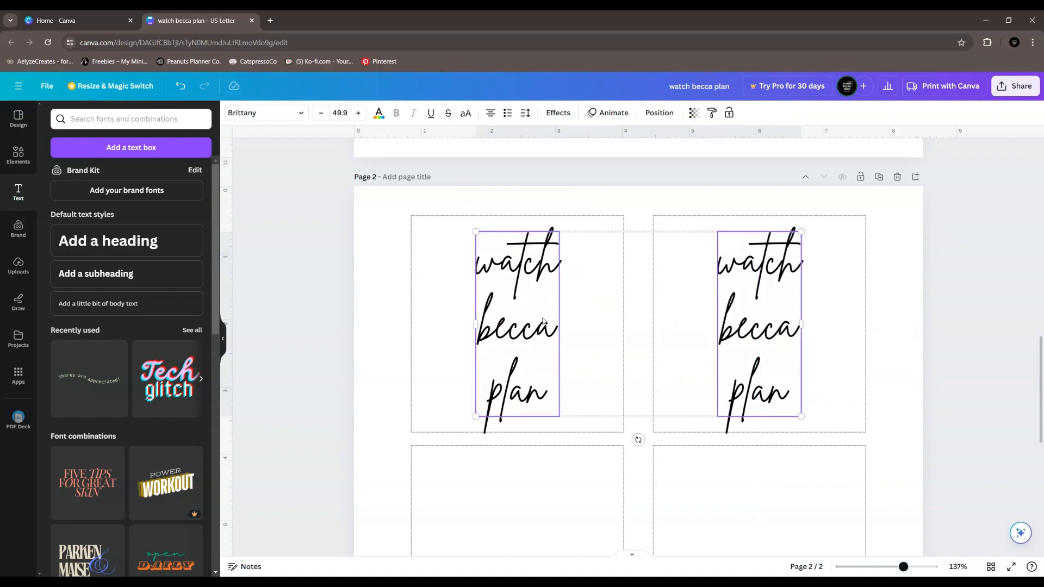
left_click(671, 206)
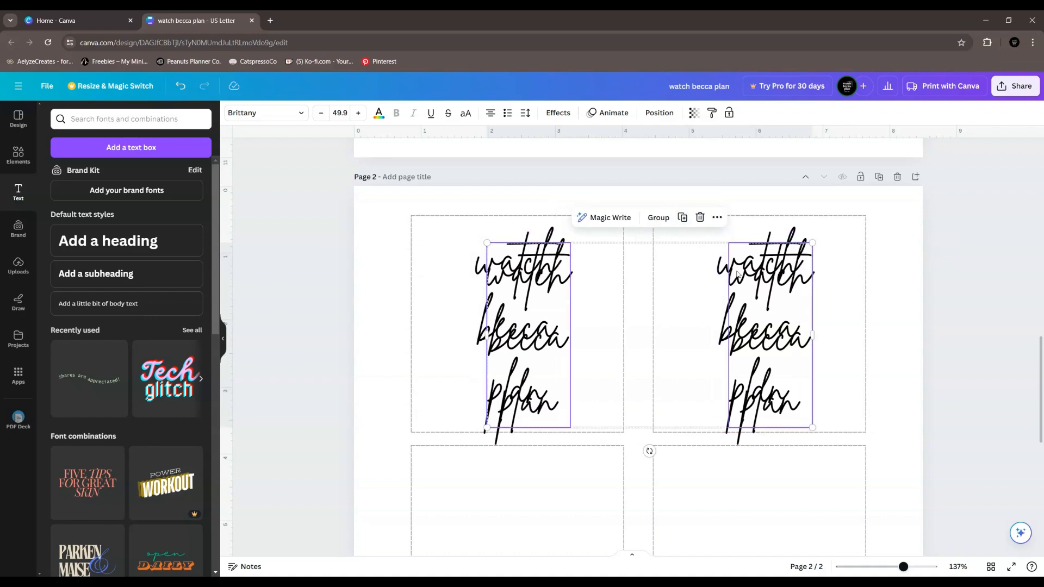
scroll(740, 275, "down", 5)
left_click_drag(789, 163, 783, 379)
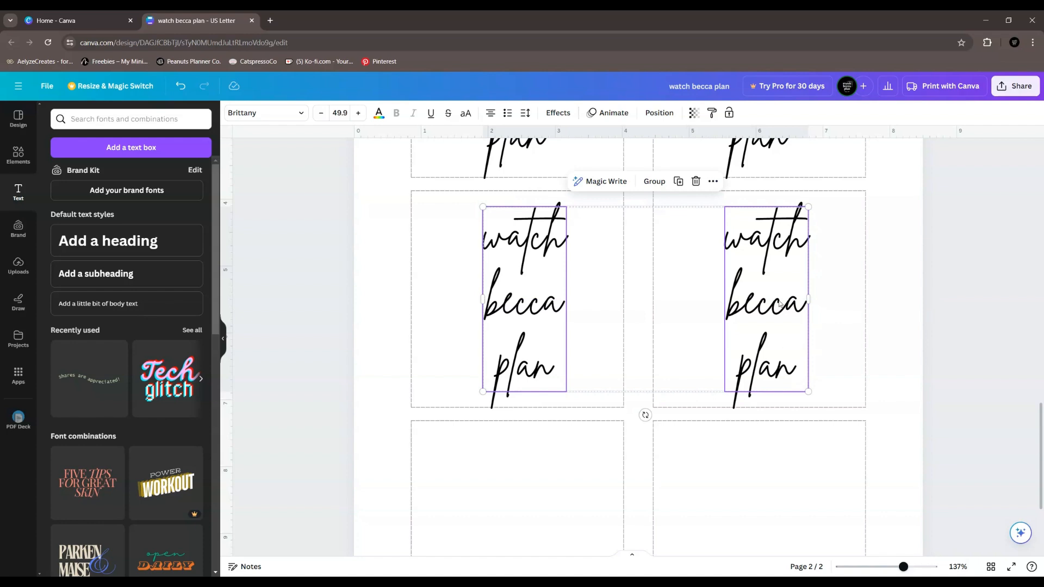
left_click(678, 179)
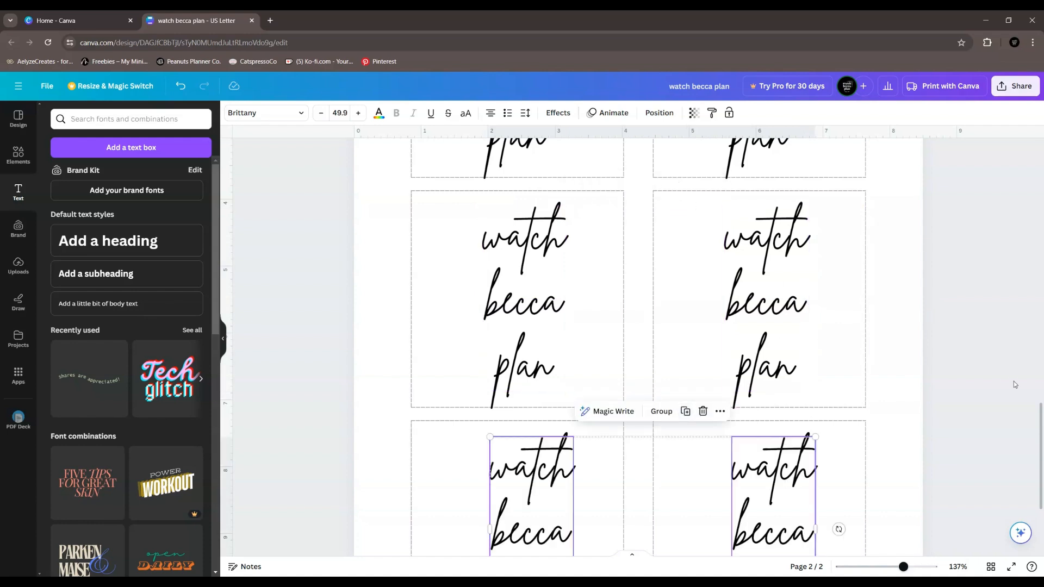
left_click(926, 392)
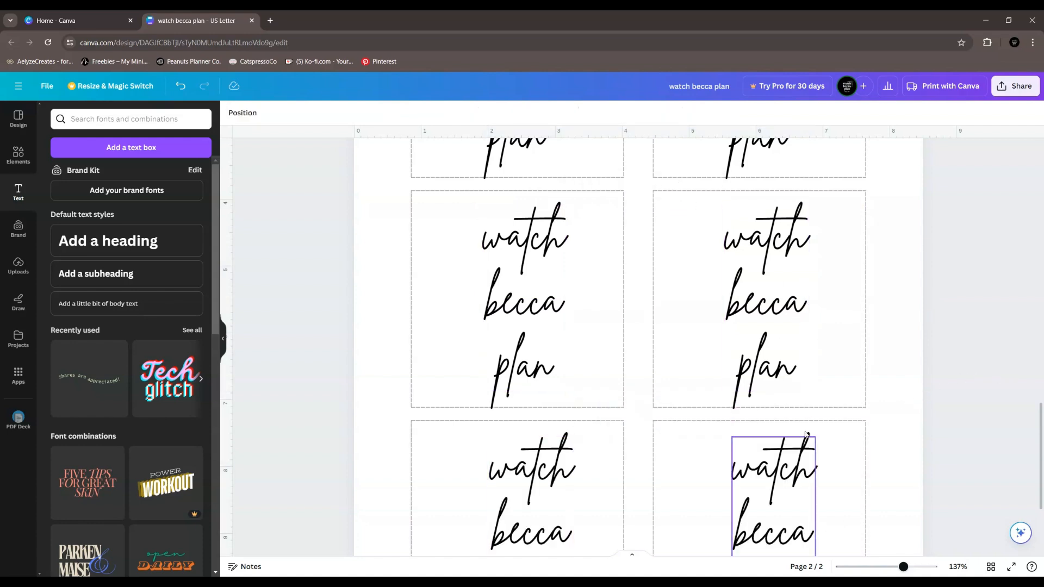
Select the six dashed square outlines on page 2 and delete them, leaving only the text.
scroll(694, 393, "up", 5)
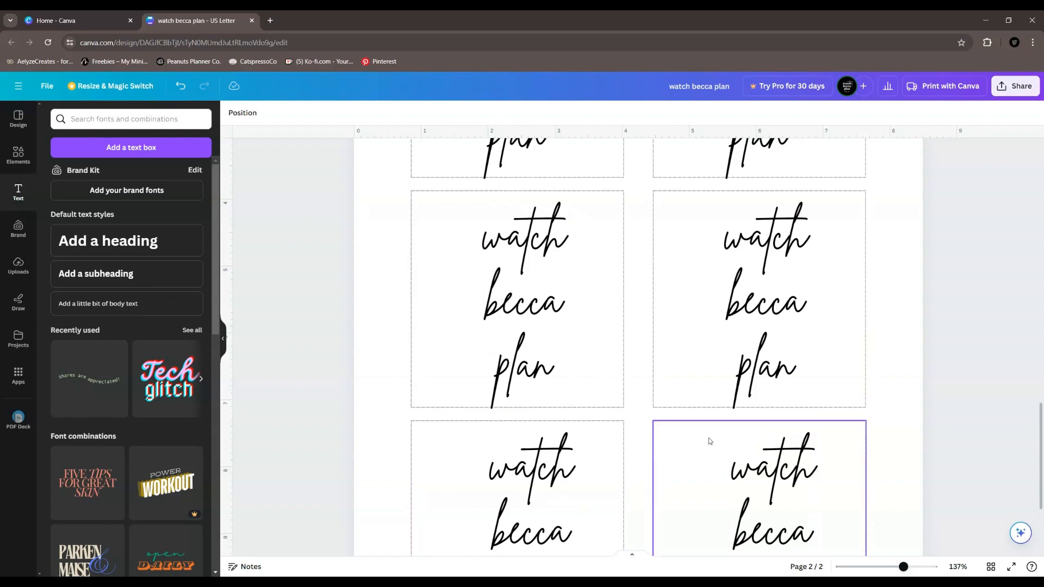
left_click_drag(611, 201, 667, 352)
scroll(666, 352, "down", 3)
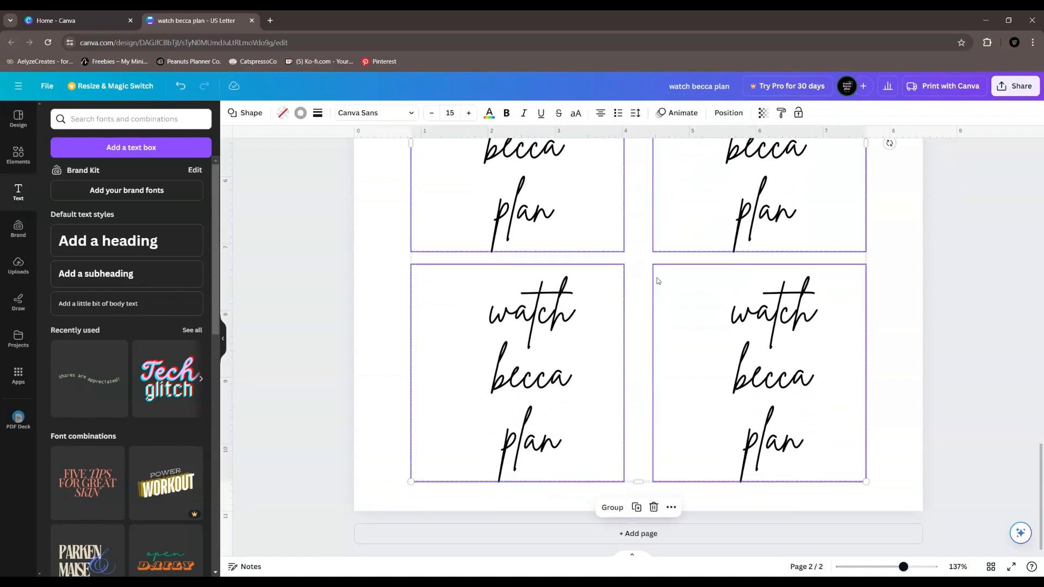
left_click(654, 508)
scroll(656, 509, "up", 15)
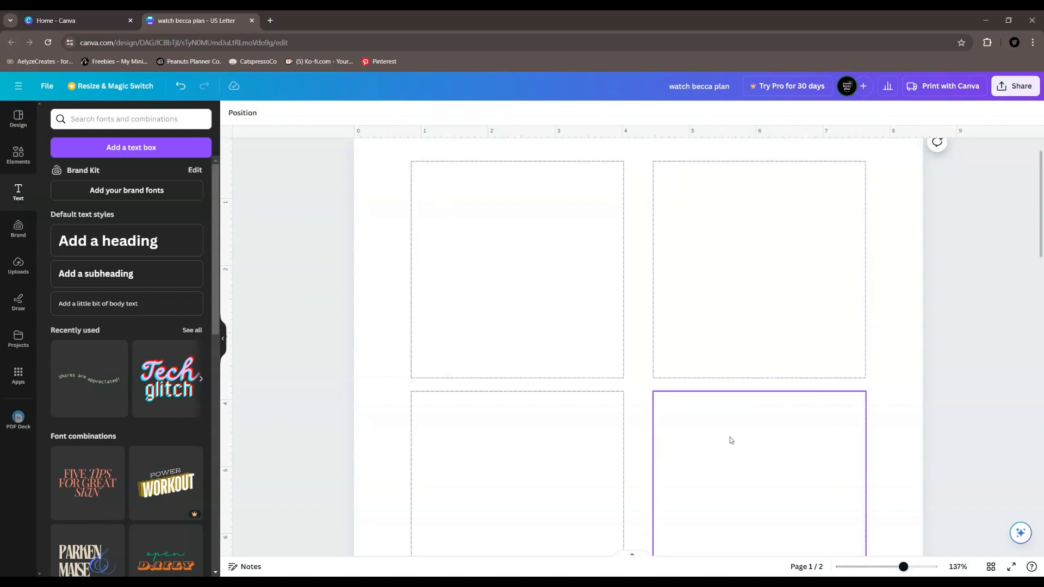
scroll(650, 427, "down", 5)
scroll(654, 422, "down", 10)
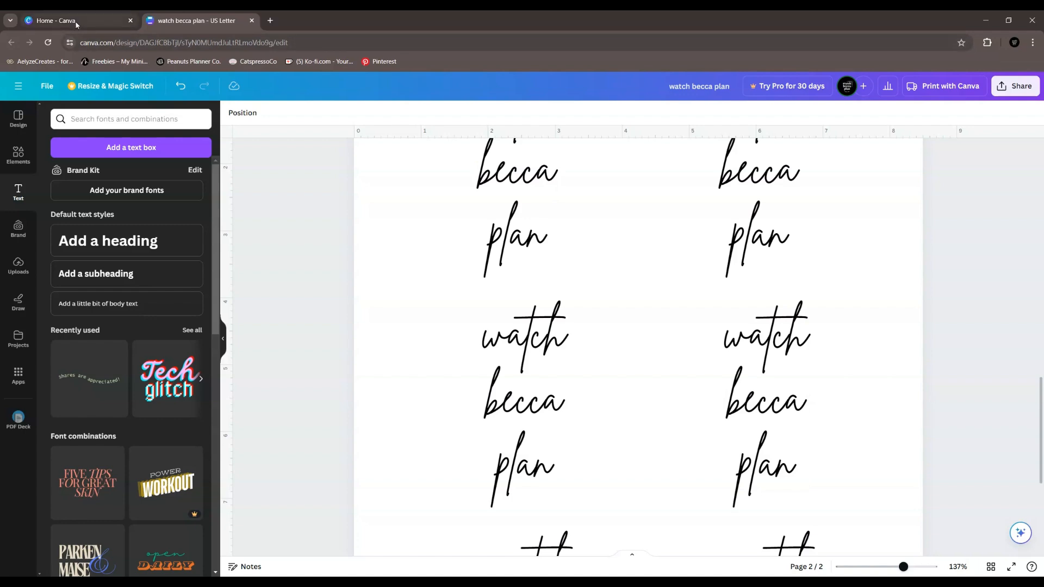
Create a new Worksheet (US Letter Landscape) design from the Canva home page.
left_click(90, 23)
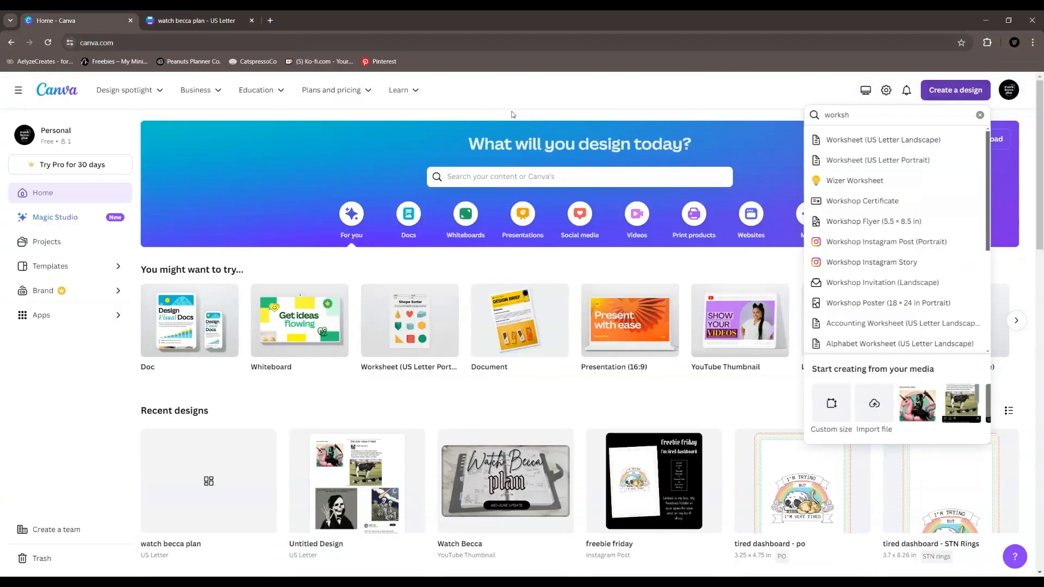
left_click(919, 140)
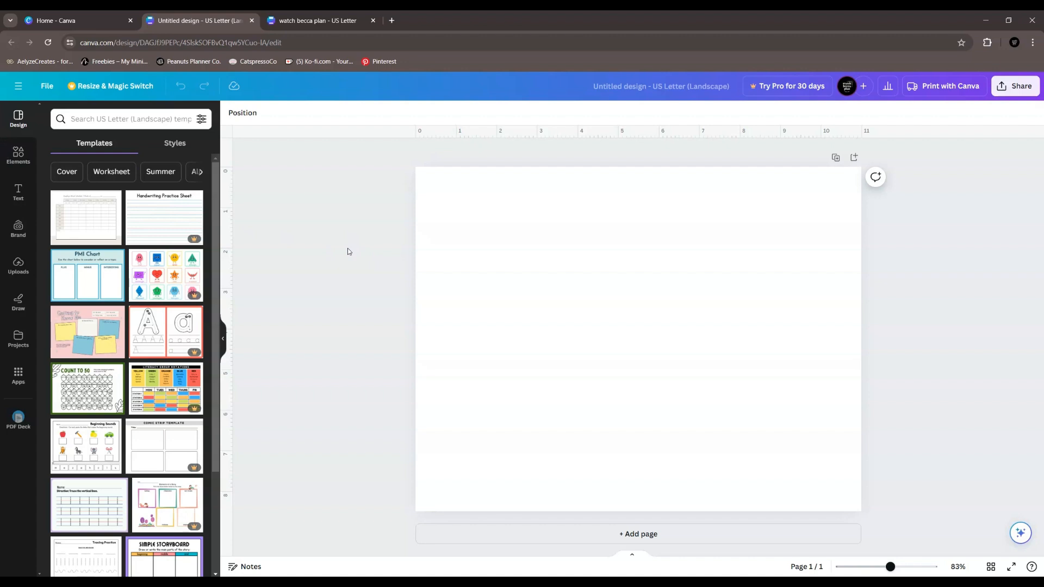
Turn the rulers and guides off and back on in the landscape design.
left_click(47, 86)
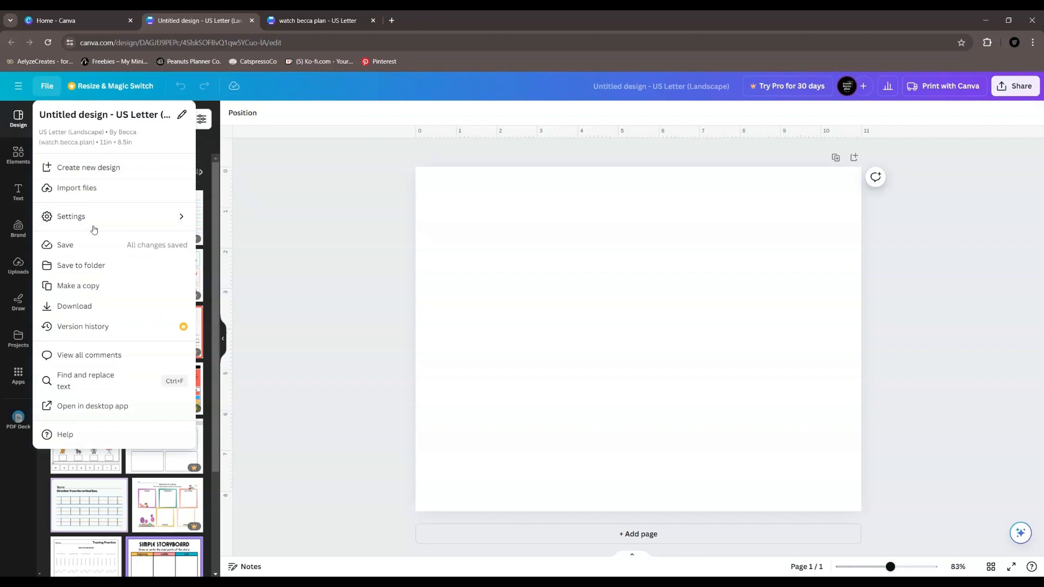
mouse_move(93, 218)
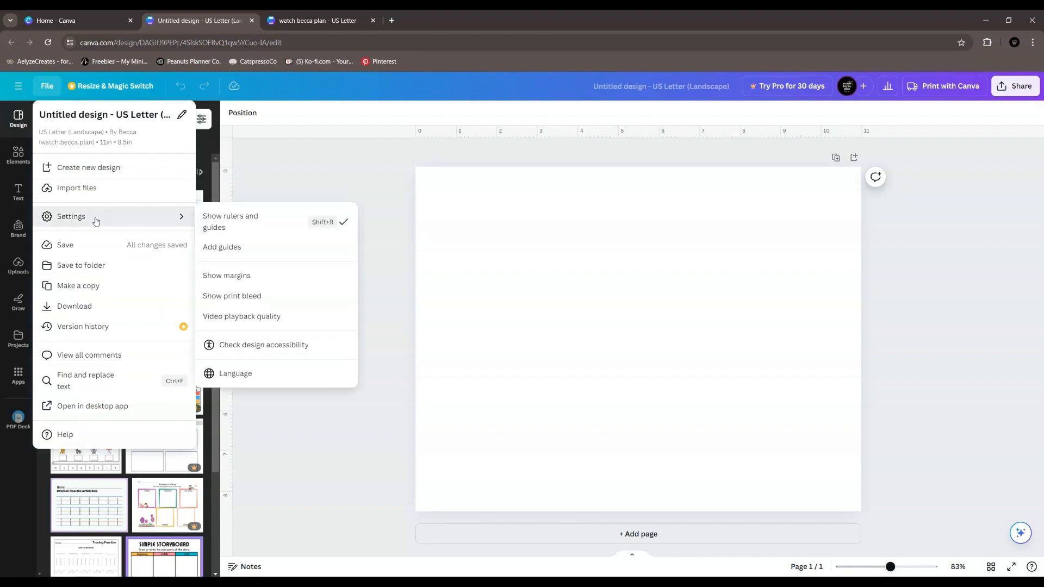
left_click(246, 227)
left_click(49, 86)
mouse_move(144, 222)
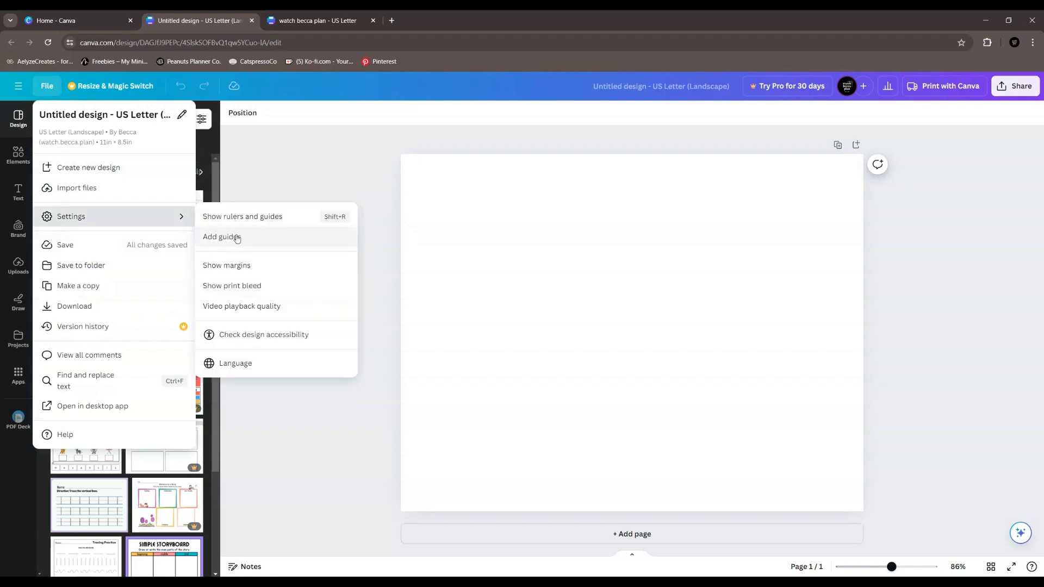
left_click(244, 228)
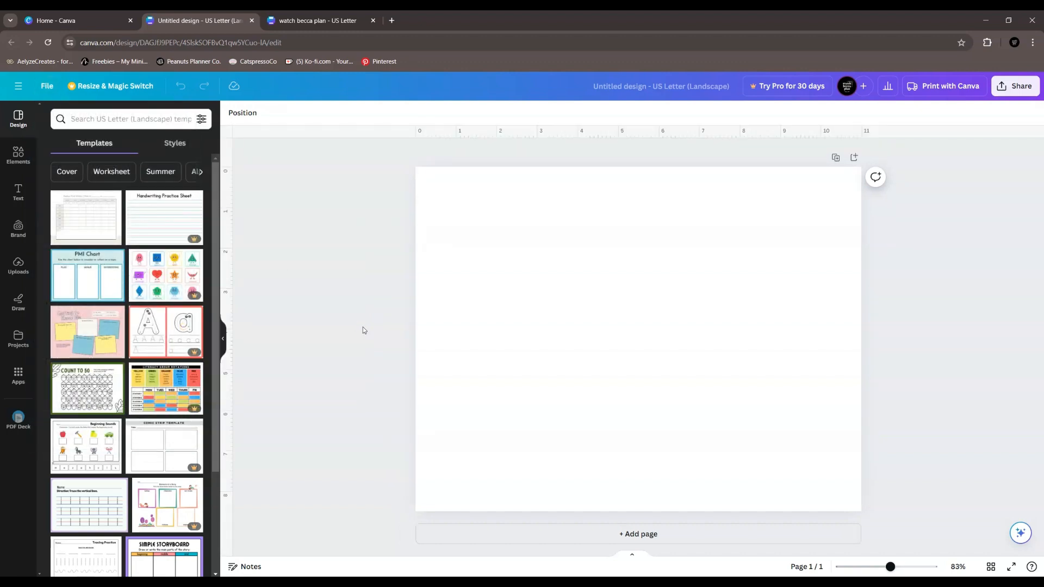
Add a square shape to the landscape page and move it toward the page's upper left.
left_click(17, 155)
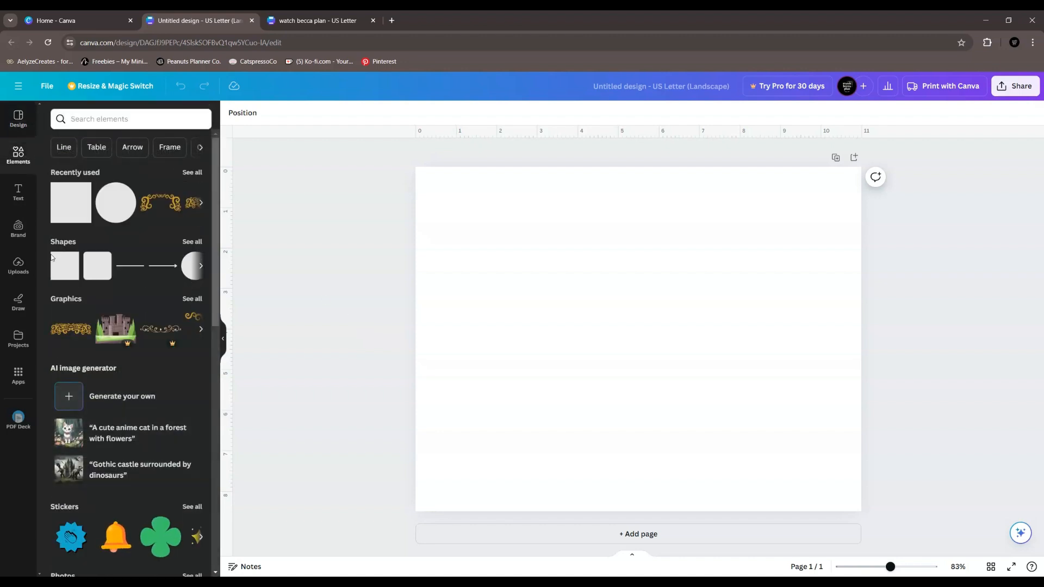
left_click(66, 213)
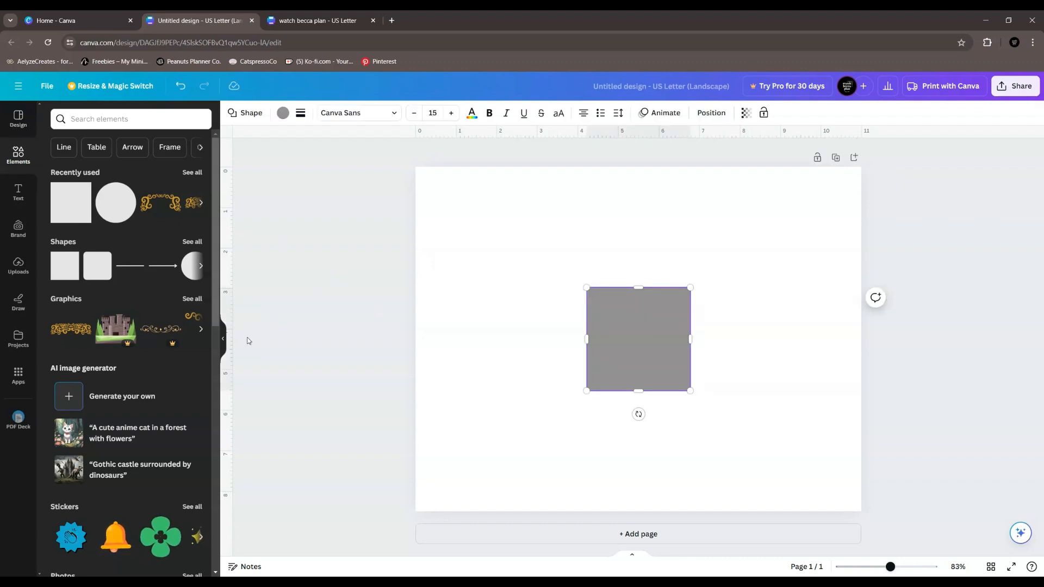
left_click(223, 339)
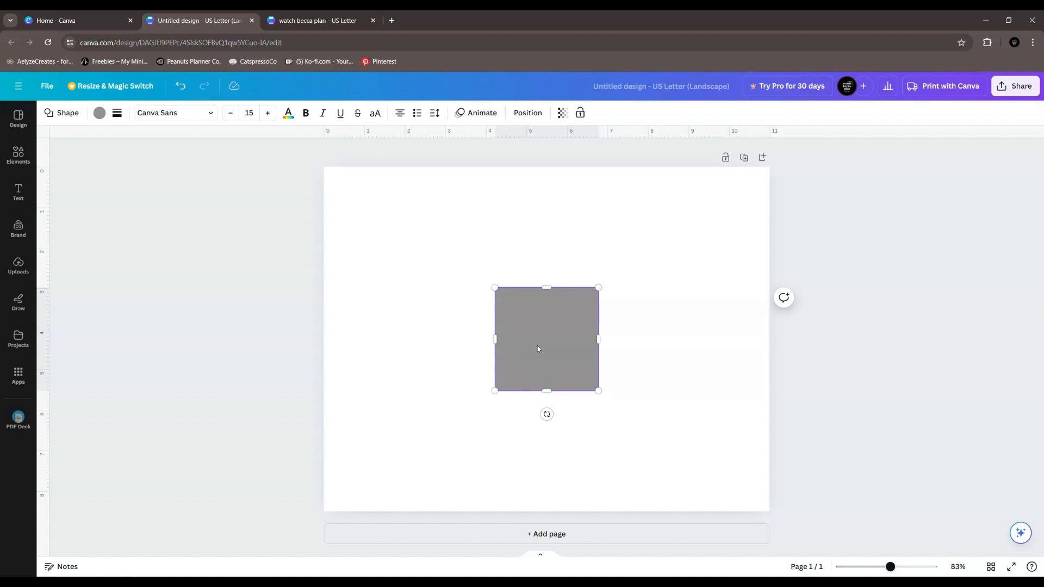
left_click_drag(570, 348, 478, 269)
Stretch the square into a rectangle about 4 in wide and 6.7 in tall, vertically centered on the page's left half.
left_click_drag(454, 308, 438, 476)
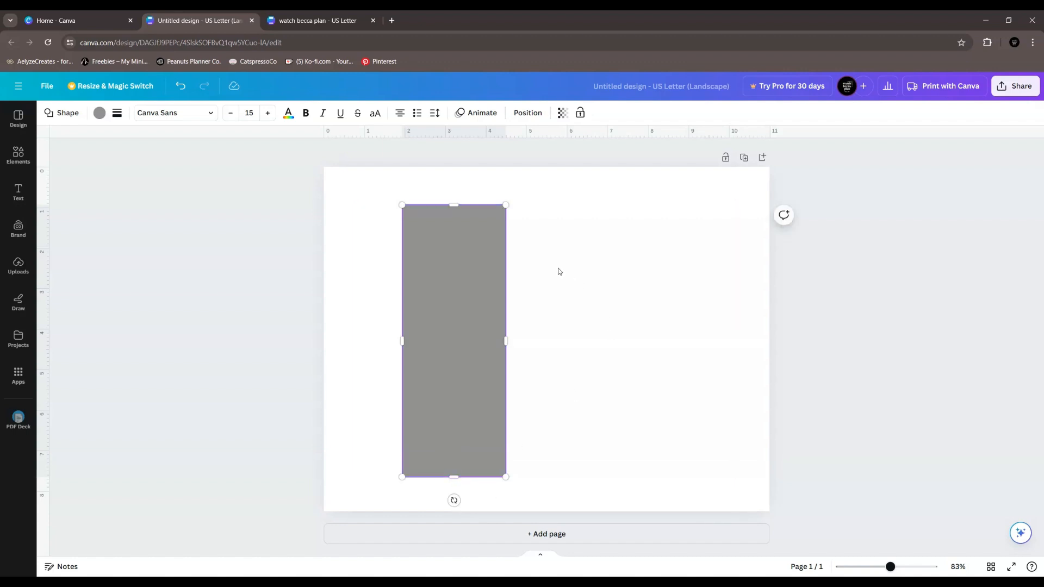
left_click_drag(507, 343, 564, 350)
left_click(690, 386)
mouse_move(478, 328)
left_mouse_down()
mouse_move(449, 315)
mouse_move(463, 325)
left_mouse_up()
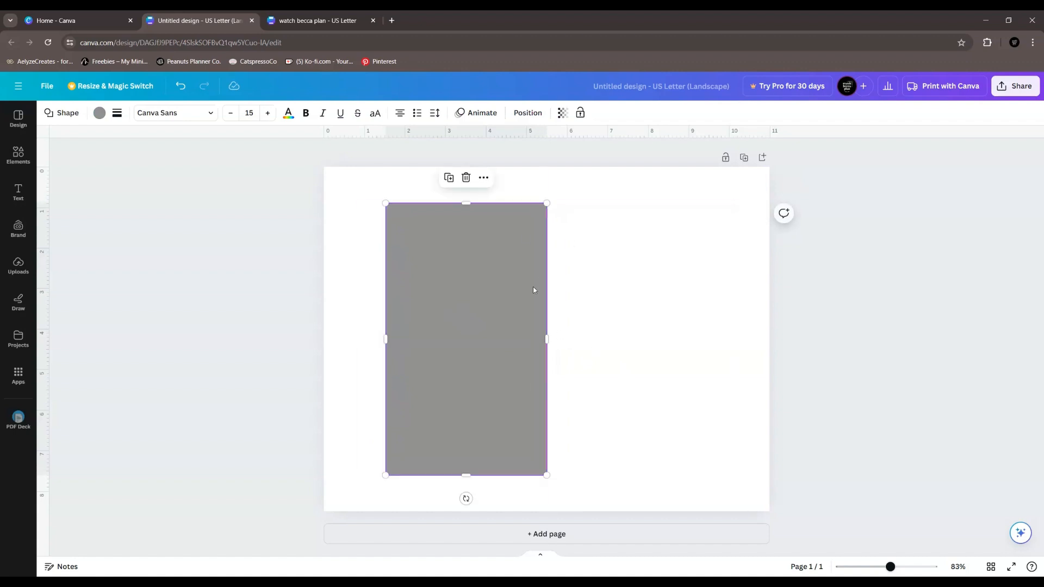
Duplicate the rectangle and place the copy directly against its right edge, aligned at the same height.
left_click(449, 178)
left_click_drag(464, 240, 618, 232)
left_click(736, 363)
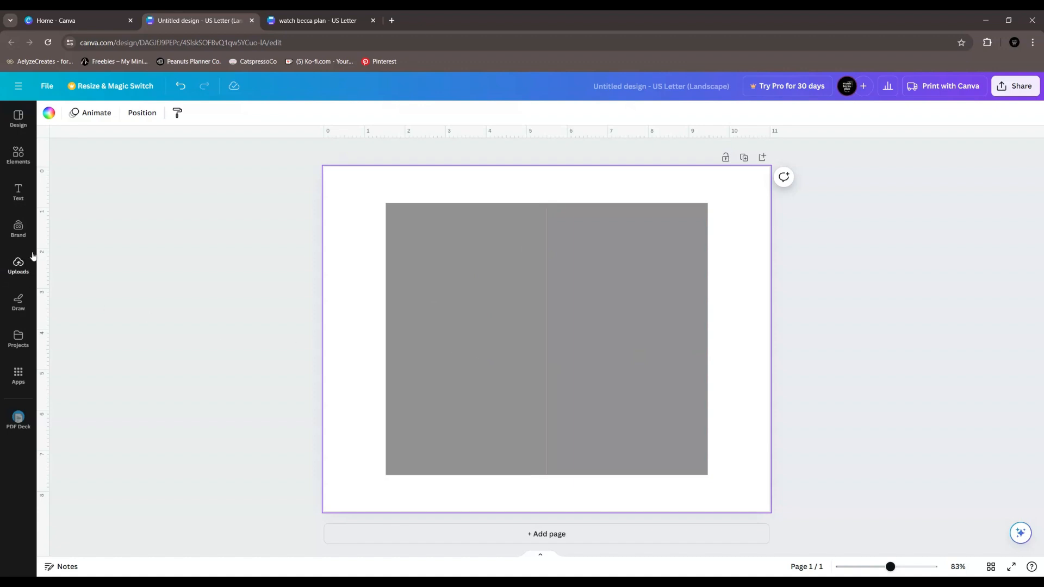
Place vertical guides on the right rectangle's outer edge, the shared middle edge and the left rectangle's outer edge.
left_click_drag(45, 246, 709, 313)
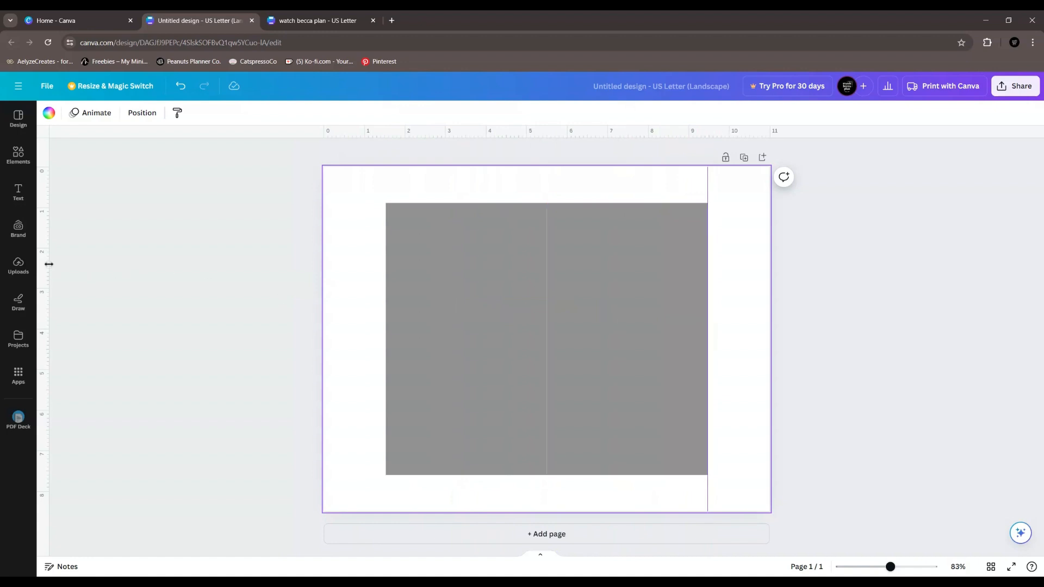
left_click_drag(46, 261, 547, 299)
left_click_drag(46, 269, 383, 298)
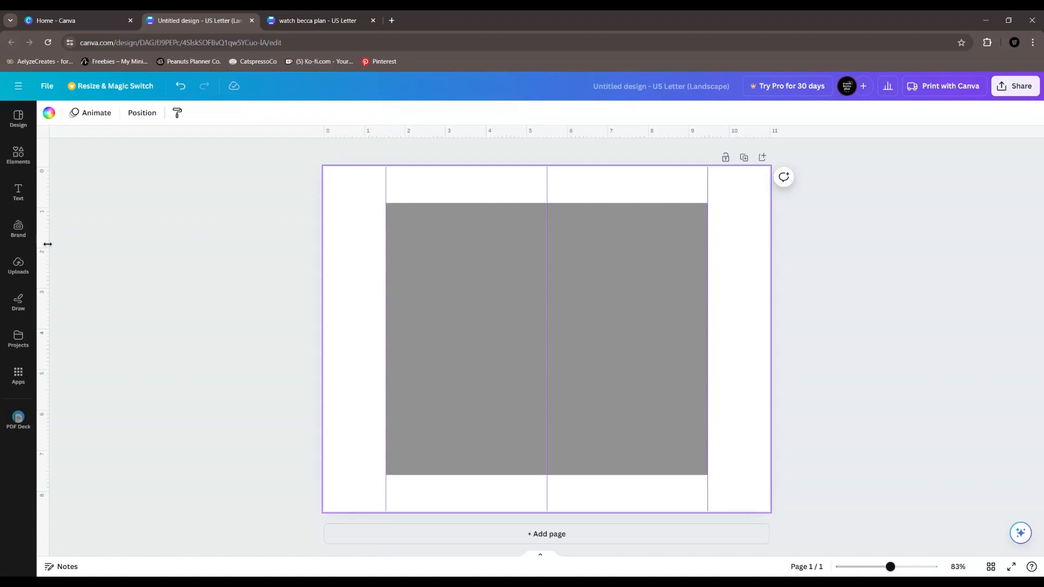
Add two vertical guides at about 6 in and 5 in, half an inch either side of the center guide.
left_click_drag(48, 244, 567, 278)
left_click_drag(566, 184, 567, 185)
left_click_drag(47, 208, 528, 239)
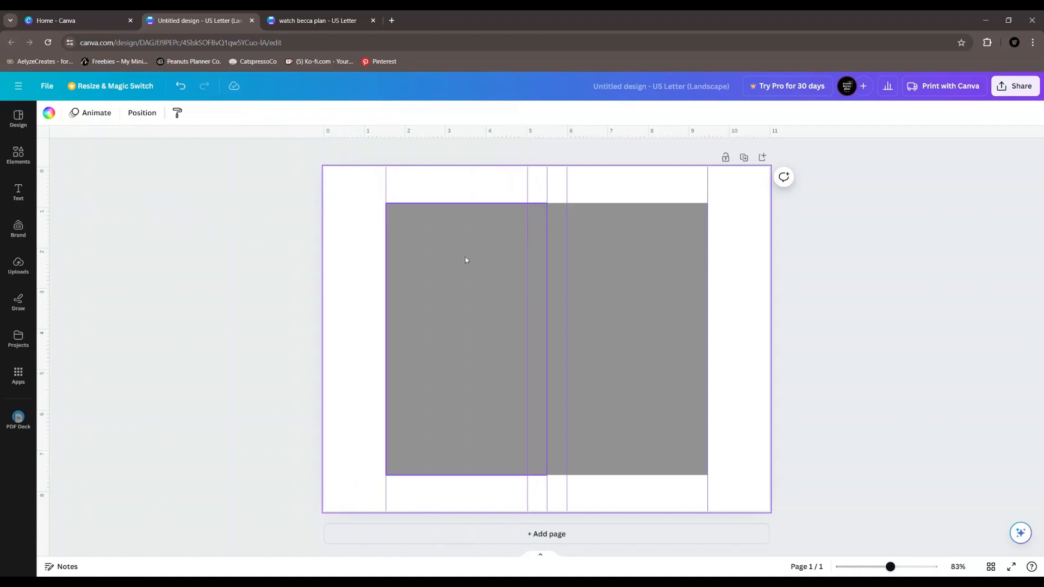
Place horizontal guides along the bottom and top edges of the two rectangles.
left_click(278, 251)
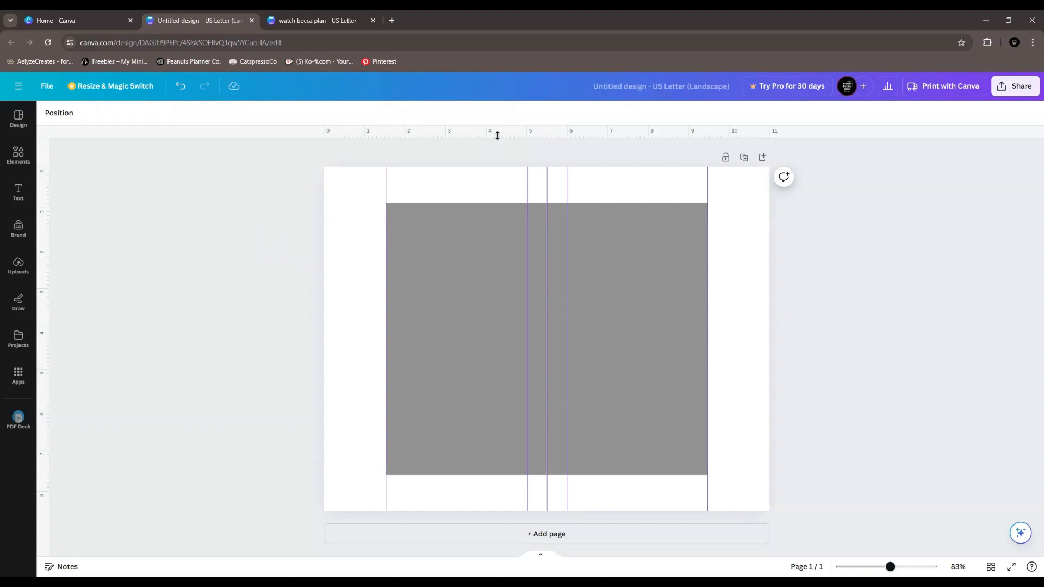
left_click_drag(497, 135, 506, 475)
left_click_drag(461, 132, 464, 204)
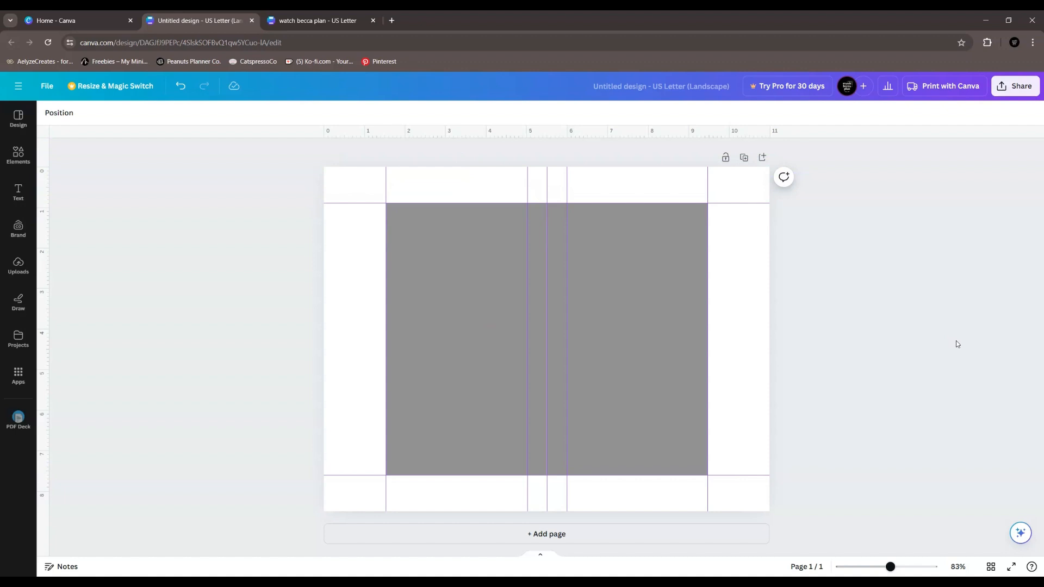
Duplicate the page with both rectangles and delete the copy.
left_click(744, 158)
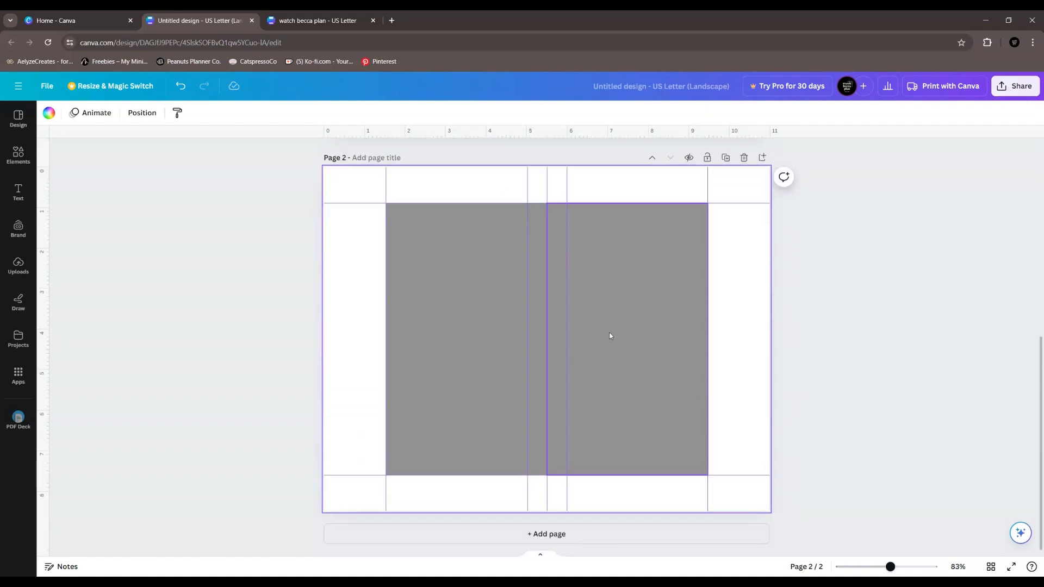
left_click(745, 159)
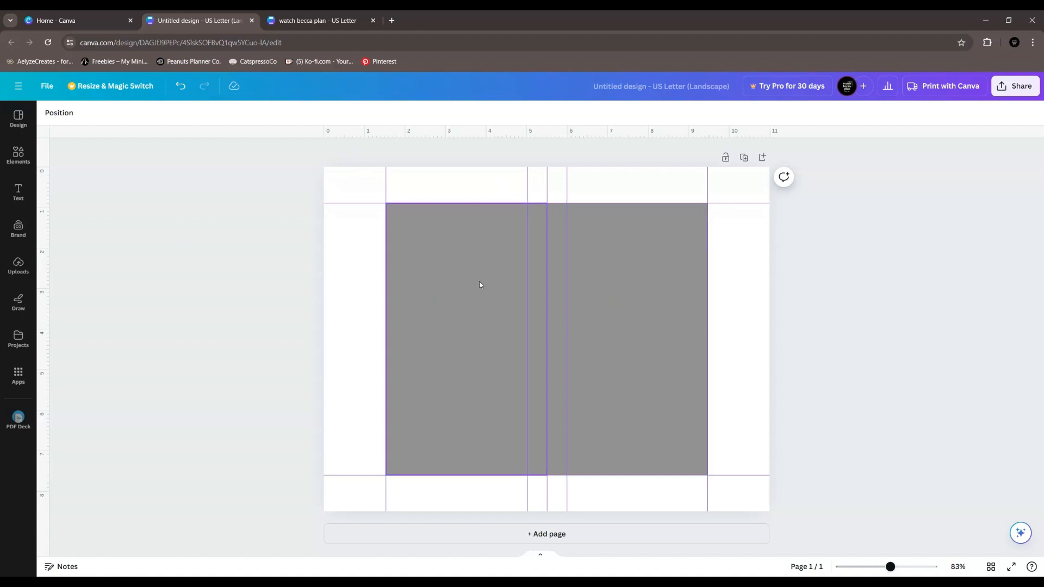
Move both gray rectangles off the page so that only the guides remain on it.
left_click_drag(484, 272, 229, 279)
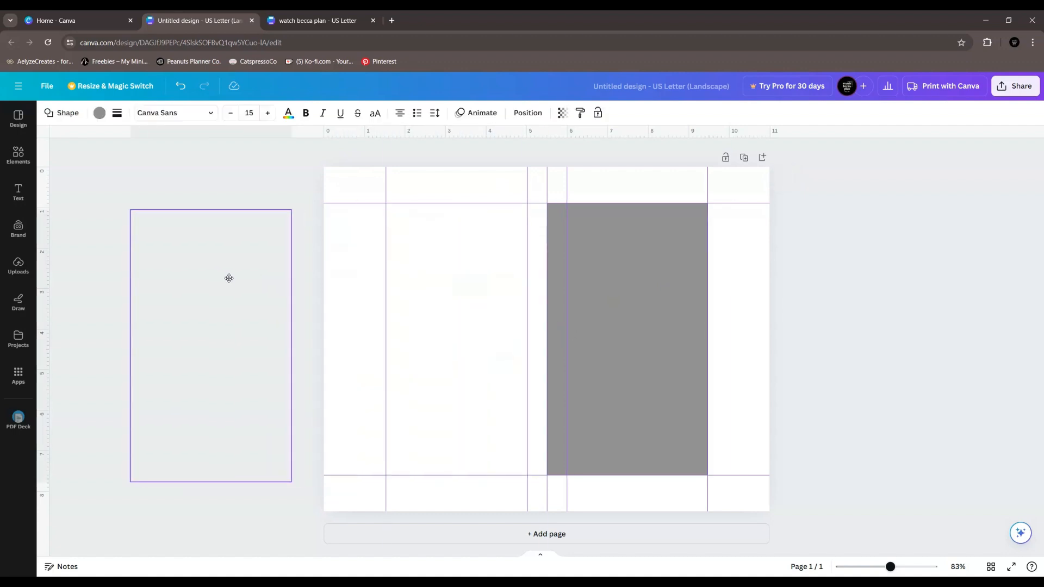
left_click_drag(659, 303, 985, 322)
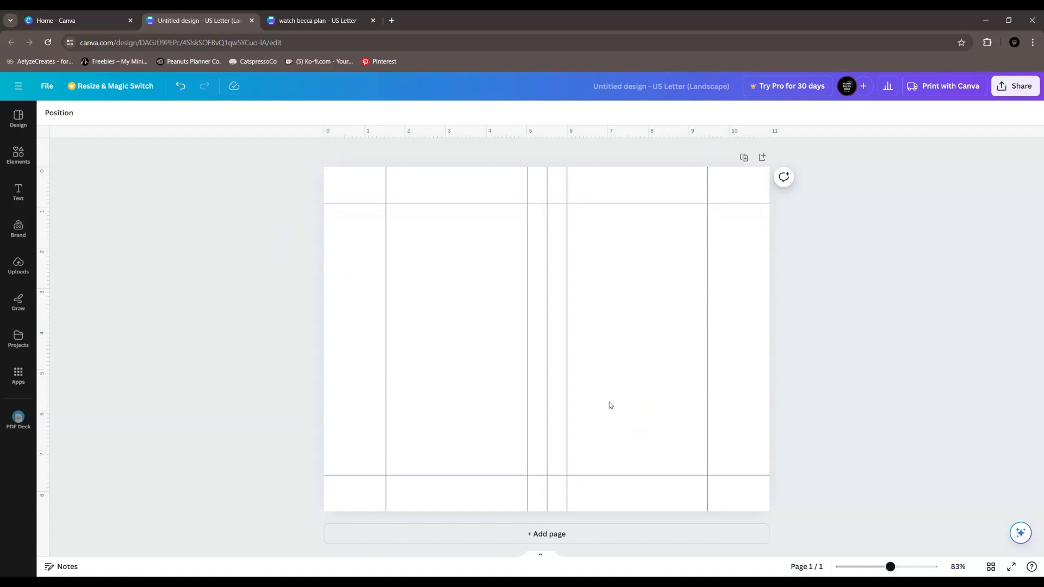
Add a straight line on the upper horizontal guide near the page's left side and set its line weight to 1.
left_click(18, 154)
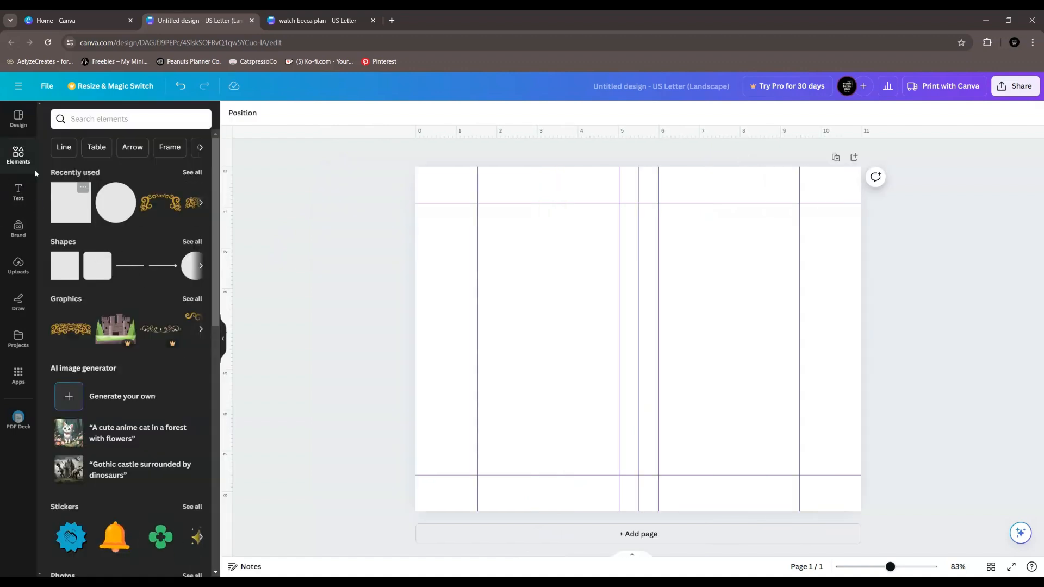
left_click(135, 267)
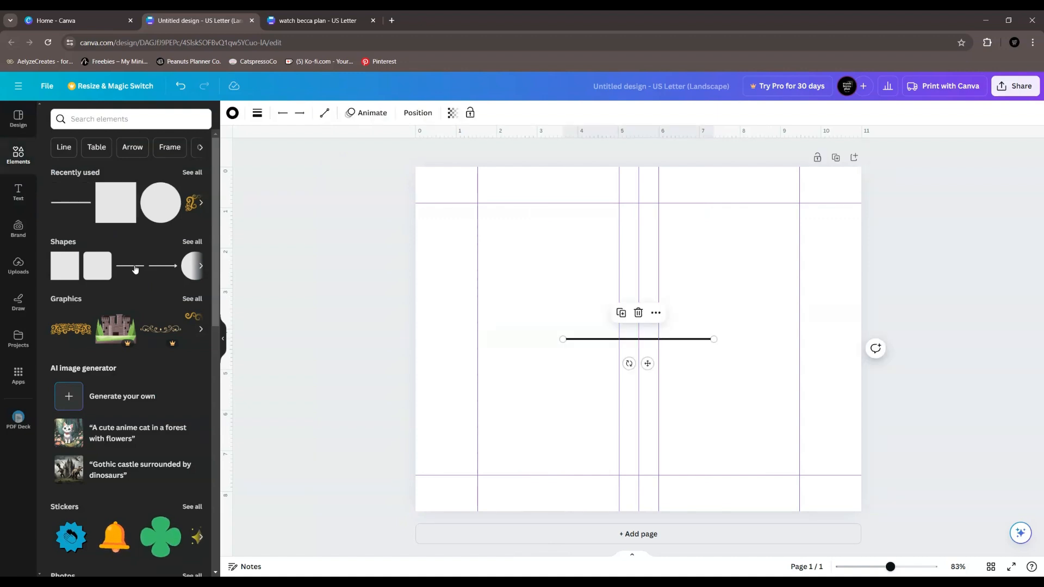
left_click_drag(647, 361, 510, 228)
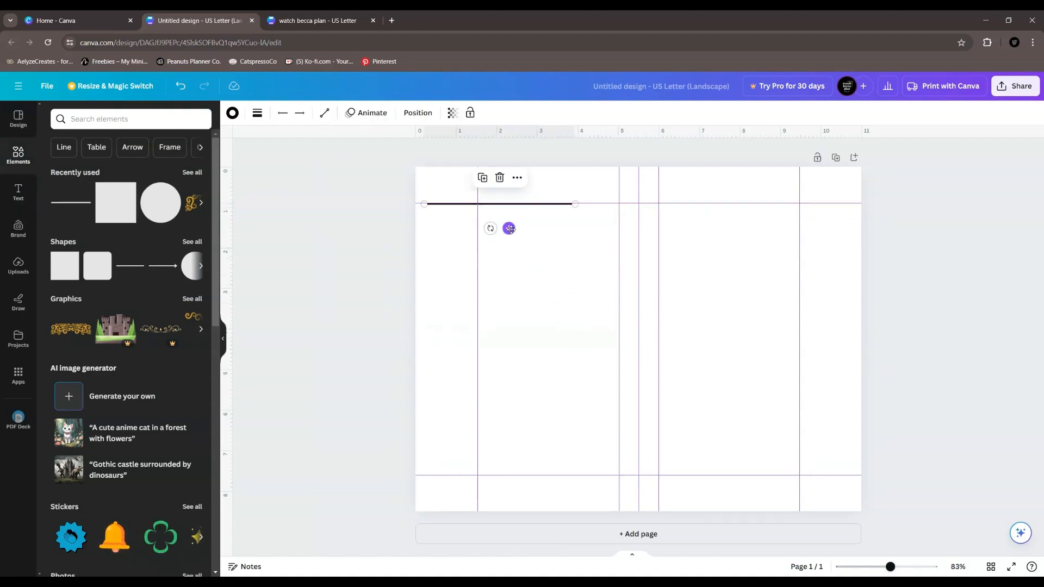
left_click(257, 113)
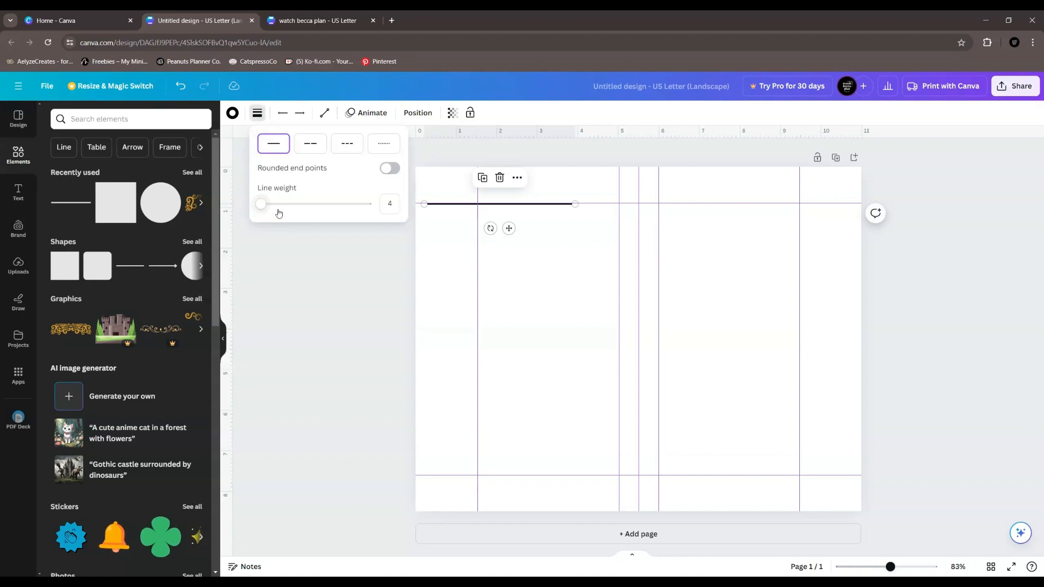
left_click_drag(263, 206, 255, 209)
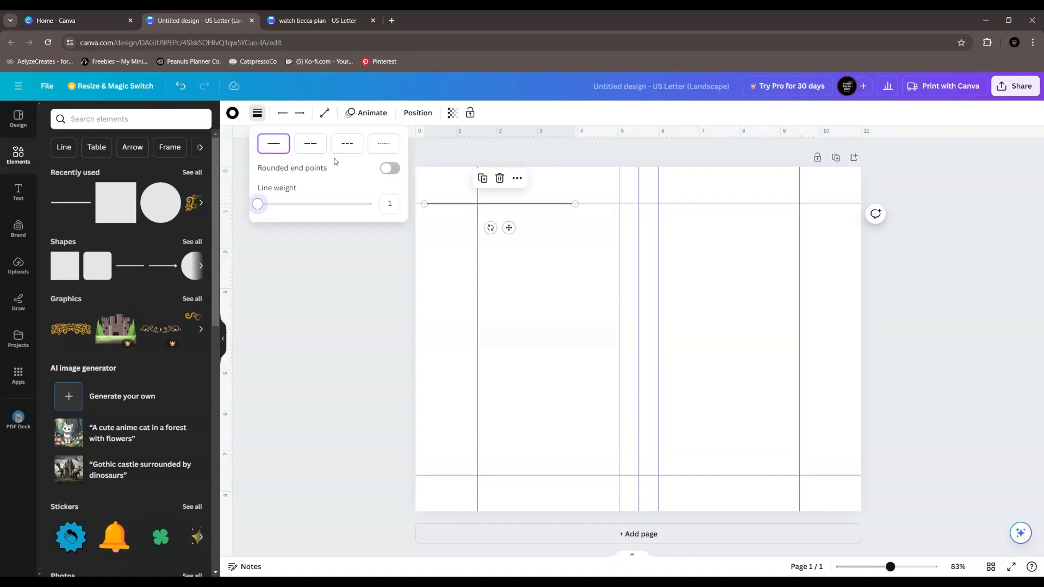
left_click(303, 260)
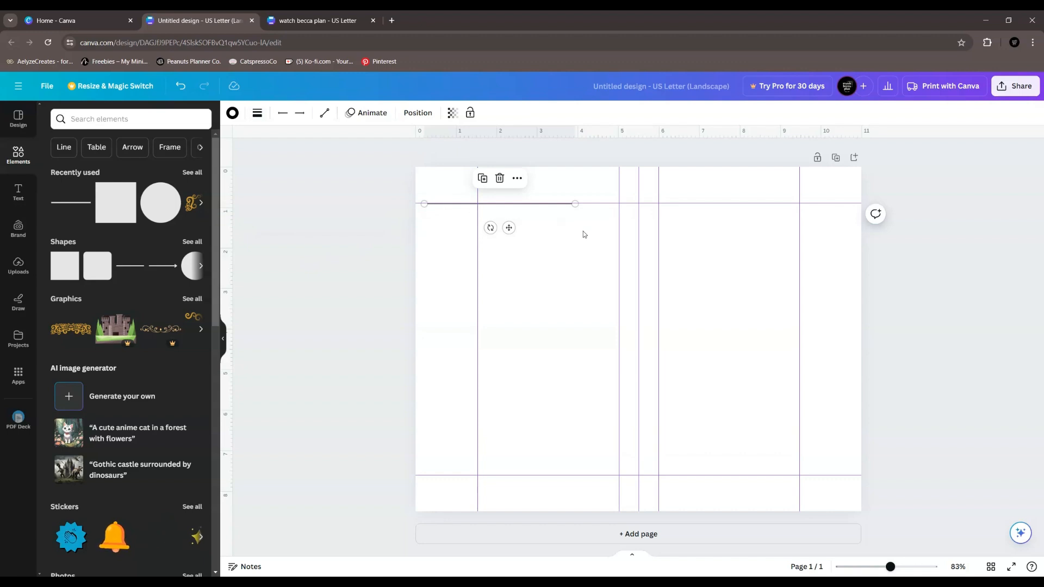
Shorten the line from both ends to about 0.75 in so it crosses the leftmost vertical guide.
left_click(578, 204)
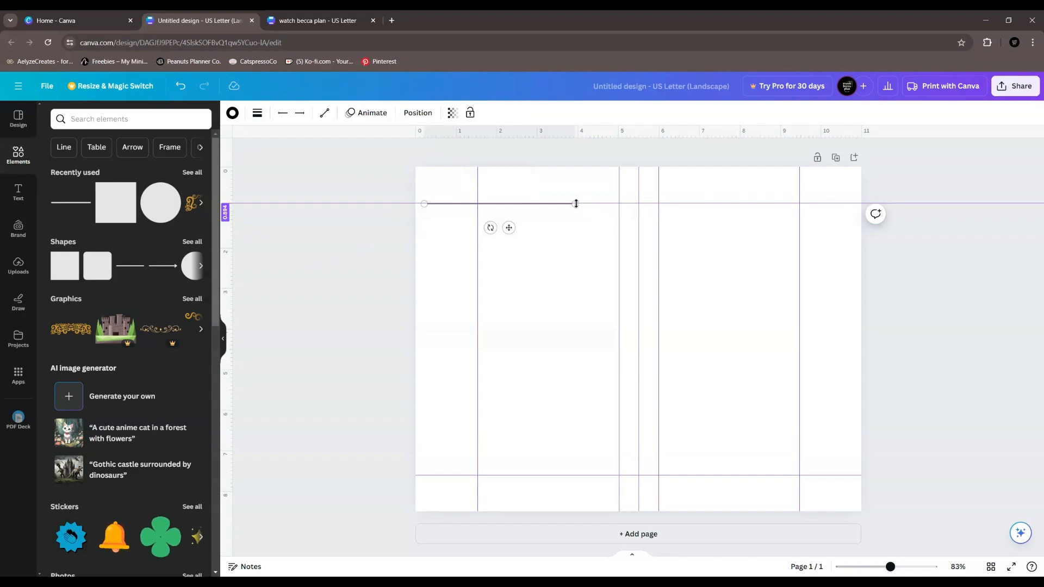
left_click_drag(576, 205, 494, 214)
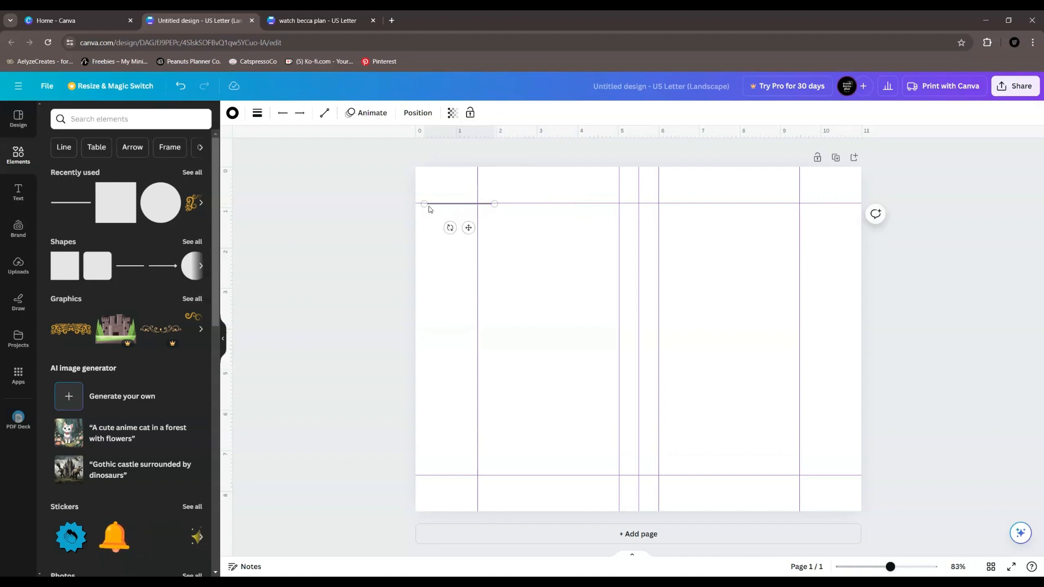
left_click_drag(423, 203, 464, 204)
left_click(546, 273)
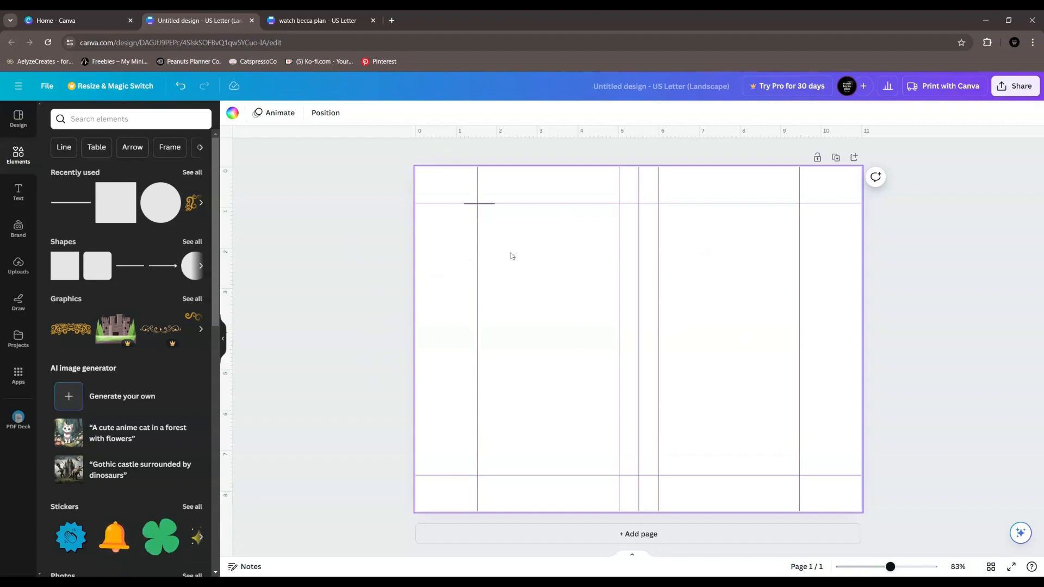
Duplicate the short line, rotate the copy vertical to form a cross at the upper-left guide intersection, and group both lines.
left_click(490, 211)
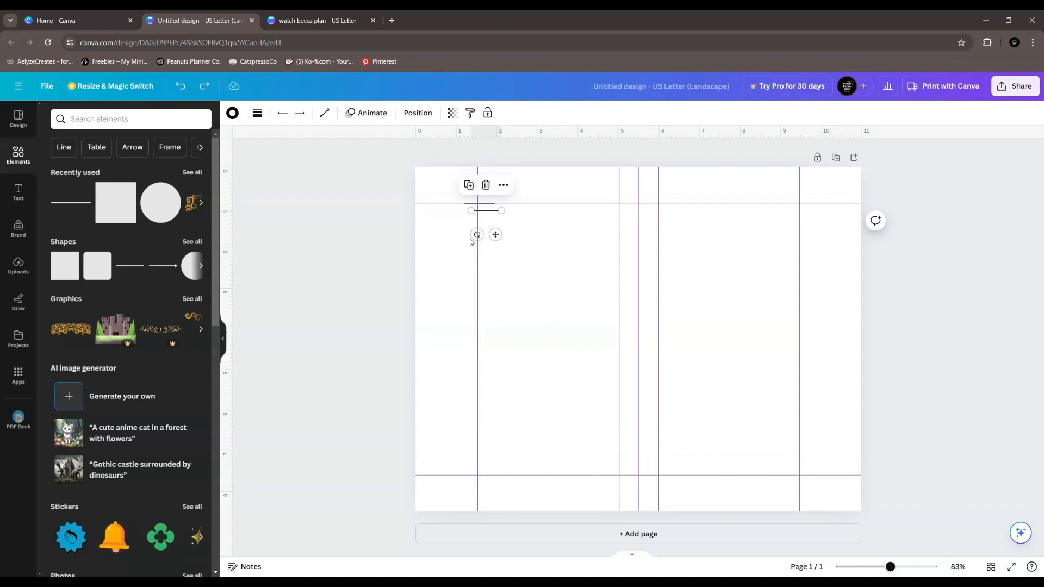
left_click_drag(476, 235, 503, 195)
left_click(520, 270)
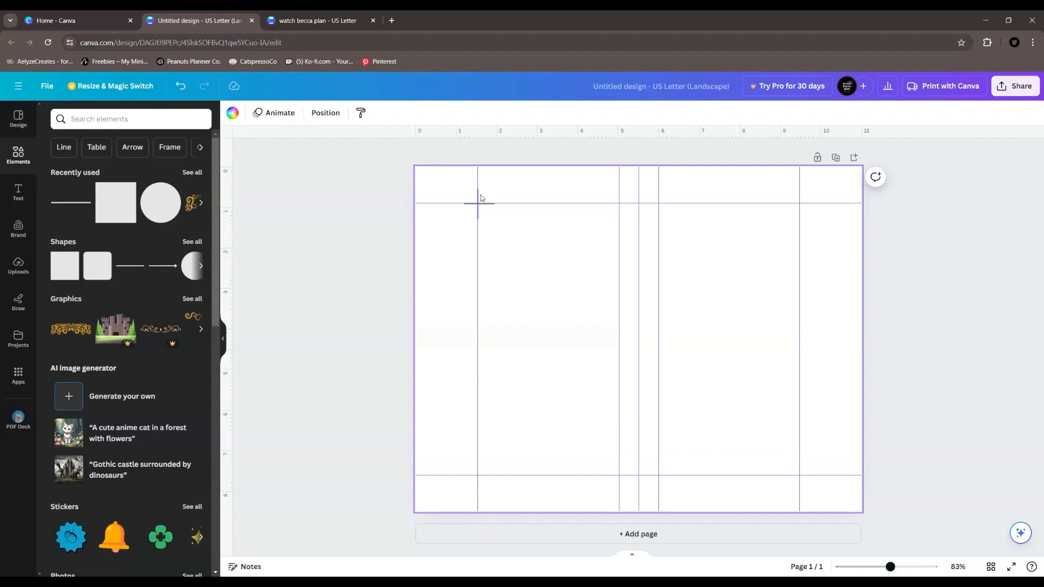
left_click_drag(517, 258, 449, 180)
left_click(459, 163)
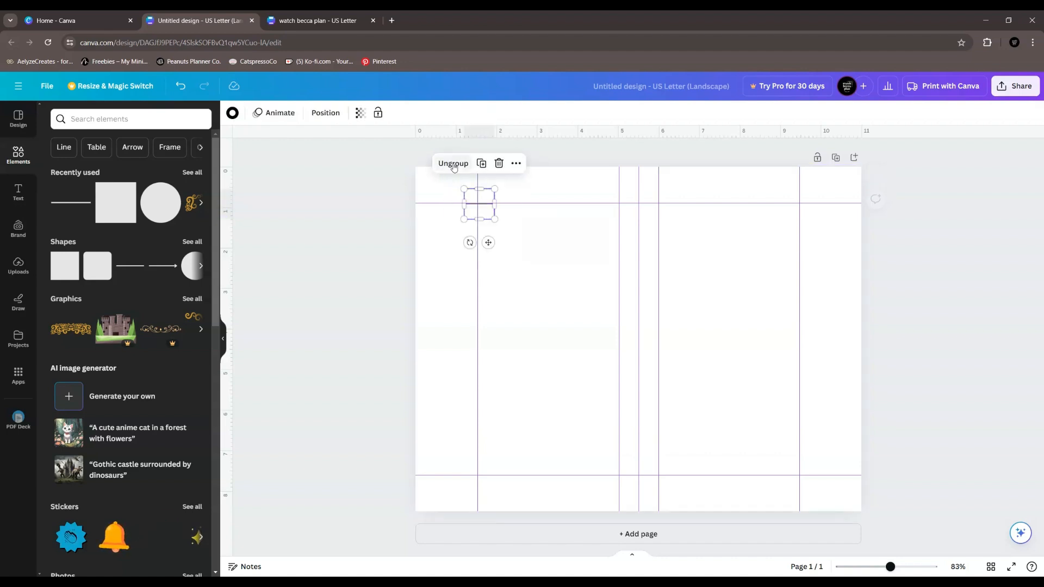
Place copies of the grouped cross at the upper-right, lower-right and lower-left outer guide intersections.
left_click_drag(489, 242, 810, 240)
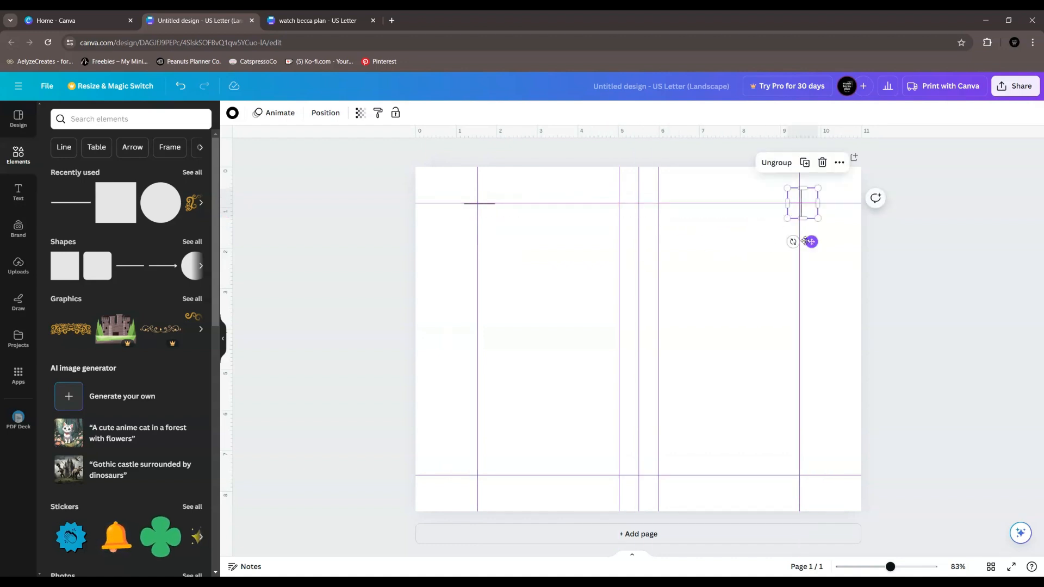
left_click(805, 163)
left_click_drag(813, 242, 811, 514)
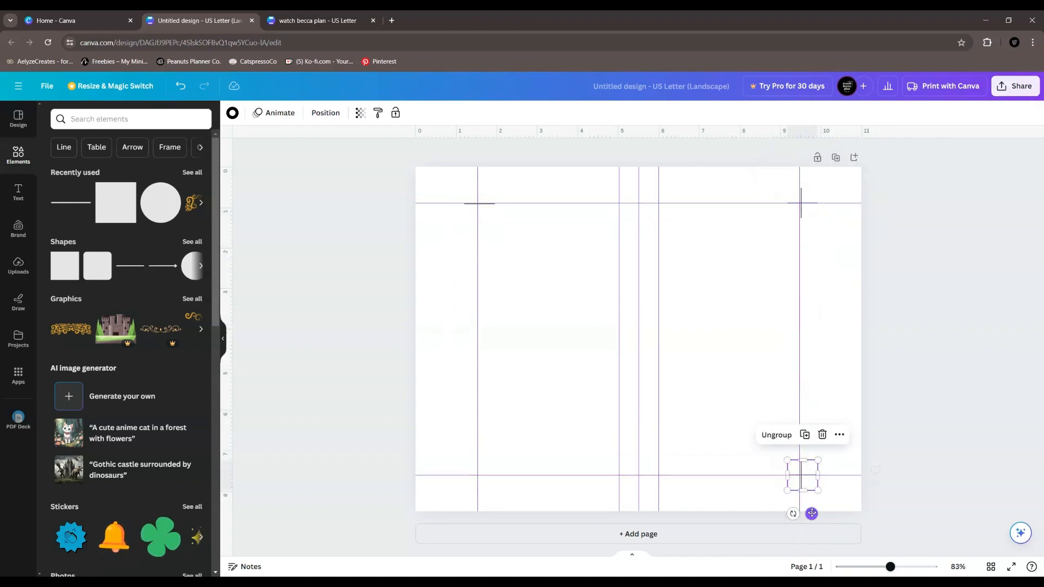
left_click(805, 435)
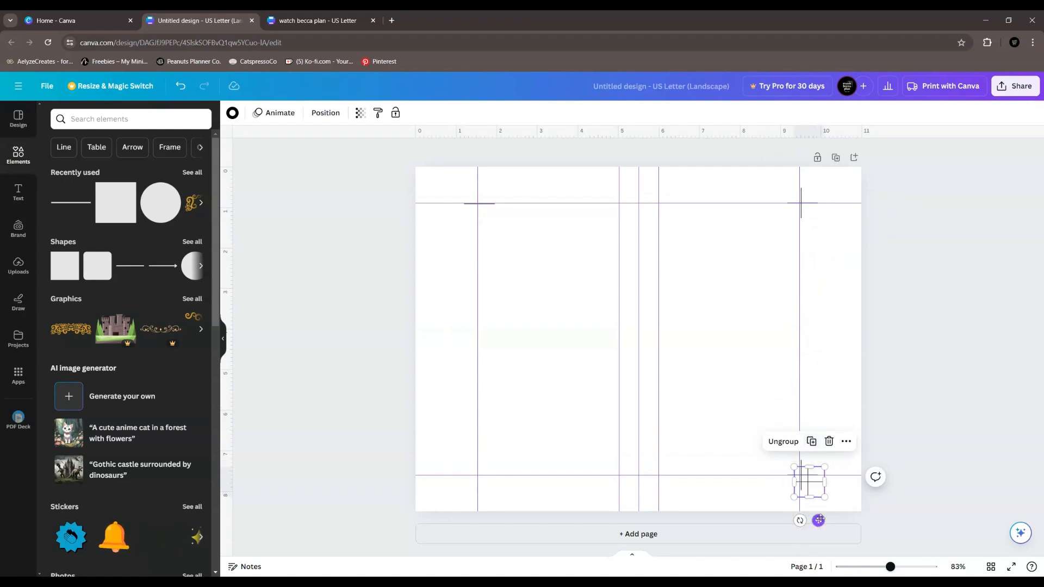
left_click_drag(819, 521, 491, 509)
left_click(517, 493)
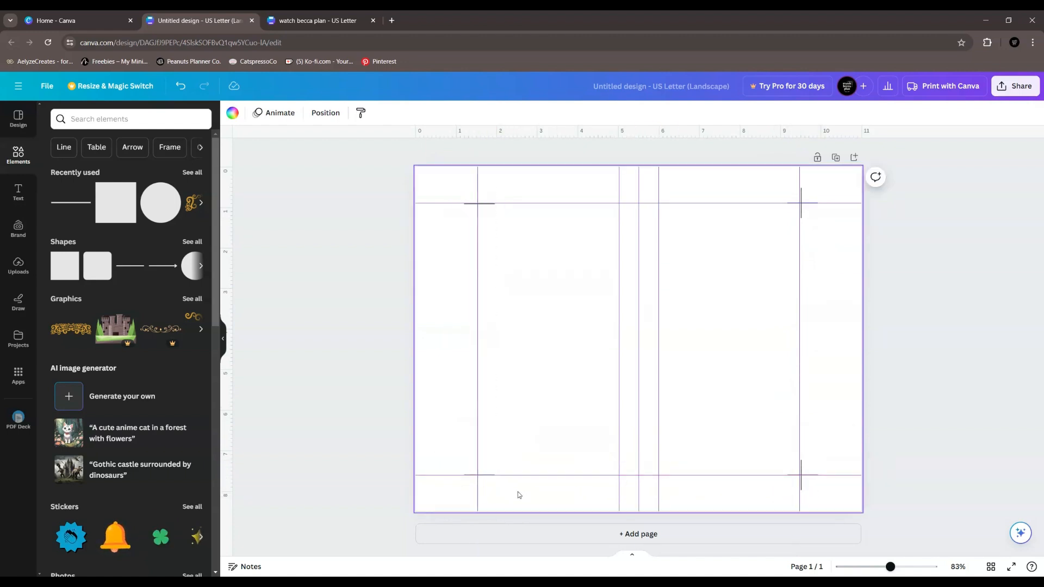
Duplicate the lower-left cross and move the copy into the open area of the page's left half.
left_click(489, 486)
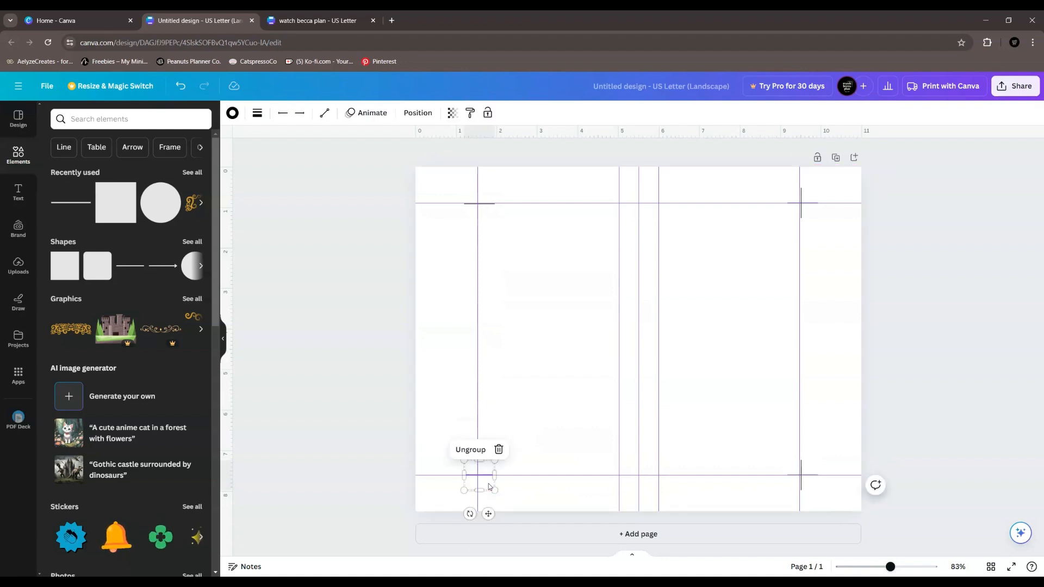
left_click(488, 514)
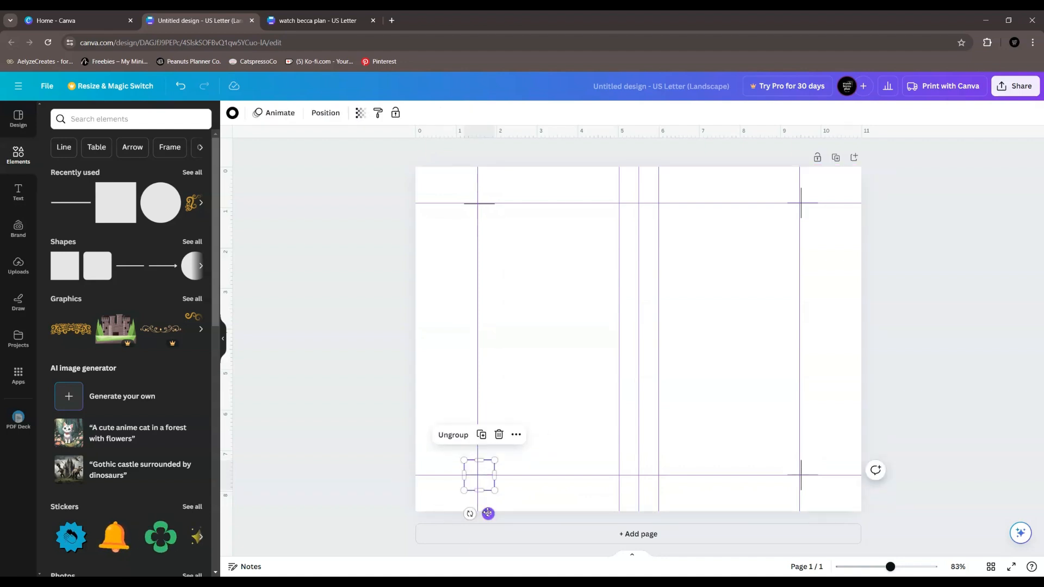
left_click(484, 436)
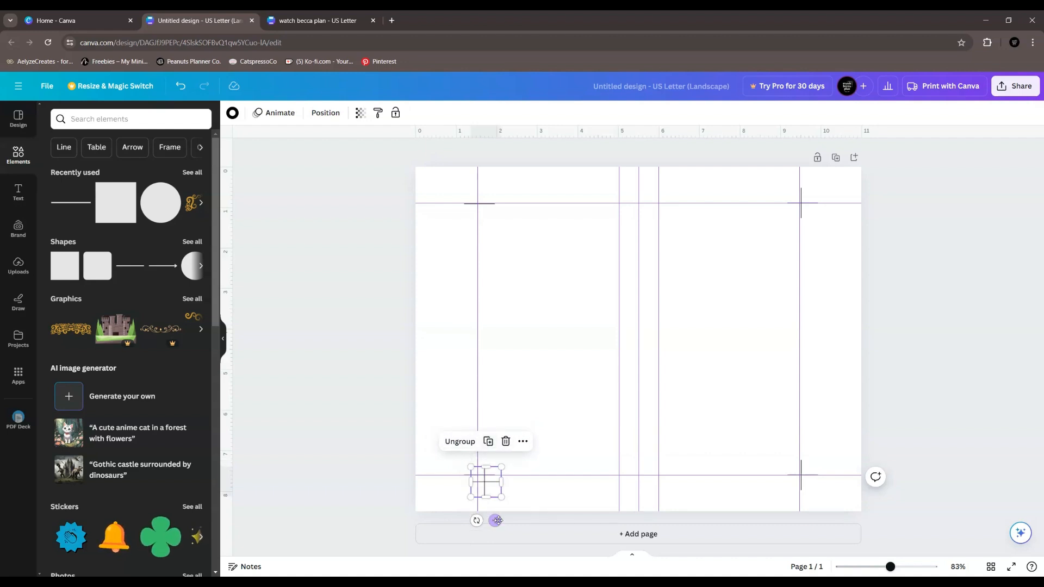
left_click_drag(496, 520, 575, 410)
left_click(564, 397)
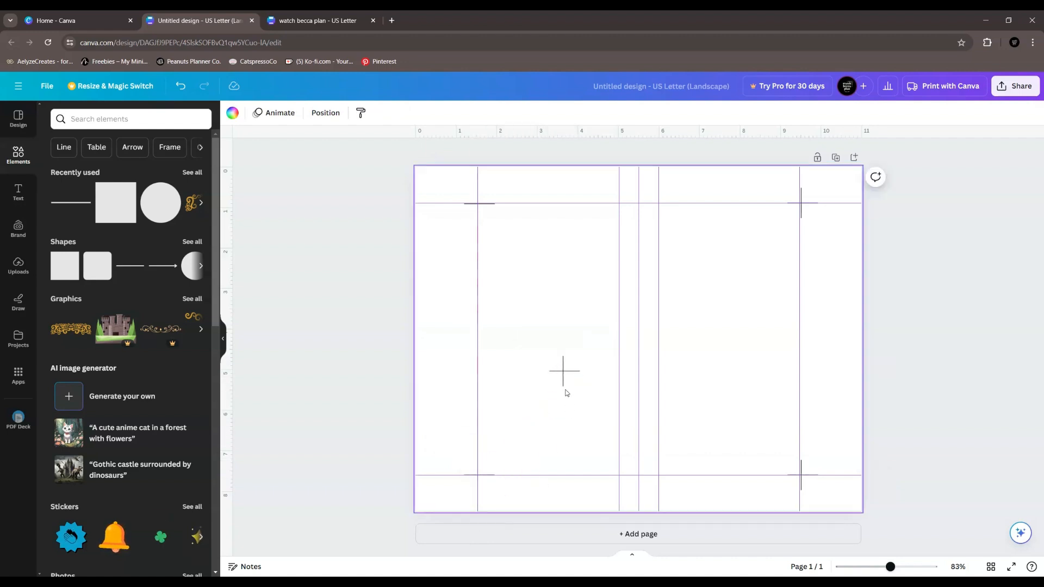
Ungroup the copied cross in the left half and delete its horizontal line, keeping the vertical one.
left_click(568, 382)
left_click(554, 331)
left_click(513, 401)
left_click(552, 372)
left_click(562, 344)
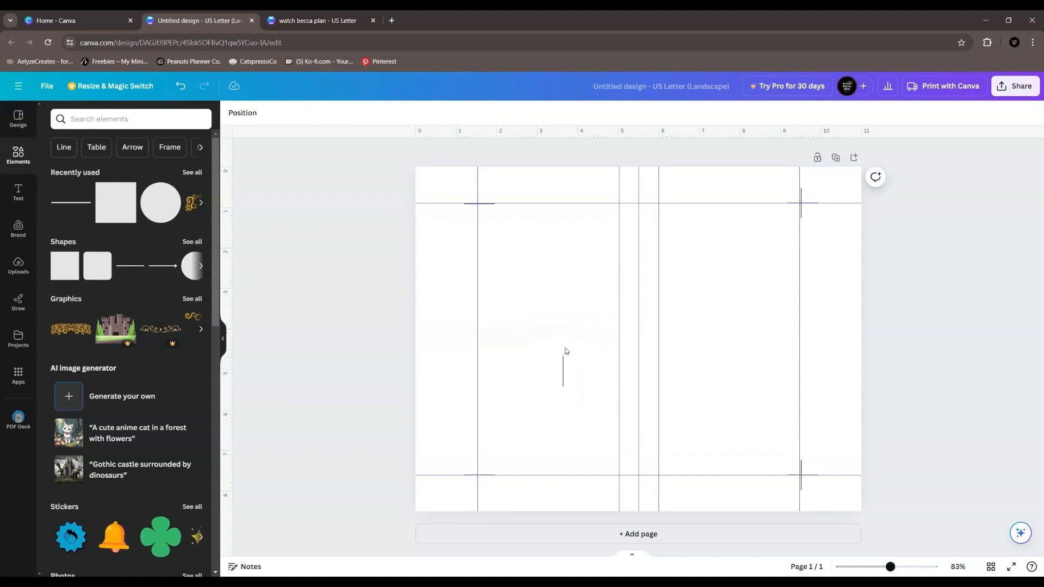
Duplicate the short vertical line and place the two on the center guide, one below the bottom guide and one above the top guide.
left_click_drag(565, 374, 572, 384)
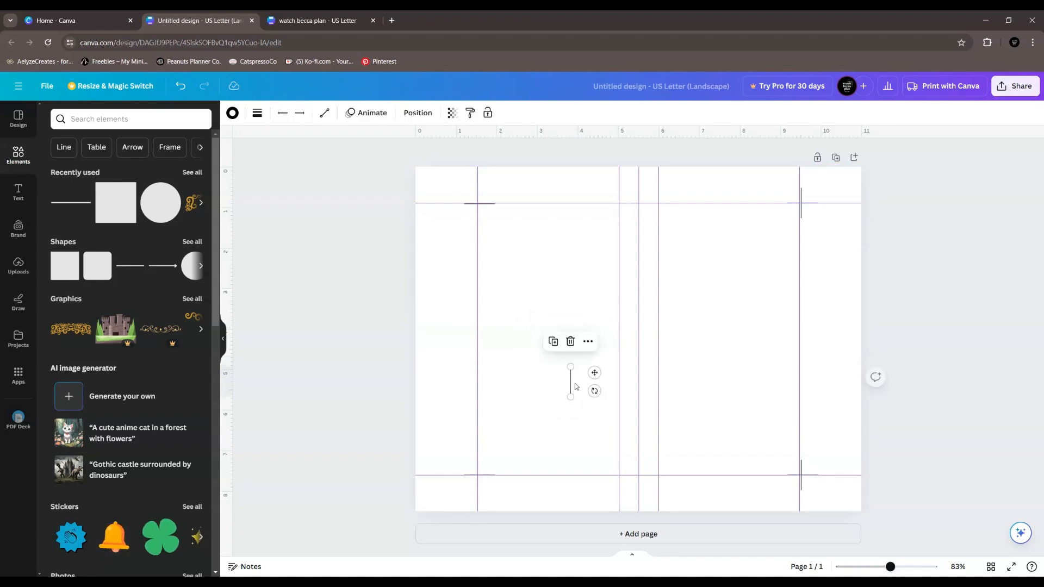
left_click(557, 347)
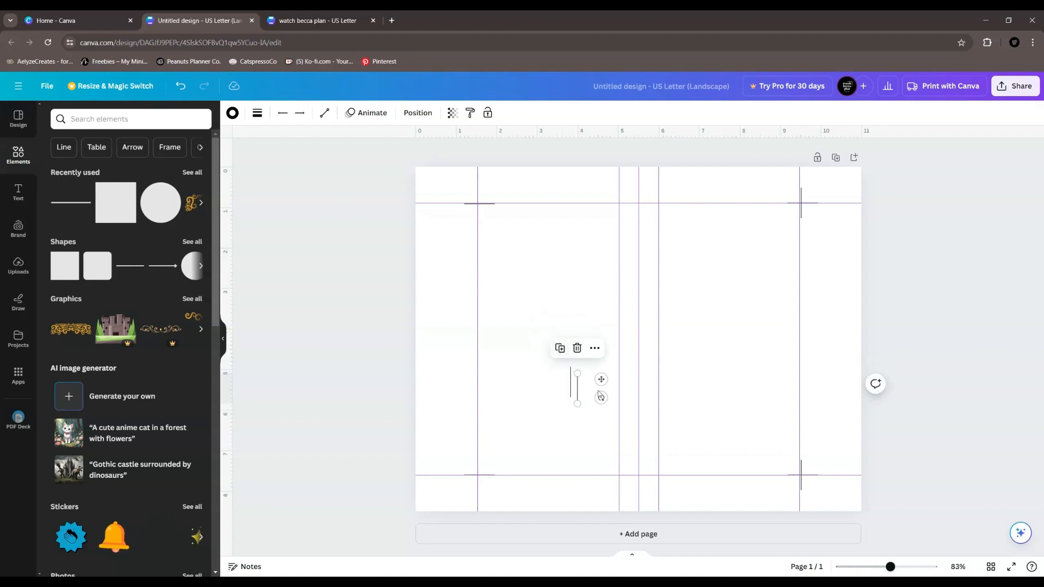
left_click_drag(601, 379, 660, 477)
left_click_drag(661, 477, 660, 478)
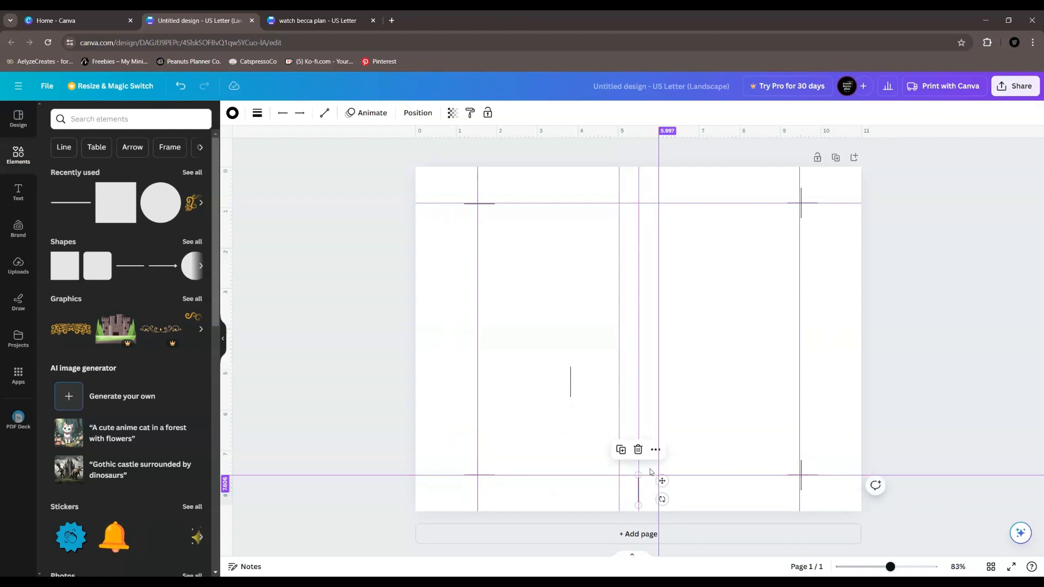
left_click(572, 381)
left_click_drag(594, 372, 669, 181)
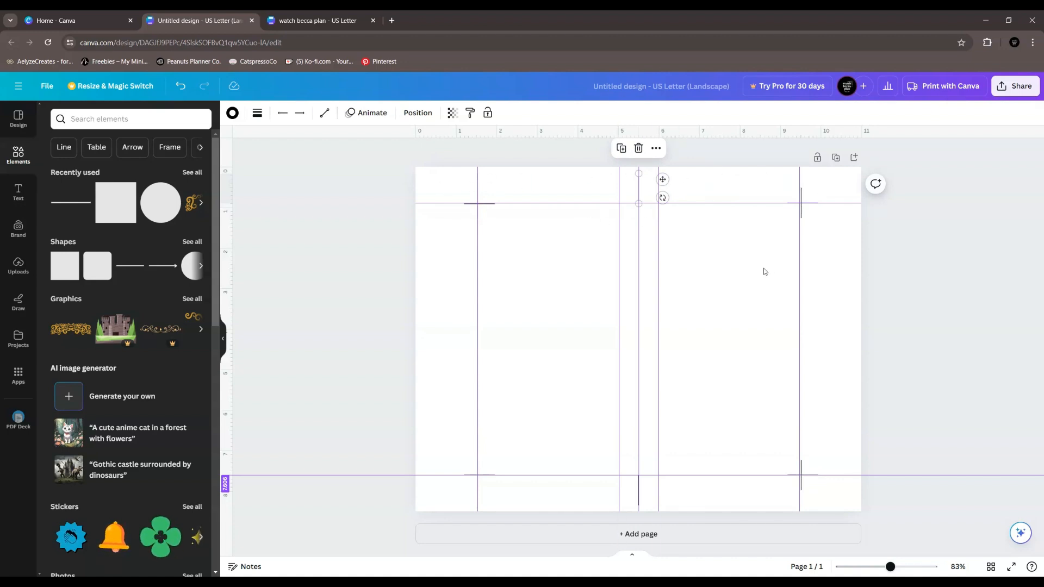
Hide the rulers and guides to examine the corner crop marks and center fold marks, and show the guides again.
left_click_drag(639, 204, 612, 203)
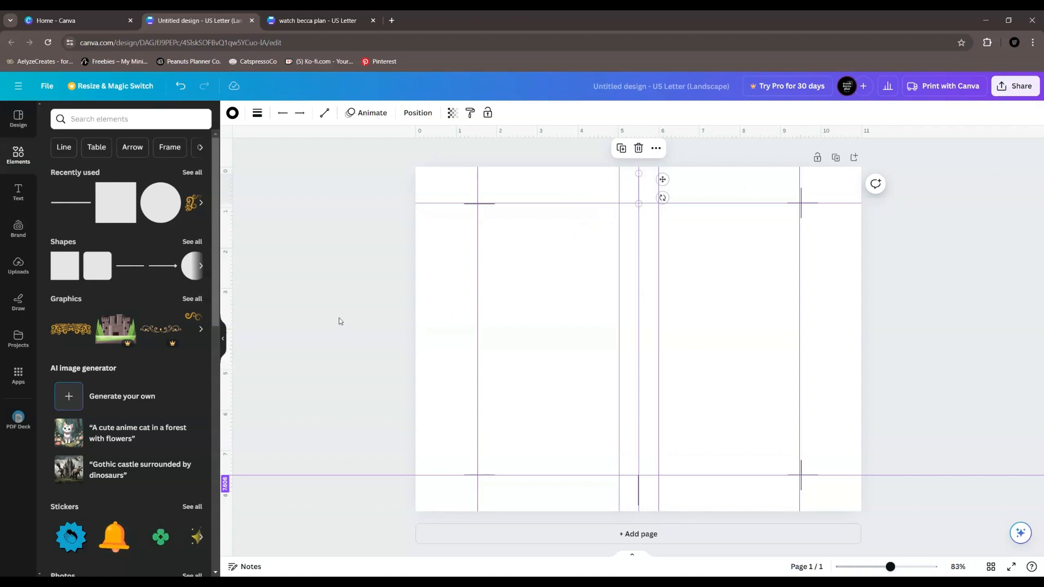
left_click(47, 86)
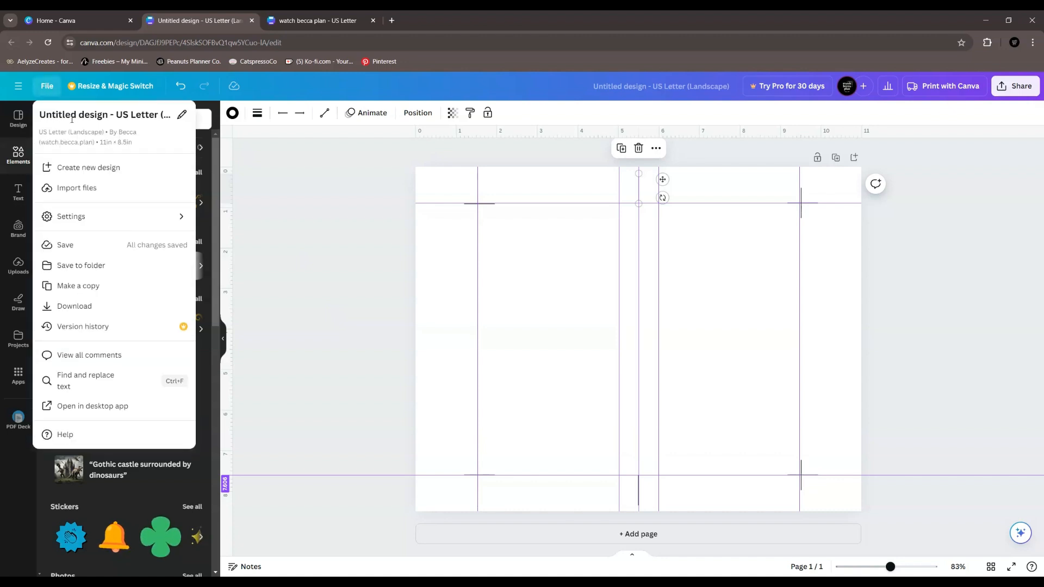
left_click(102, 216)
left_click(233, 229)
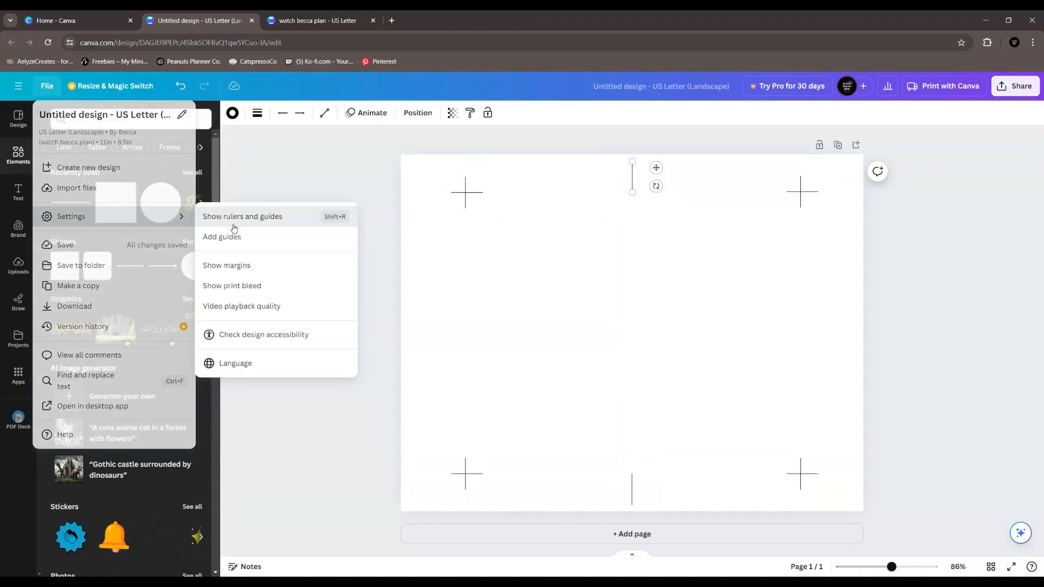
left_click(335, 207)
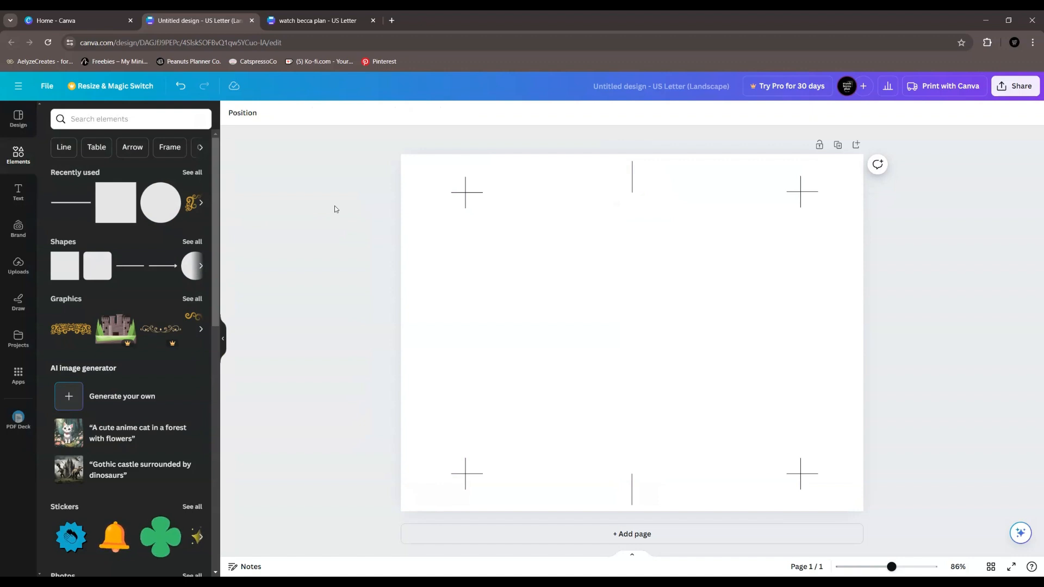
left_click(47, 86)
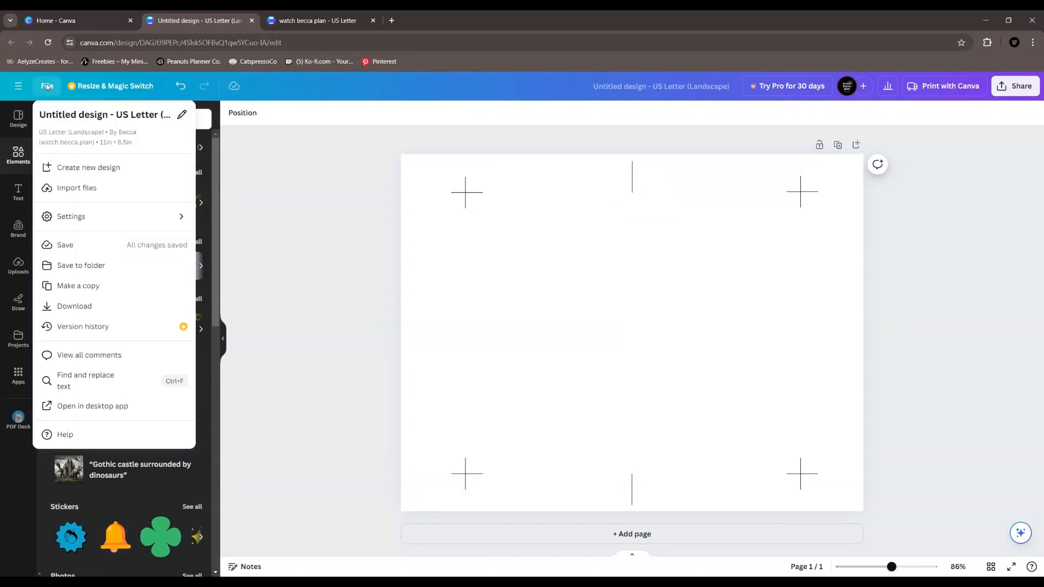
left_click(64, 217)
left_click(229, 223)
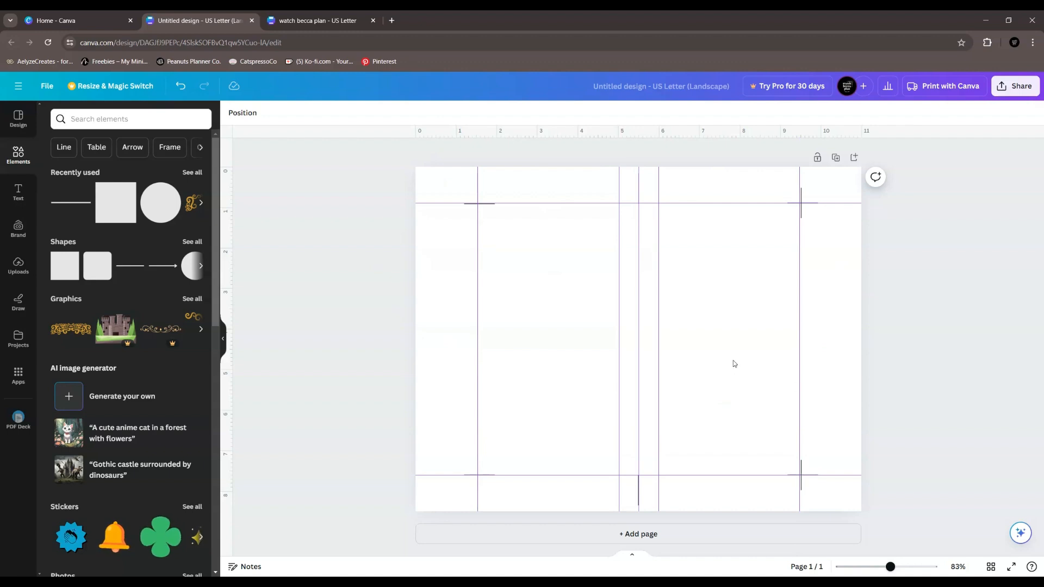
Duplicate the finished template page with its crop and fold marks as a second page.
left_click(836, 158)
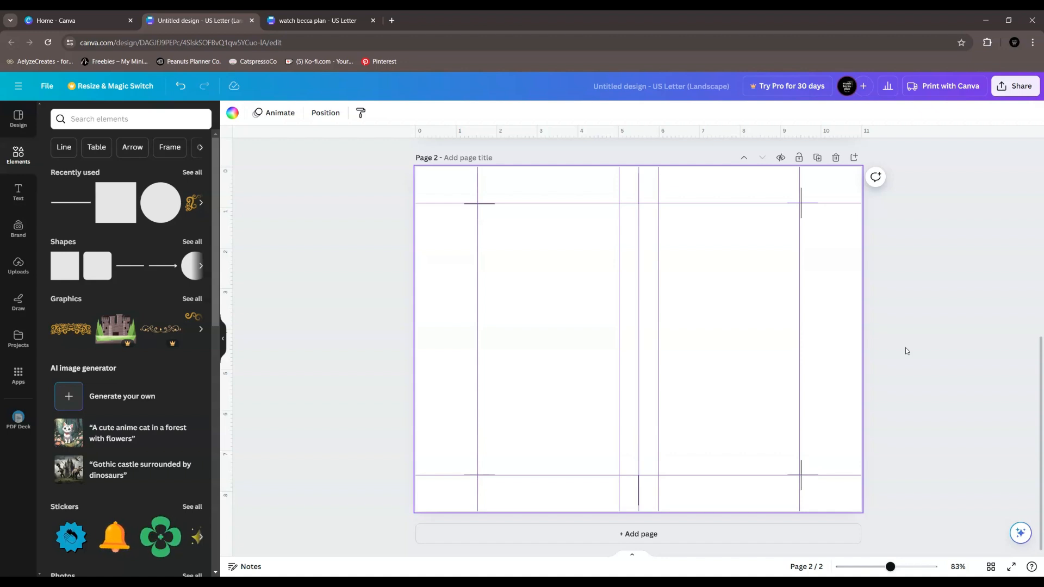
scroll(906, 349, "up", 5)
scroll(906, 349, "down", 4)
scroll(903, 349, "up", 5)
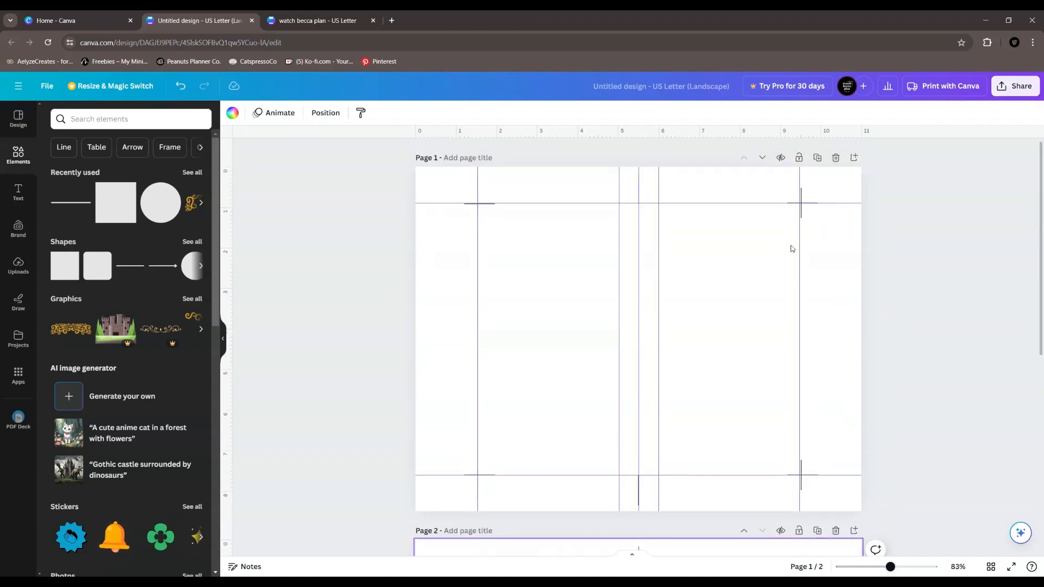
scroll(792, 249, "down", 5)
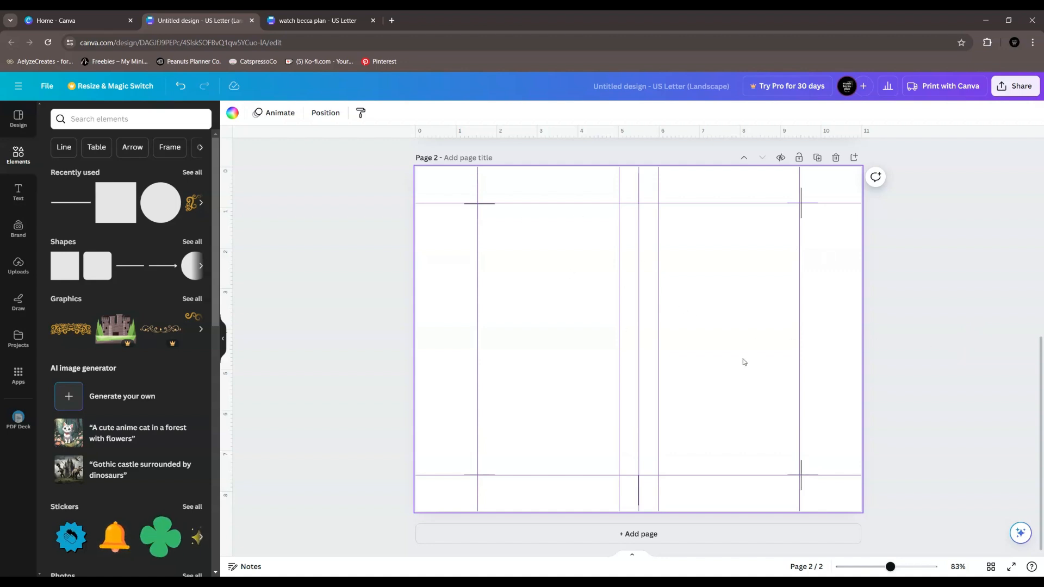
Insert a plain three-column, four-row table on page 1 and shrink it to about 2 in wide within the left half.
scroll(740, 355, "up", 5)
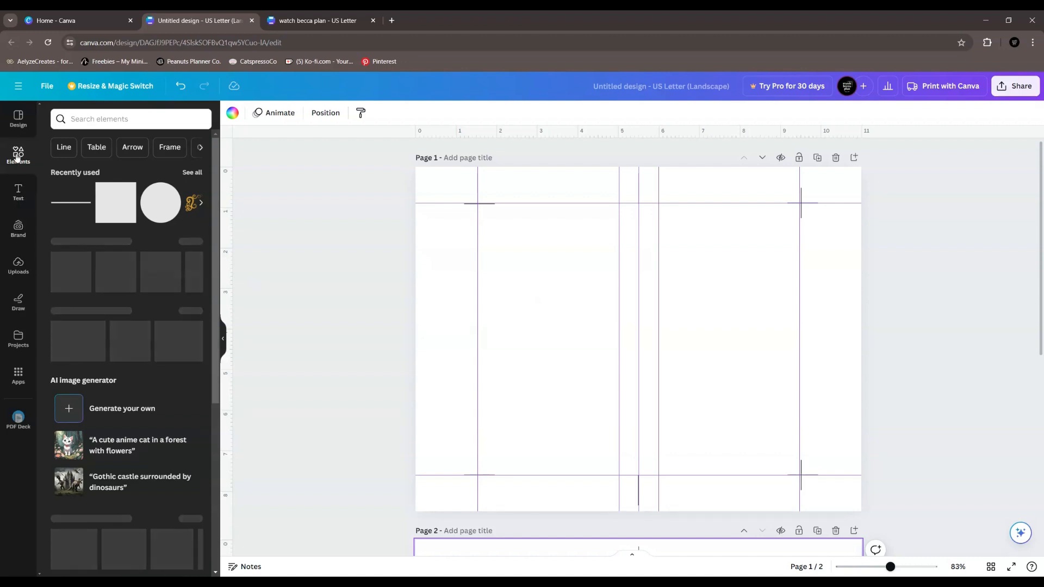
scroll(140, 361, "down", 8)
scroll(140, 361, "down", 2)
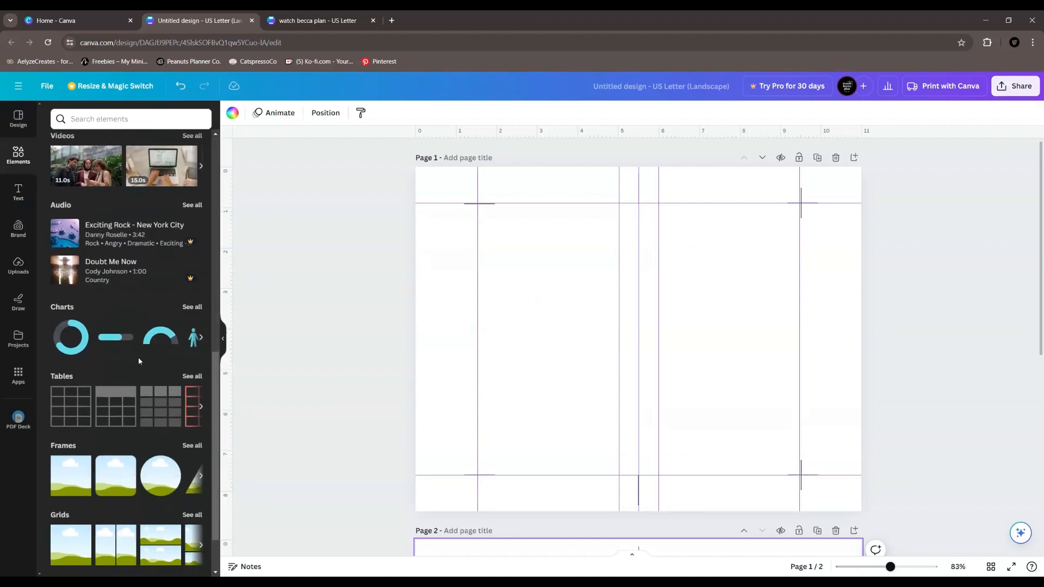
left_click(64, 411)
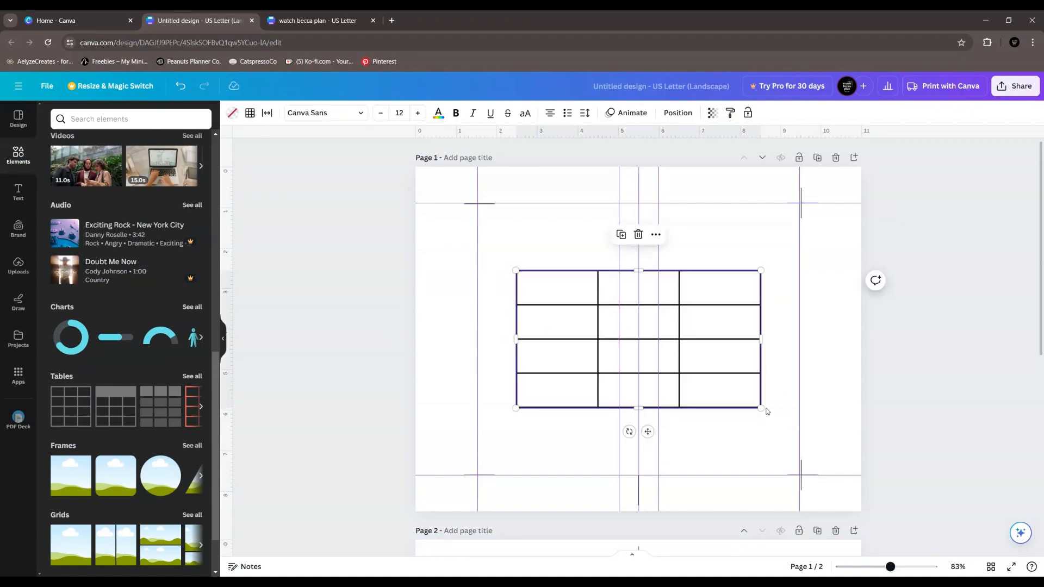
left_click_drag(760, 408, 597, 391)
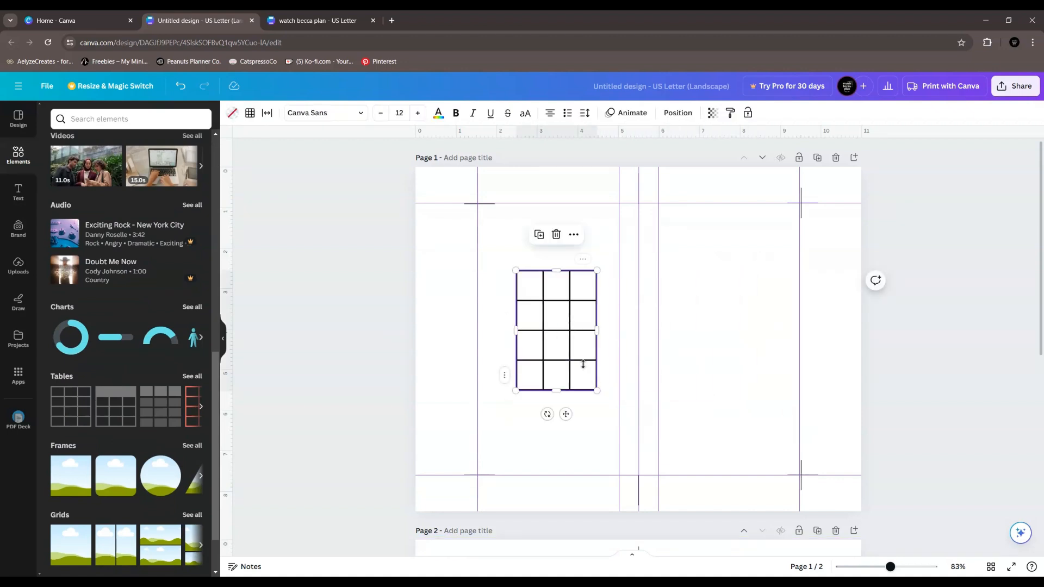
Duplicate the table and place the copy in the right half of page 1, level with the first.
left_click(545, 240)
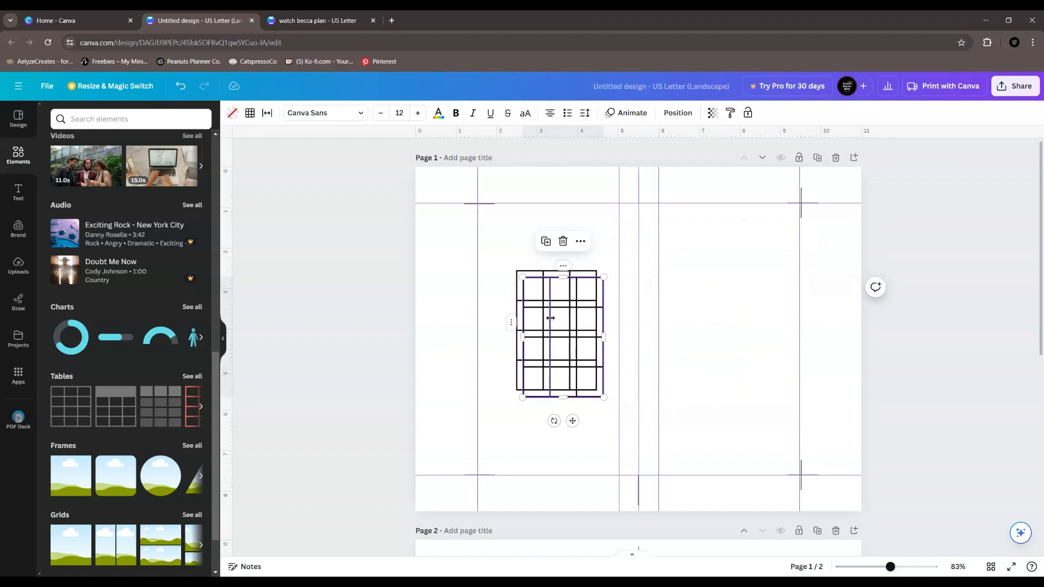
left_click_drag(551, 303, 723, 320)
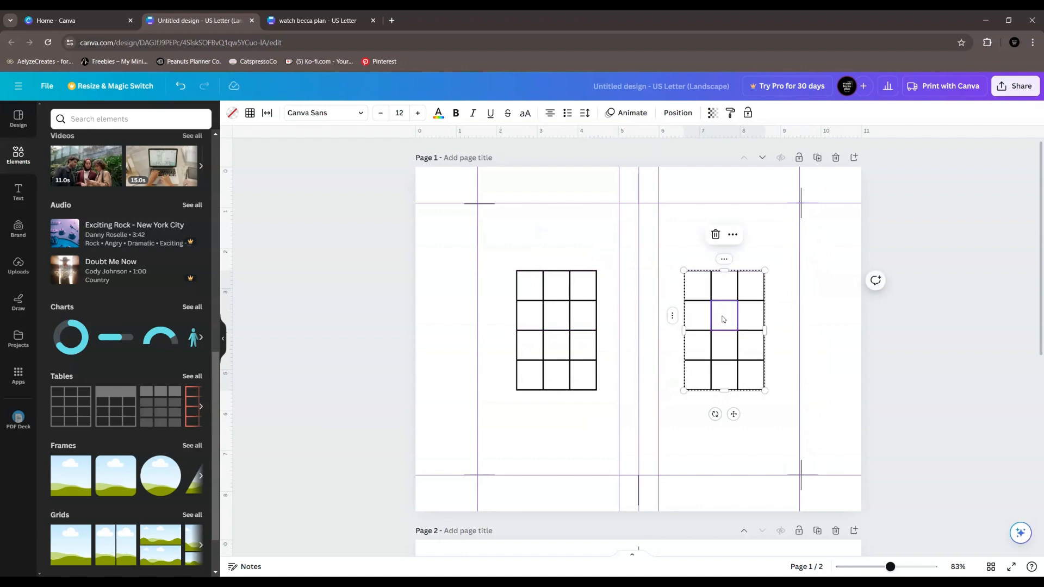
left_click(973, 372)
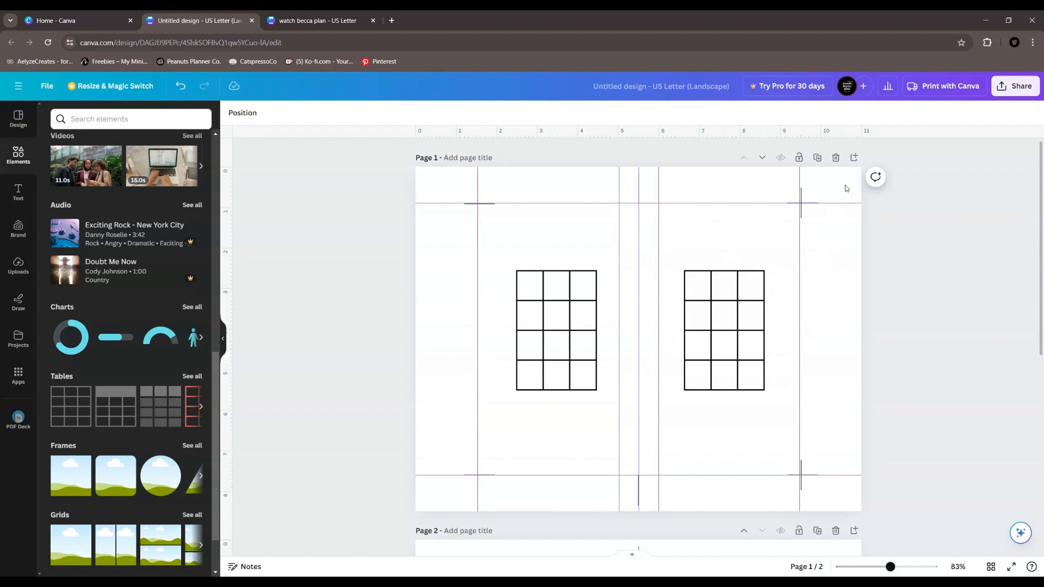
Duplicate page 1 with both tables so the copy becomes page 2.
left_click(817, 159)
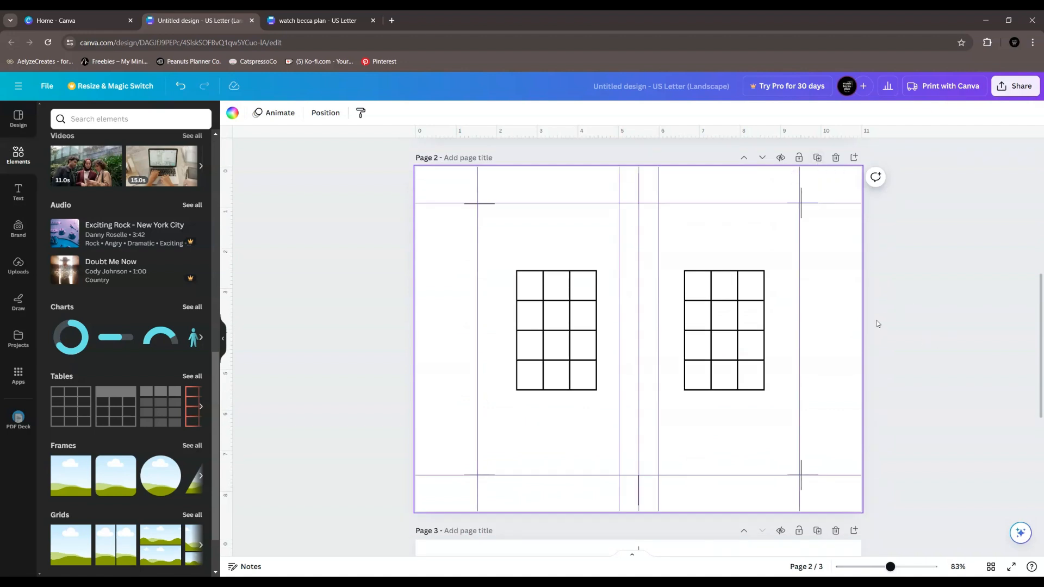
scroll(876, 324, "up", 5)
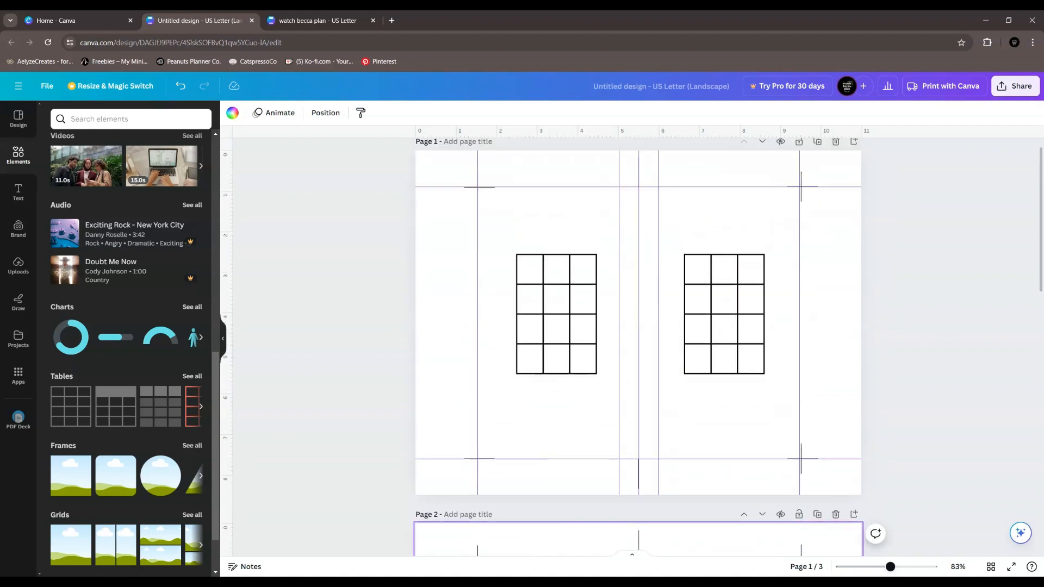
Examine the page order in the grid view and compare the layouts of the pages with tables.
left_click(991, 567)
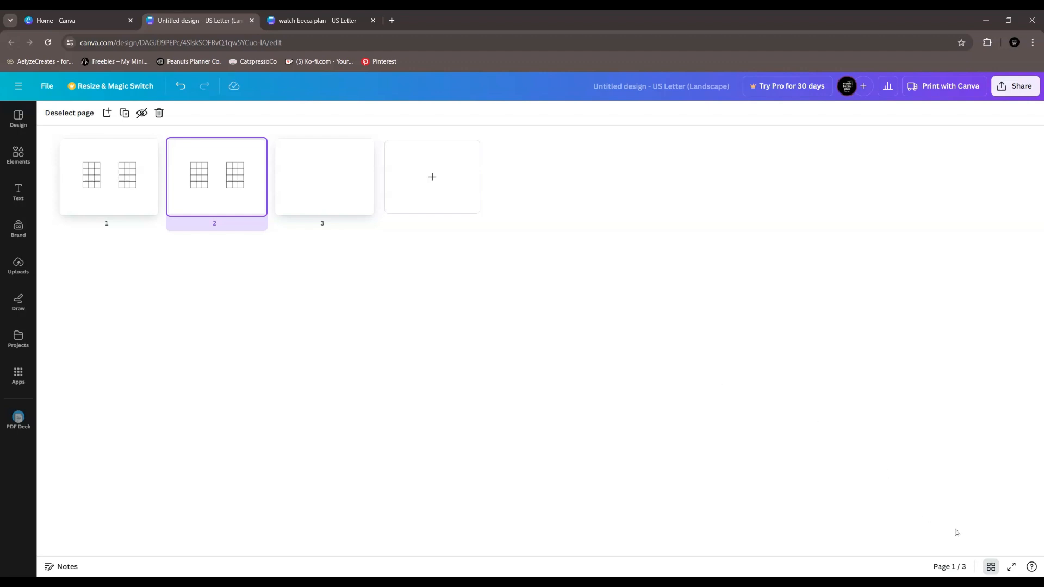
left_click(994, 569)
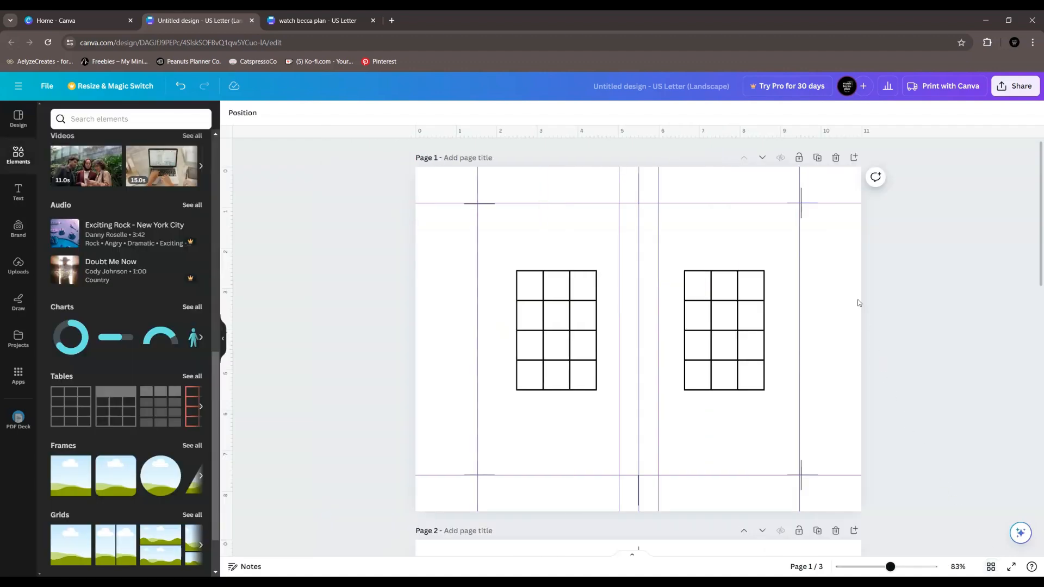
scroll(858, 303, "down", 10)
scroll(858, 303, "up", 10)
scroll(858, 303, "down", 7)
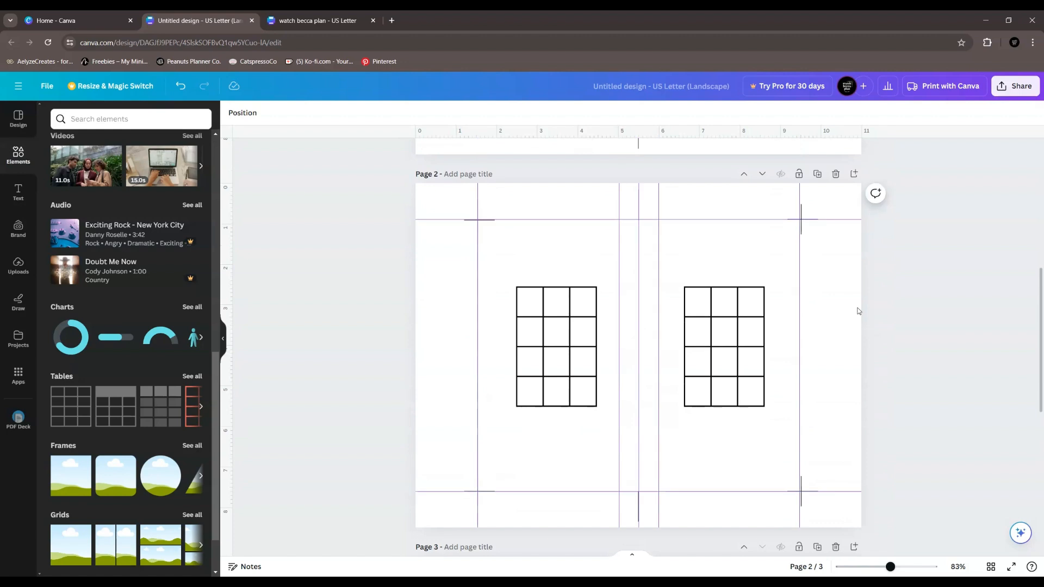
scroll(858, 311, "up", 7)
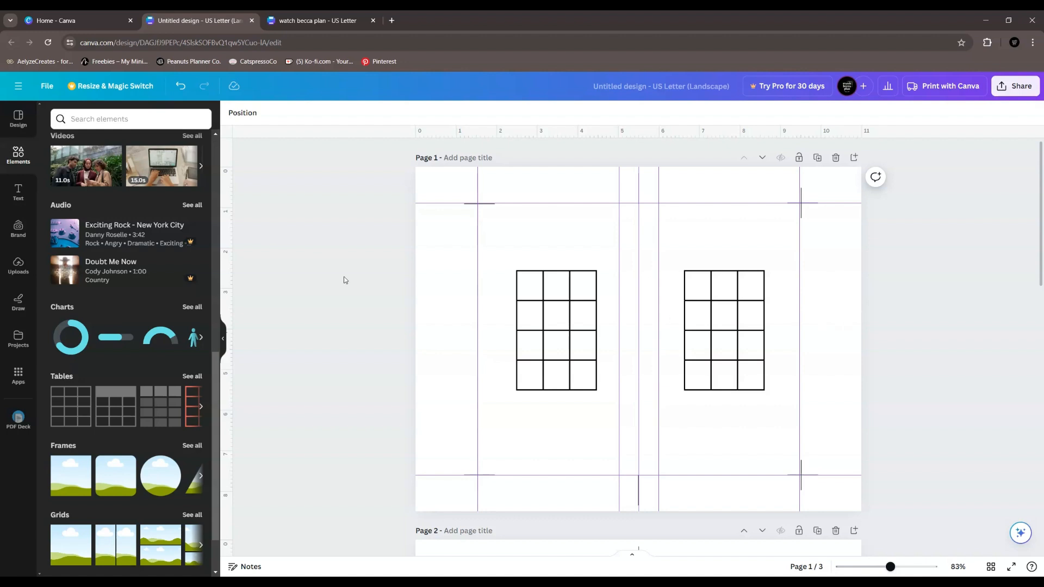
scroll(326, 285, "down", 5)
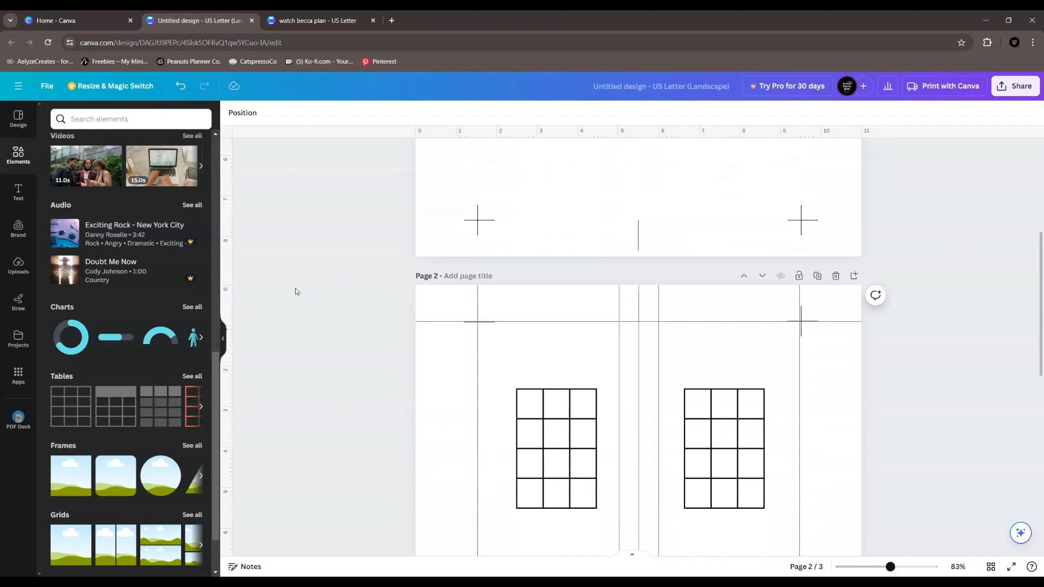
scroll(295, 288, "up", 5)
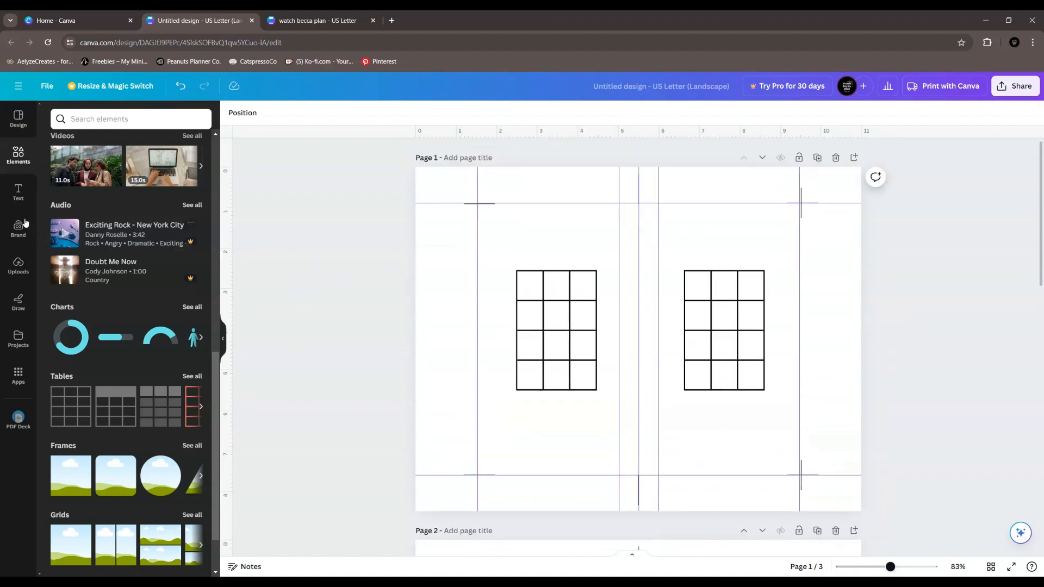
Add a body text label reading "Front" on page 1 and place it above the table in the right half.
left_click(18, 192)
left_click(163, 304)
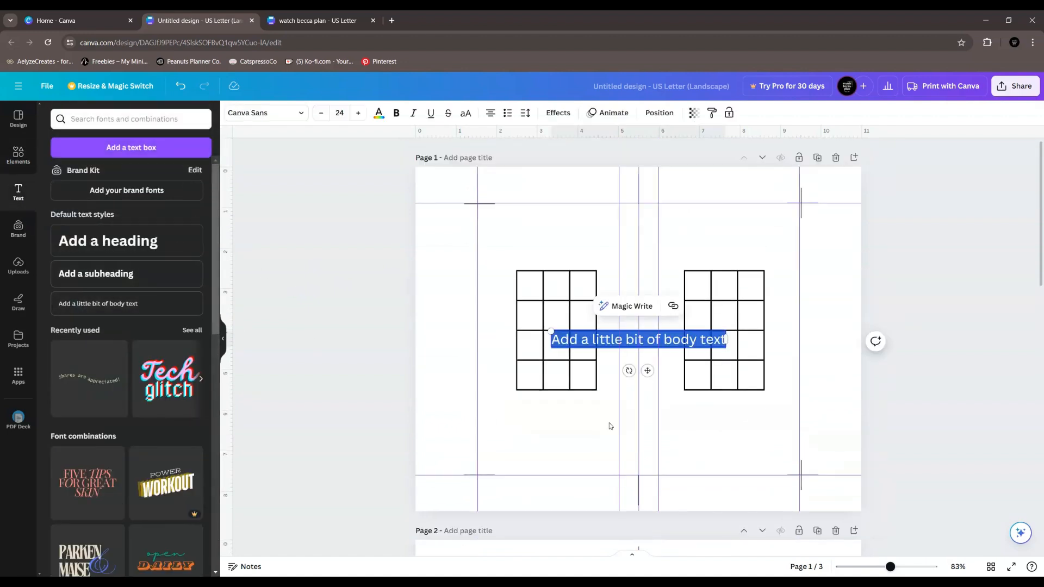
type("Front")
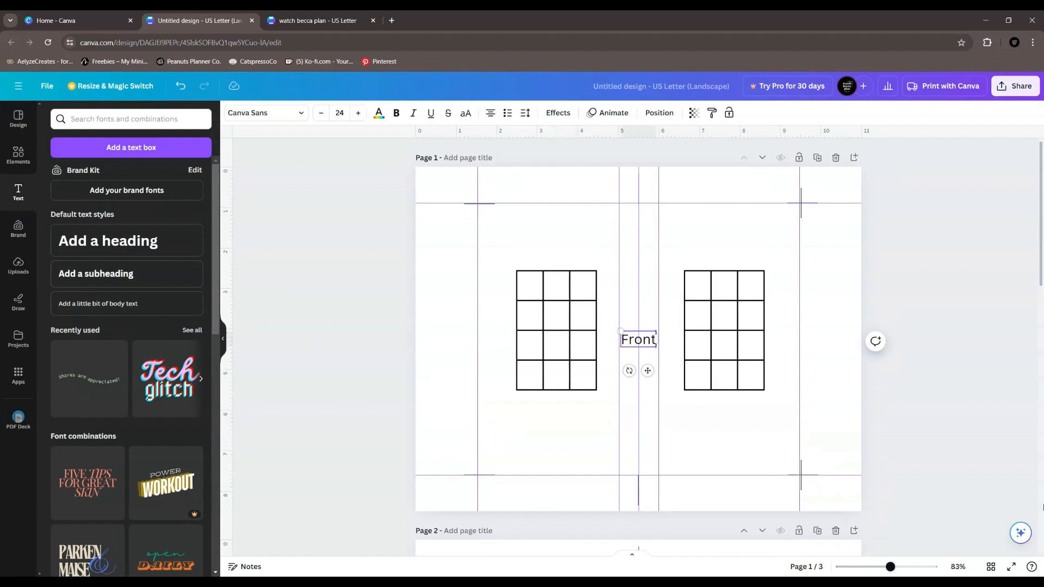
scroll(1038, 522, "down", 3)
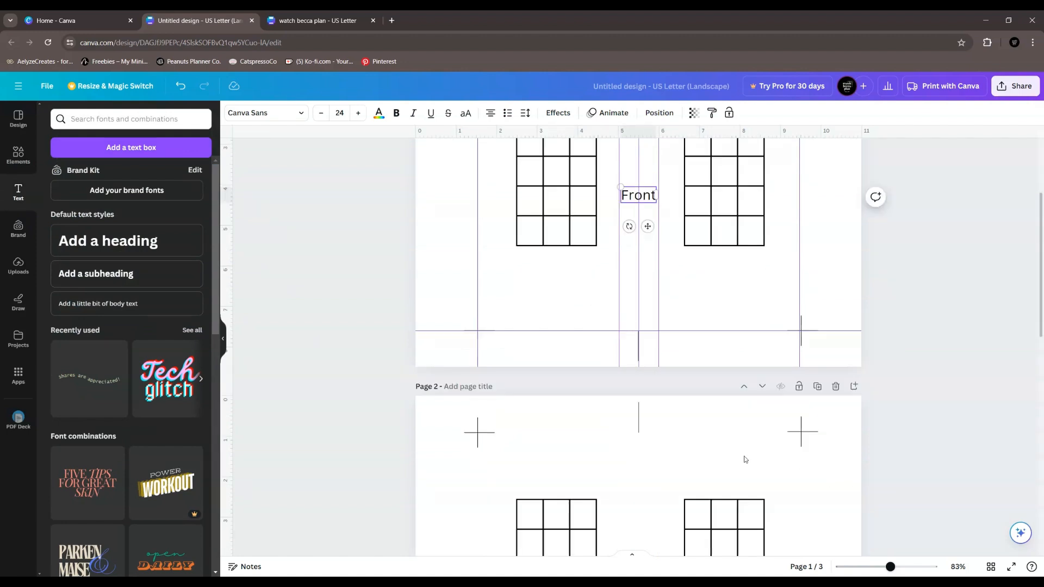
left_click(287, 260)
scroll(512, 289, "up", 3)
left_click_drag(638, 338, 547, 233)
Place a copy of the "Front" label above page 1's left table and change its text to "back".
left_click(742, 202)
double_click(547, 234)
type("back")
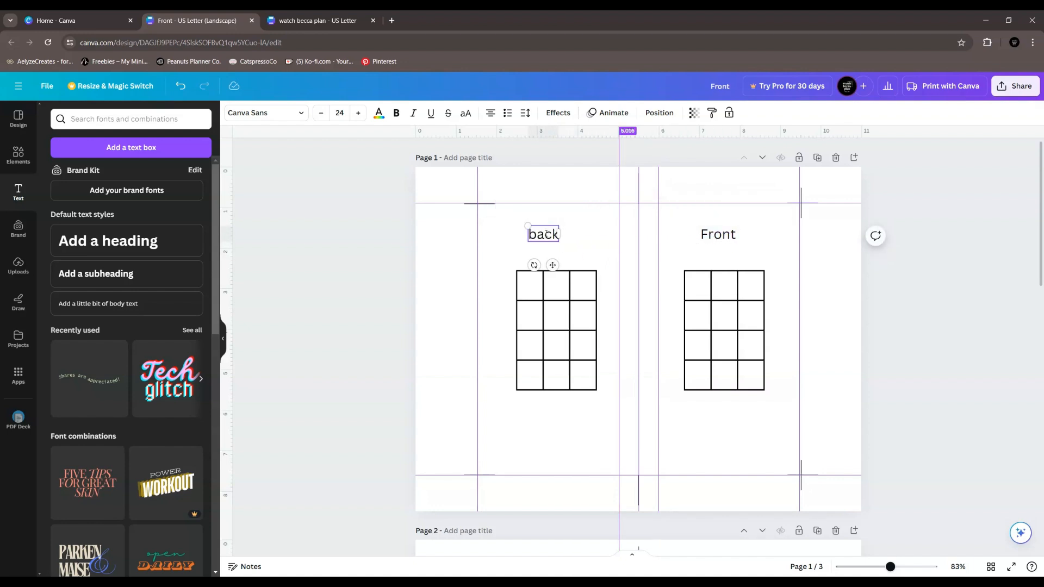
left_click(347, 271)
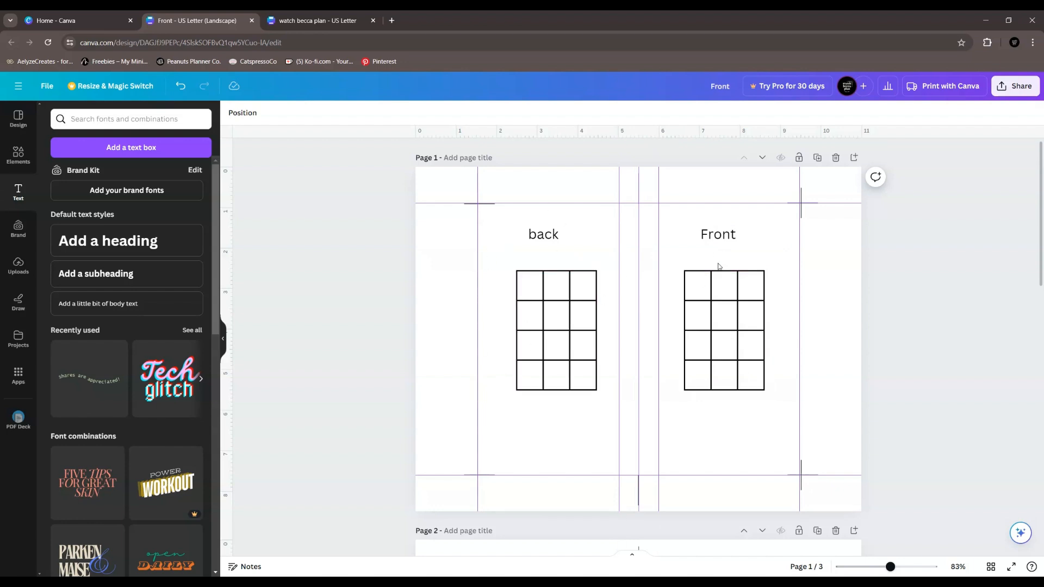
Duplicate the "back" and "Front" labels together and move the copies above the tables on page 2.
scroll(694, 356, "down", 5)
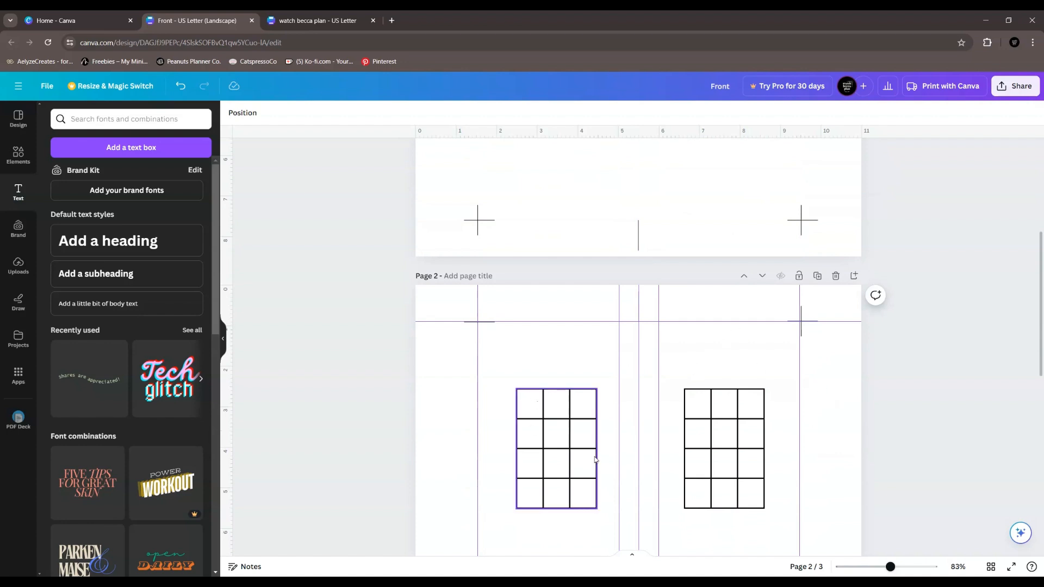
scroll(603, 340, "down", 2)
scroll(603, 339, "up", 5)
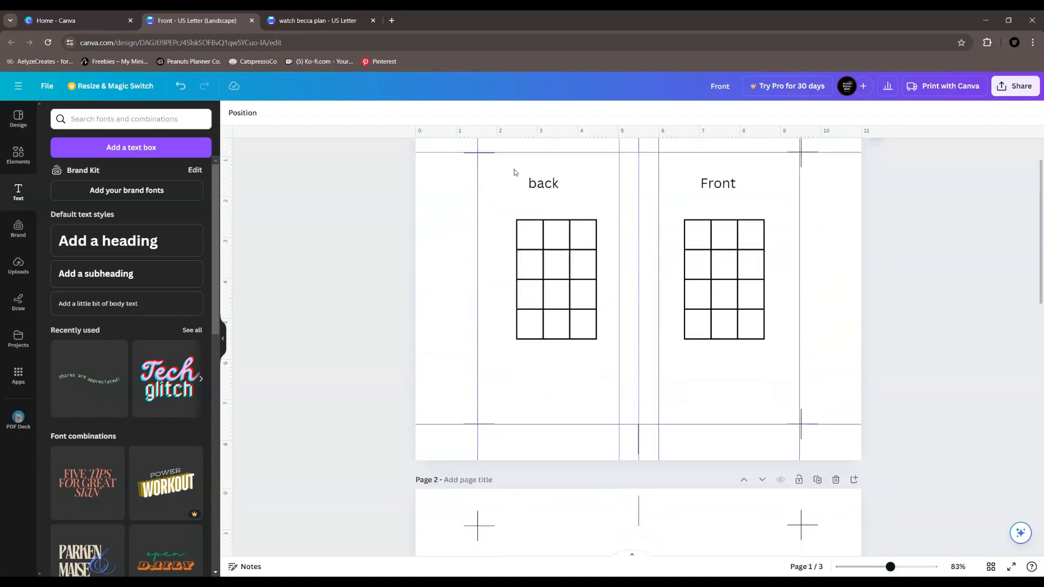
left_click(549, 185)
left_click(733, 190, "shift")
key("ctrl+d")
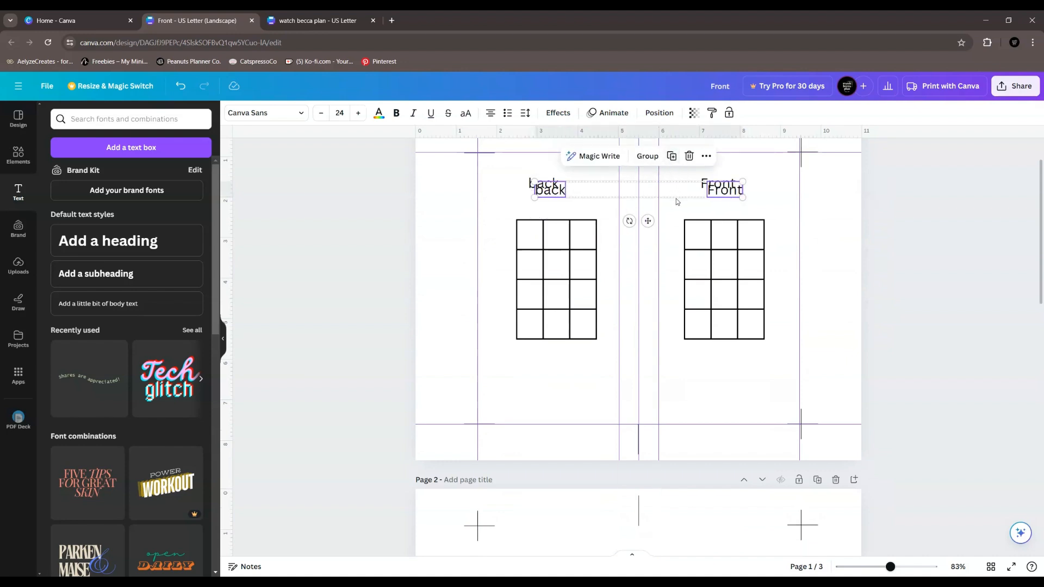
left_click_drag(719, 195, 719, 359)
scroll(718, 385, "down", 4)
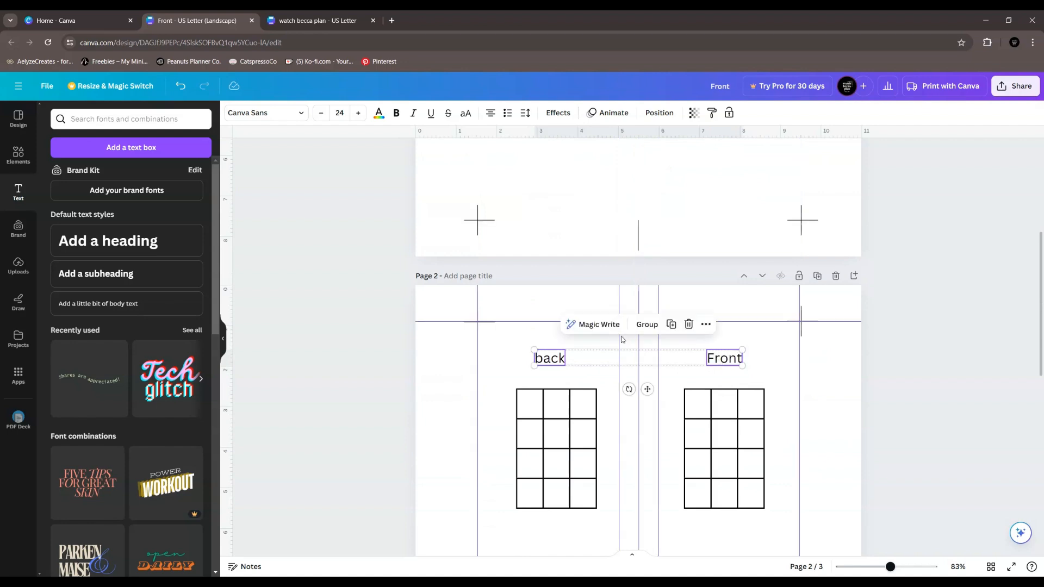
Shift the "back" label on page 2 slightly left above its table.
left_click(508, 355)
mouse_move(558, 363)
left_mouse_down()
mouse_move(748, 379)
mouse_move(687, 360)
mouse_move(523, 360)
mouse_move(541, 361)
left_mouse_up()
left_click(709, 360)
left_click(924, 457)
Open the existing "wbp summer trackers PRS+" design from the recent designs on the home page.
scroll(923, 456, "up", 5)
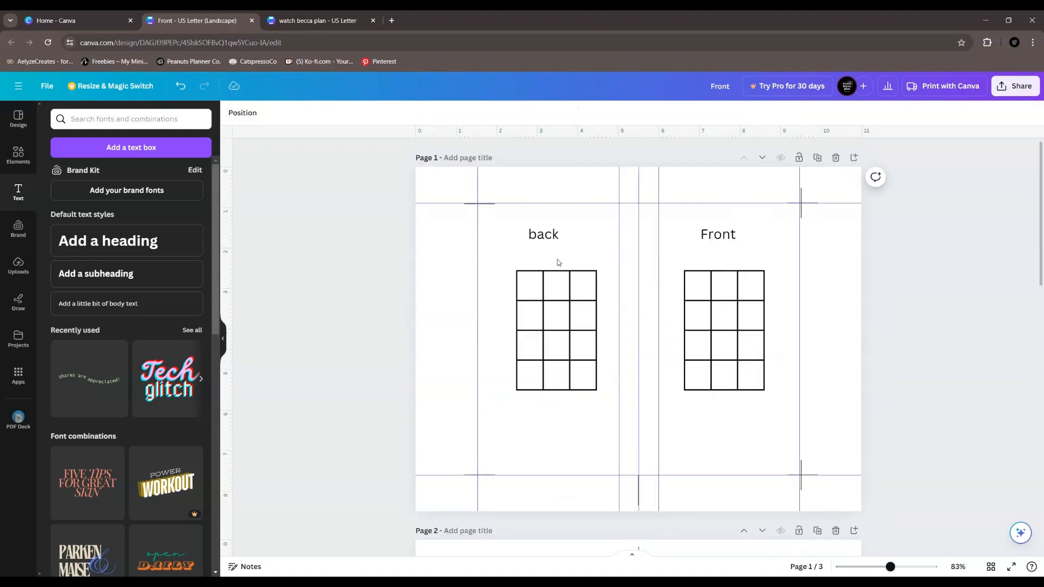
key("ctrl+shift+Tab")
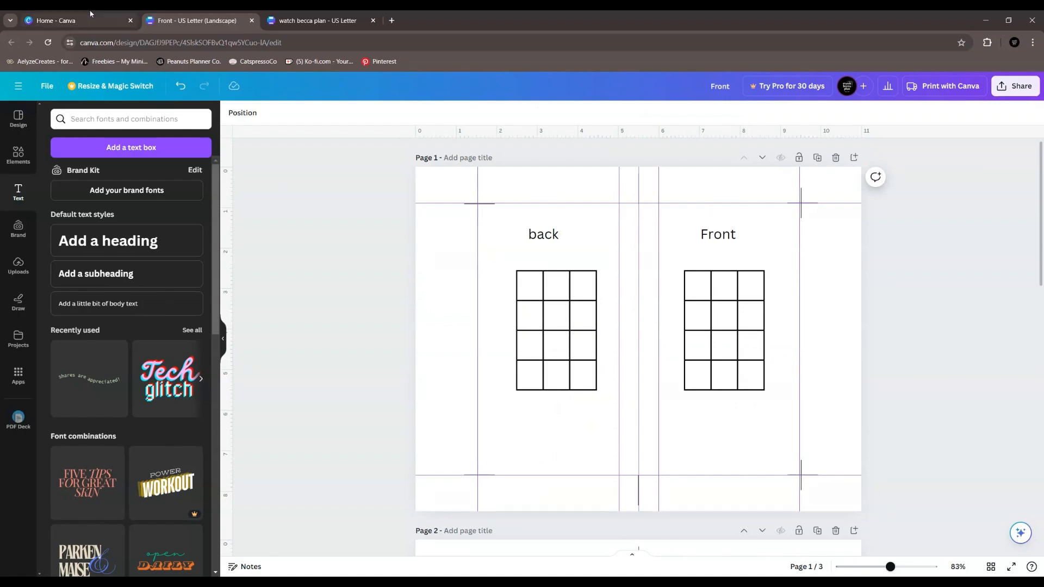
scroll(533, 405, "down", 15)
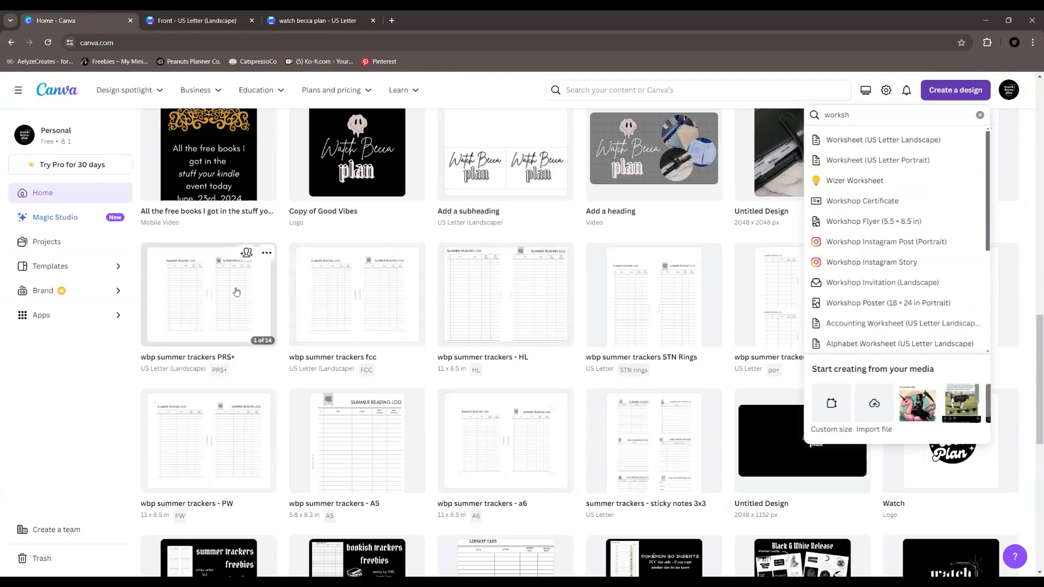
left_click(236, 292)
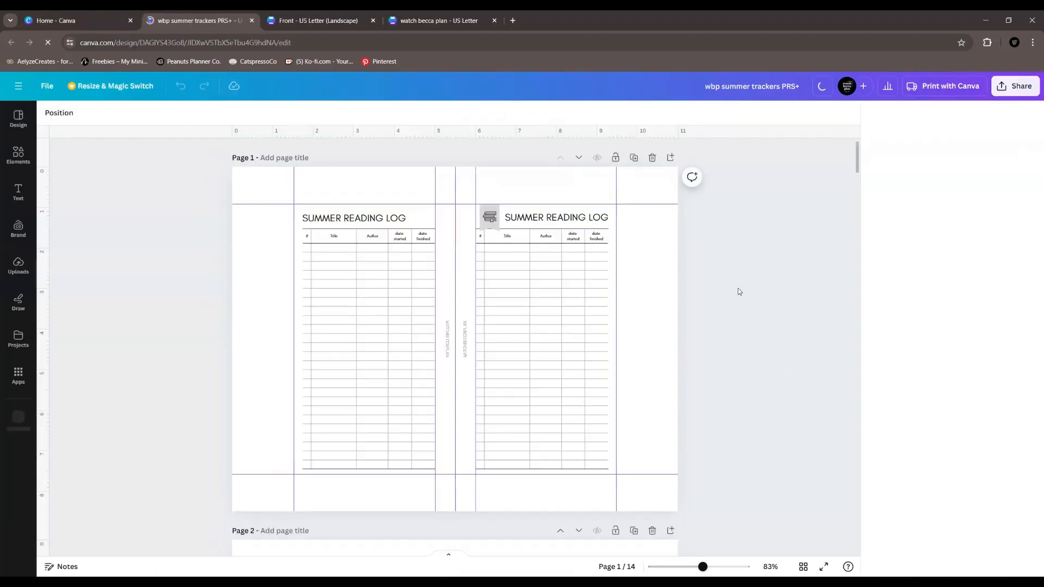
left_click(1034, 111)
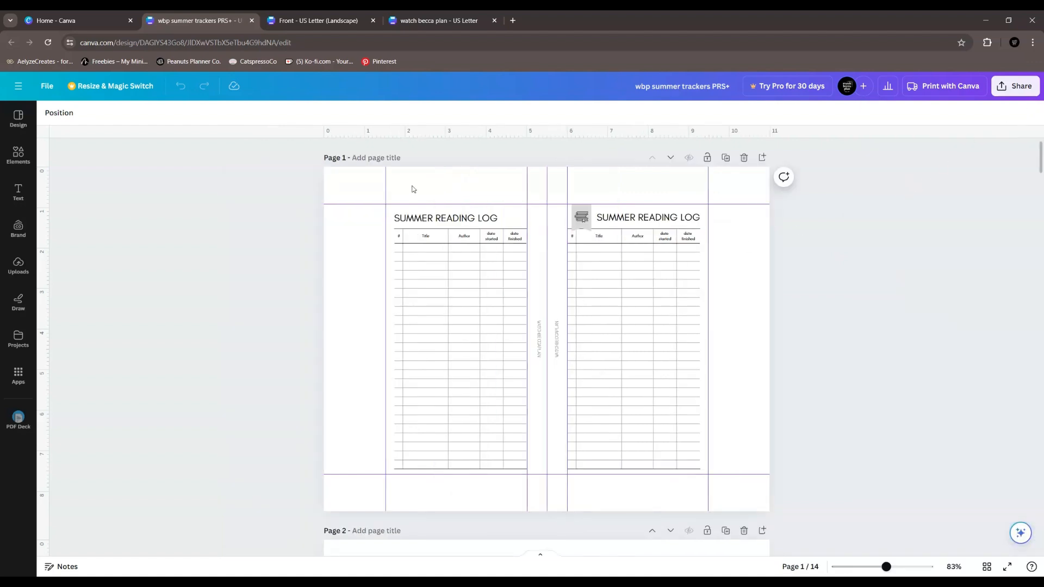
Hide the rulers and guides in the summer trackers design and show them again.
left_click(48, 87)
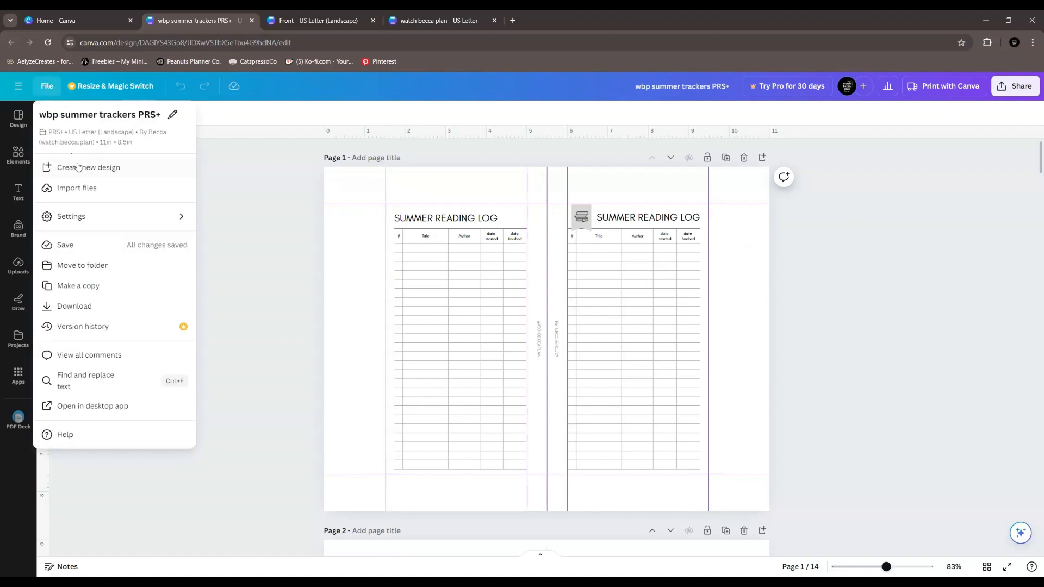
mouse_move(82, 216)
left_click(222, 223)
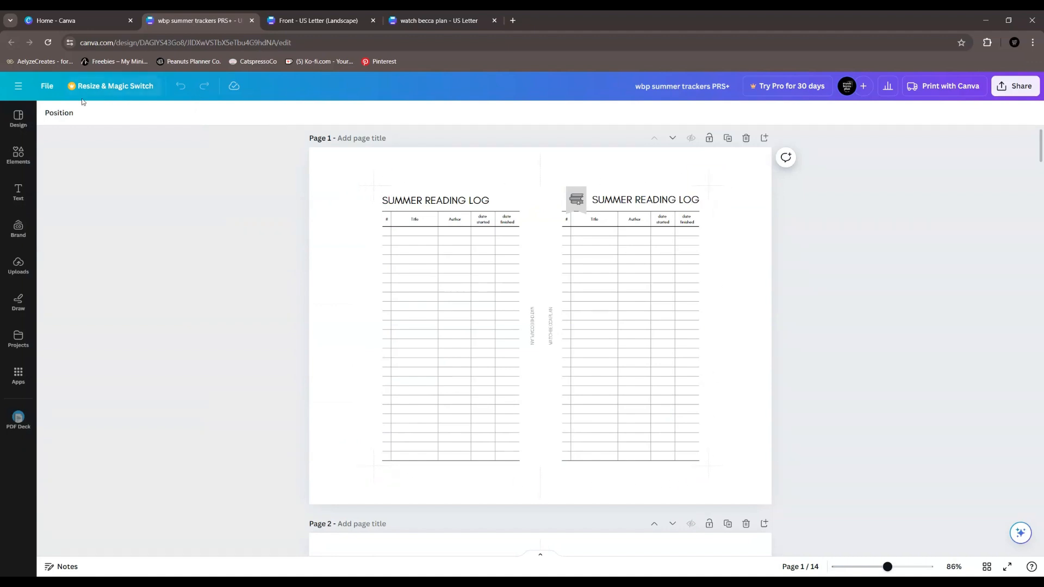
left_click(47, 86)
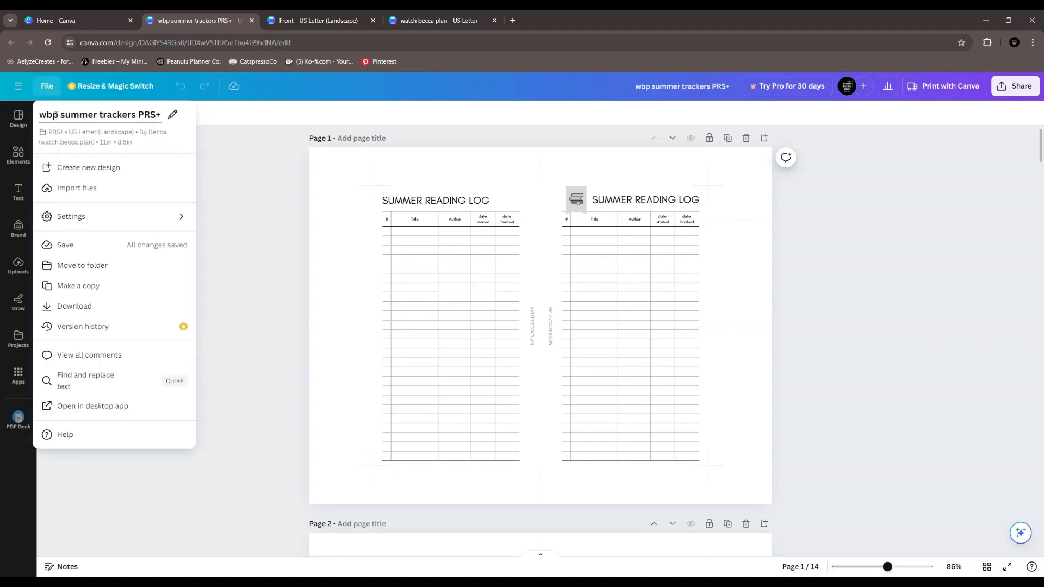
left_click(71, 217)
left_click(224, 223)
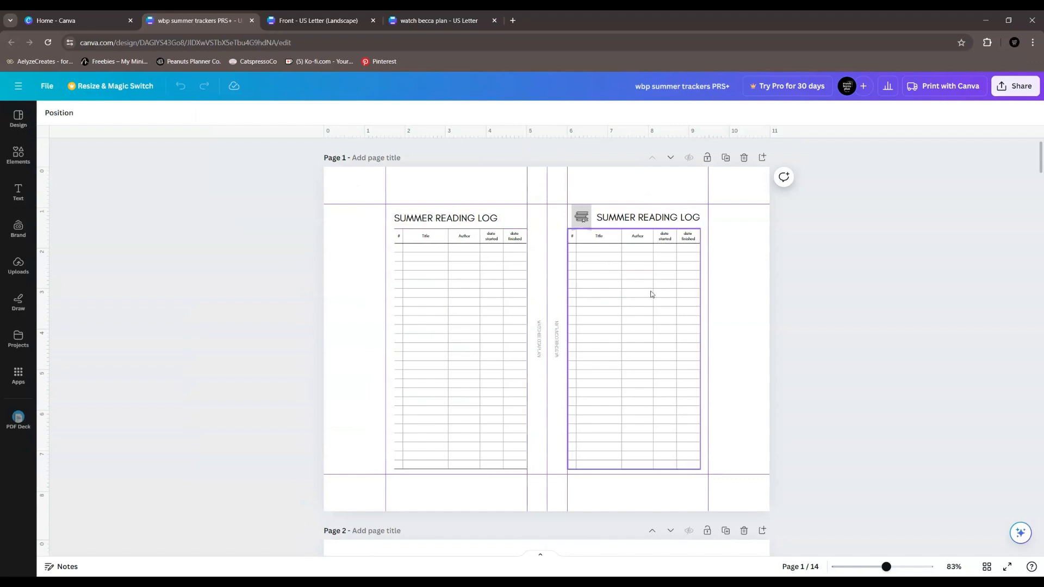
Examine how the summer tracker pages are laid out front and back between the guides, from the reading log to the packing list.
scroll(661, 332, "down", 4)
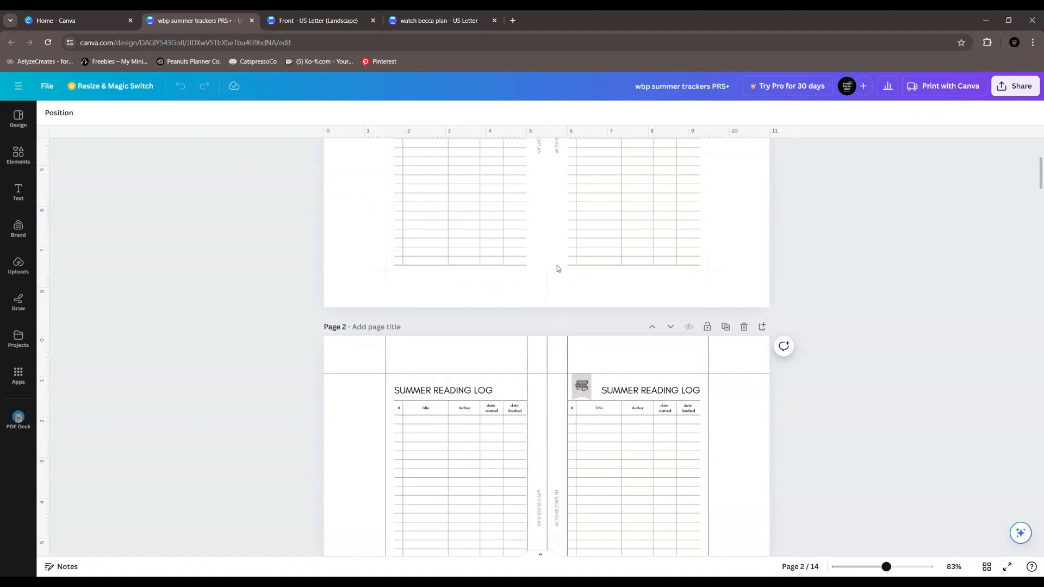
scroll(647, 272, "up", 3)
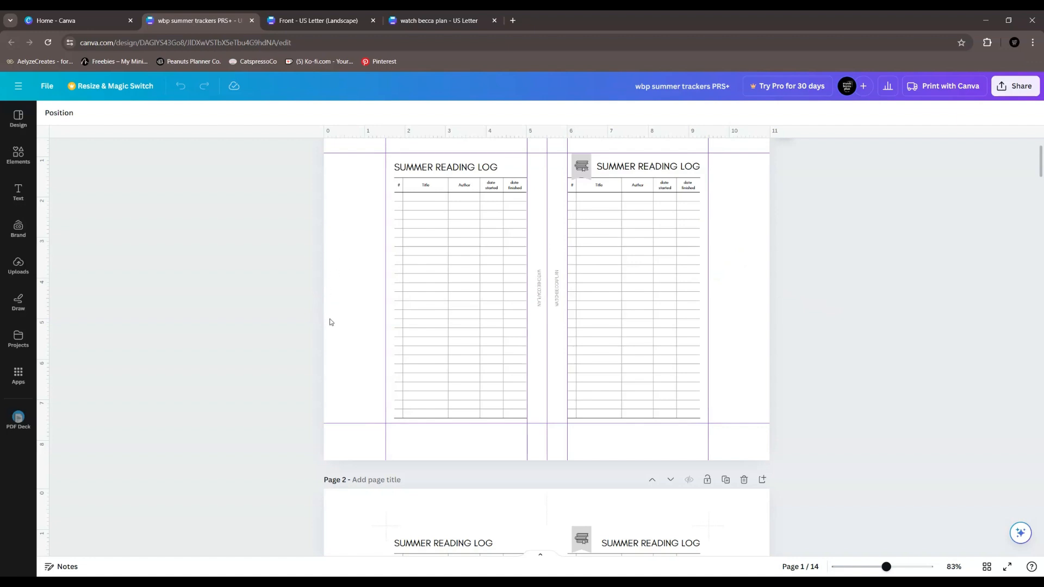
scroll(330, 322, "down", 4)
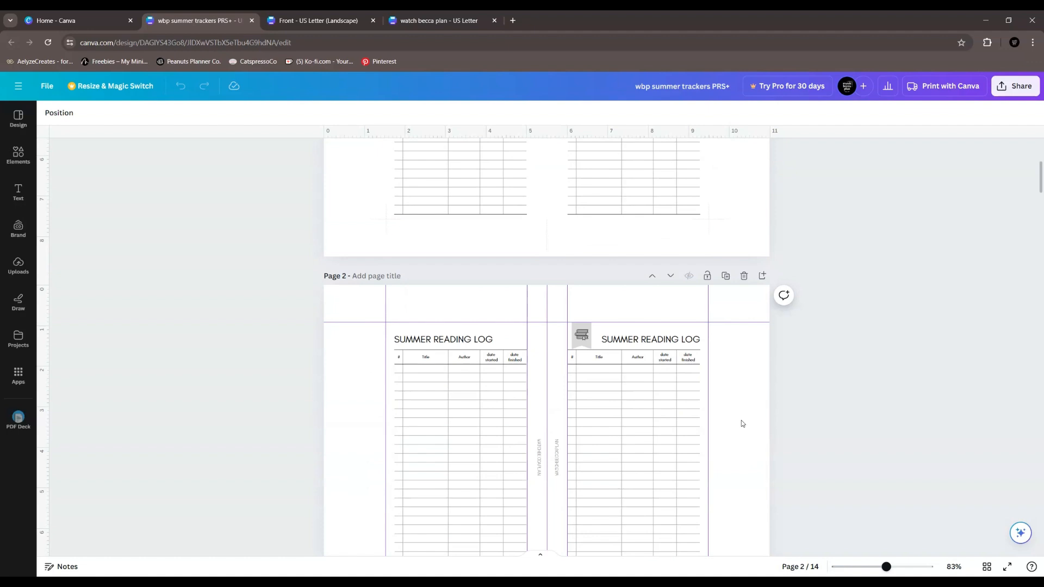
scroll(742, 424, "down", 4)
scroll(742, 423, "up", 4)
scroll(742, 423, "up", 5)
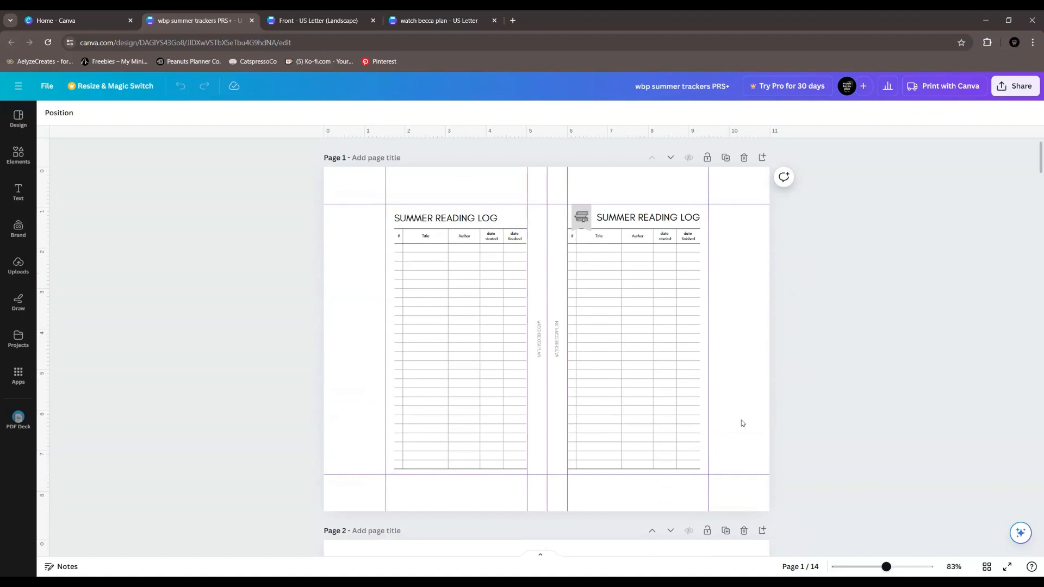
scroll(741, 423, "down", 8)
scroll(742, 423, "down", 5)
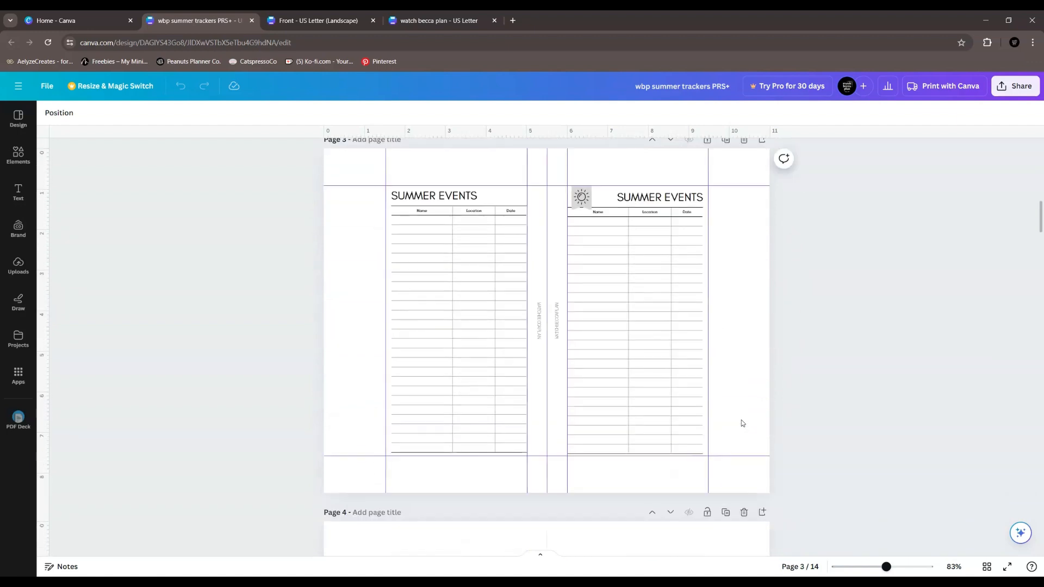
scroll(742, 423, "down", 1)
scroll(742, 423, "up", 2)
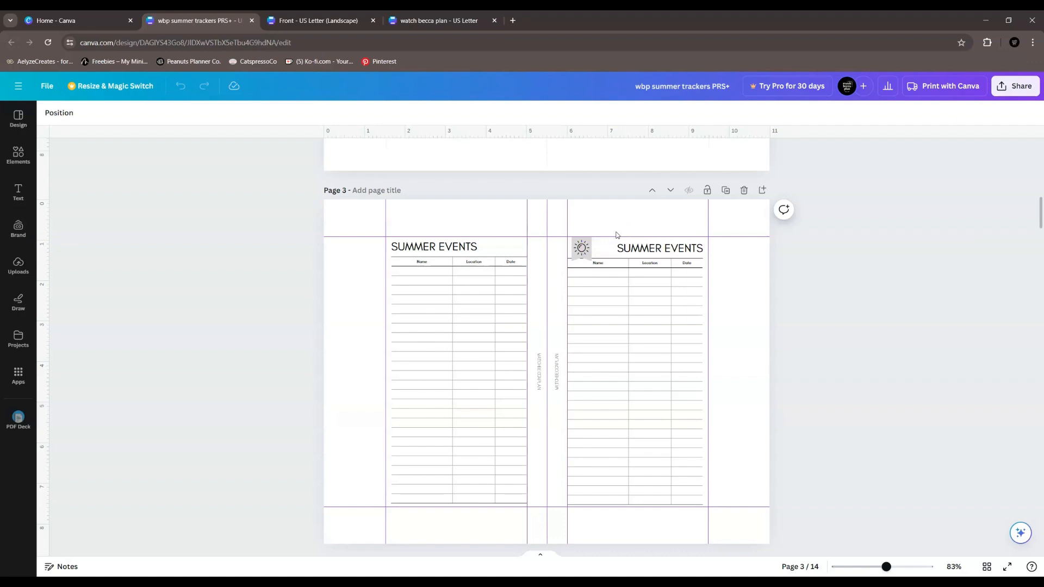
scroll(642, 332, "down", 2)
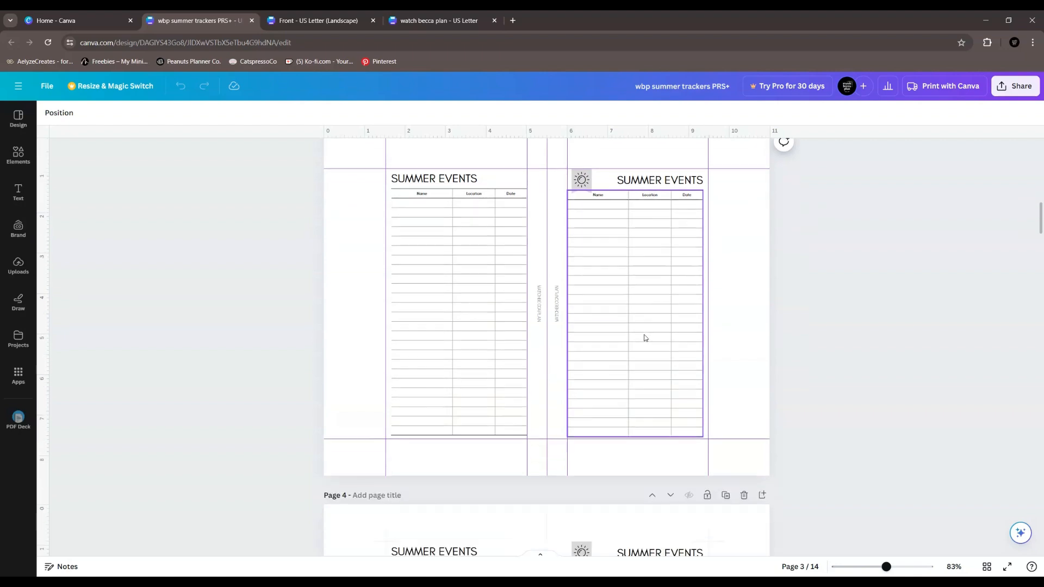
scroll(729, 409, "down", 15)
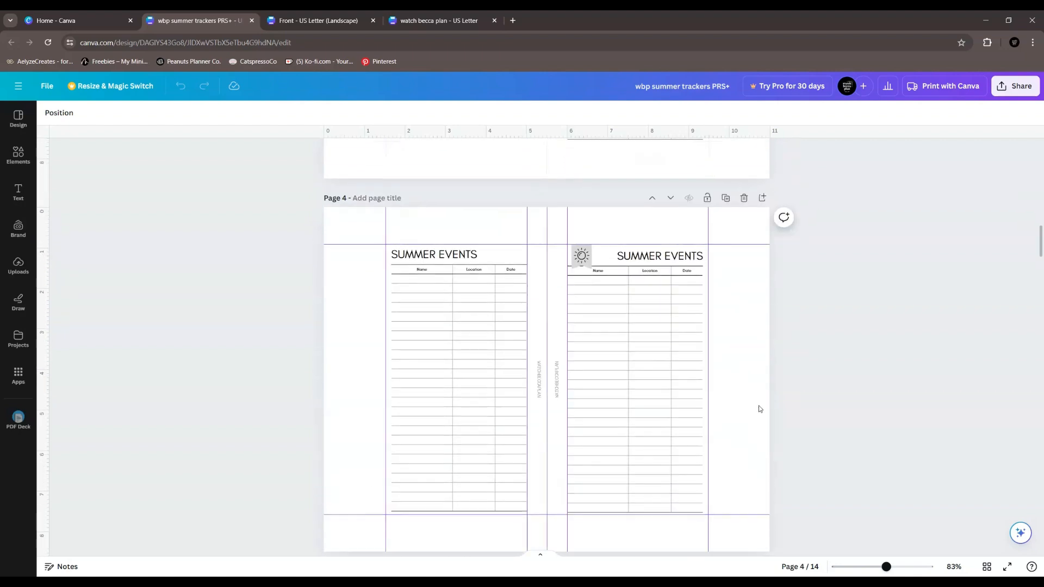
scroll(760, 410, "down", 20)
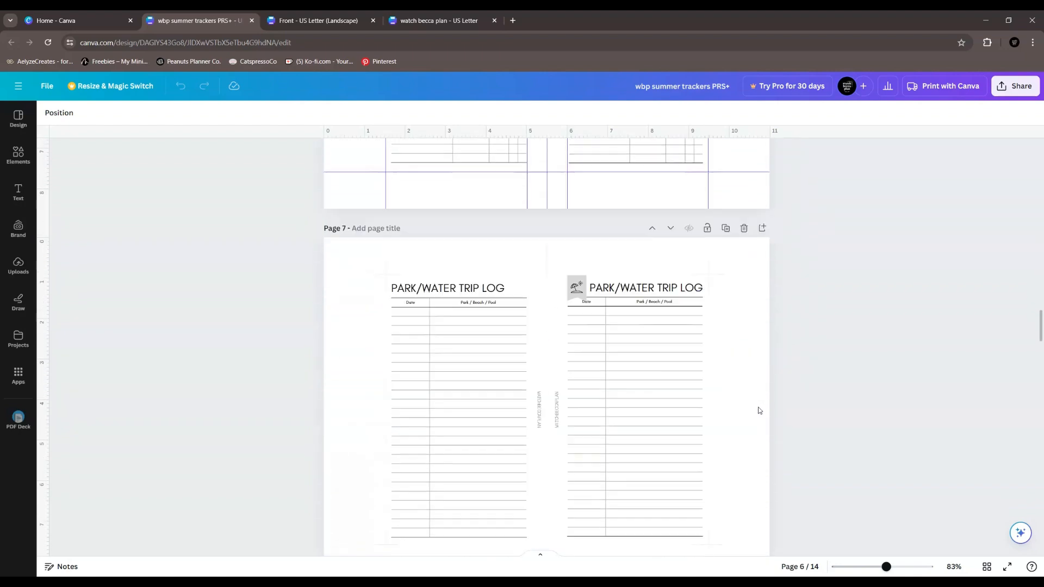
scroll(759, 410, "down", 6)
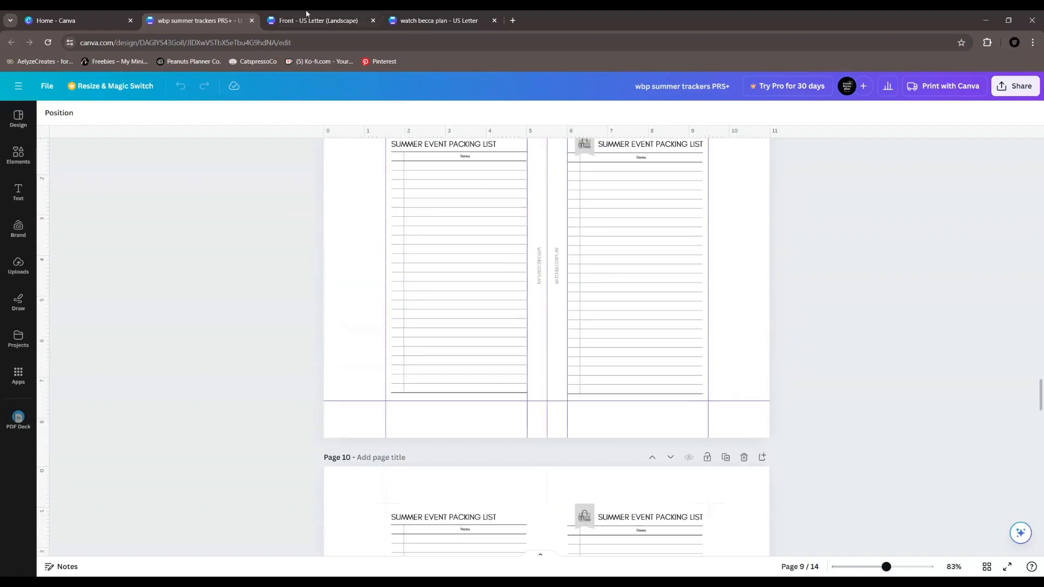
left_click(441, 21)
left_click(337, 20)
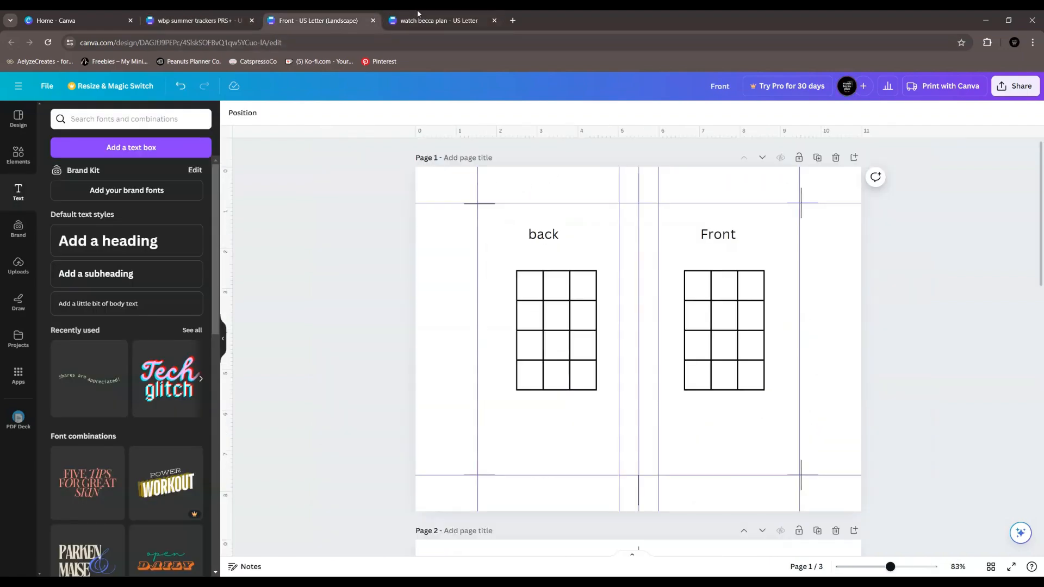
left_click(403, 21)
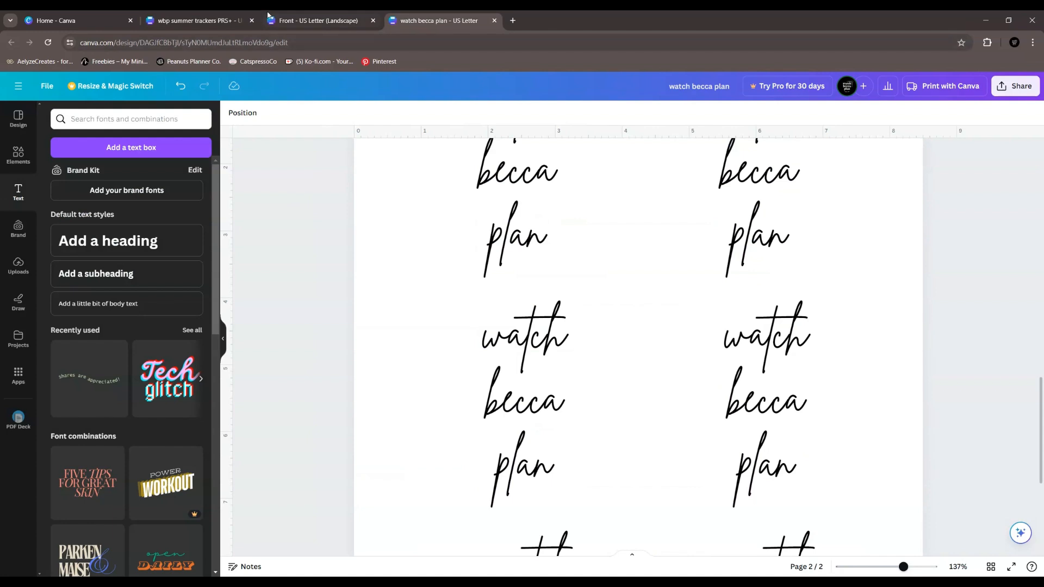
left_click(293, 16)
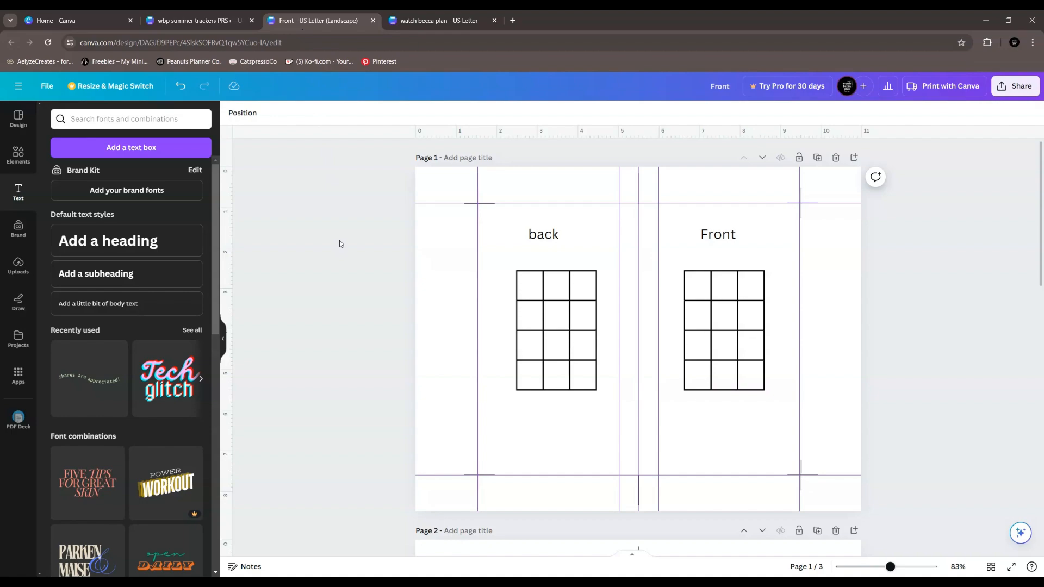
left_click(193, 20)
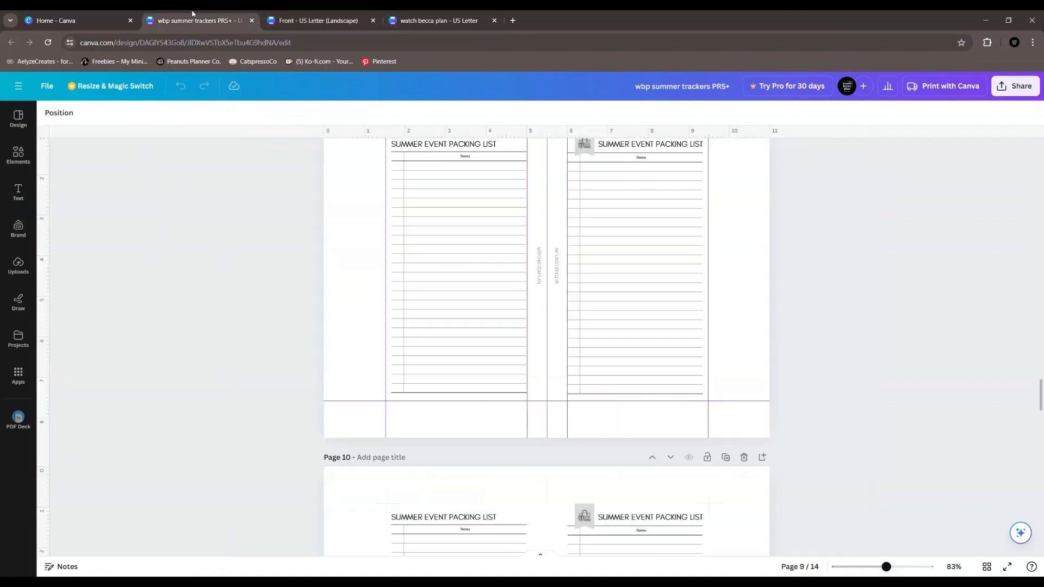
Create a new Worksheet (US Letter Portrait) design from the home page.
left_click(98, 17)
scroll(697, 234, "up", 15)
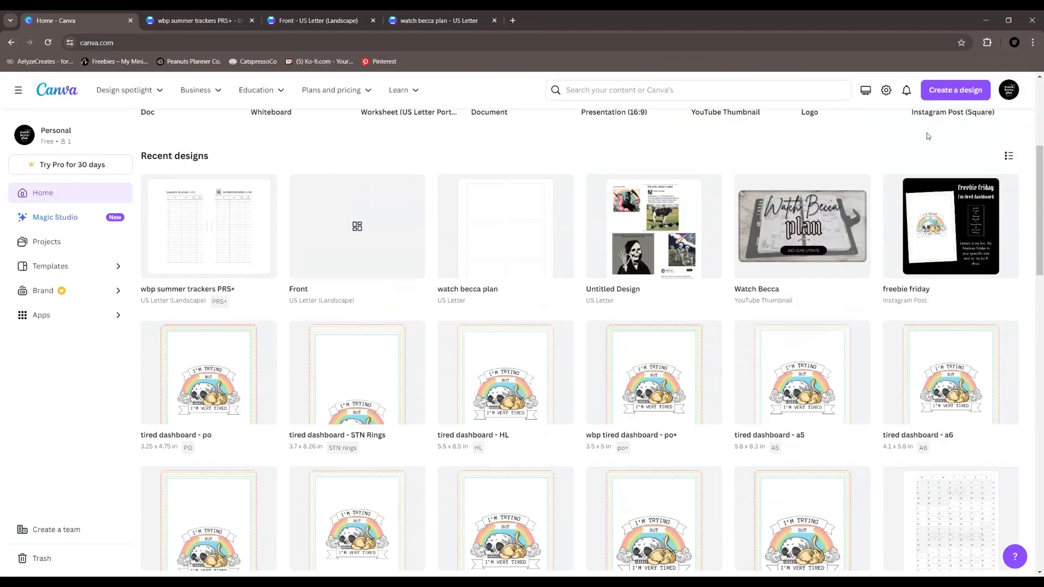
left_click(937, 88)
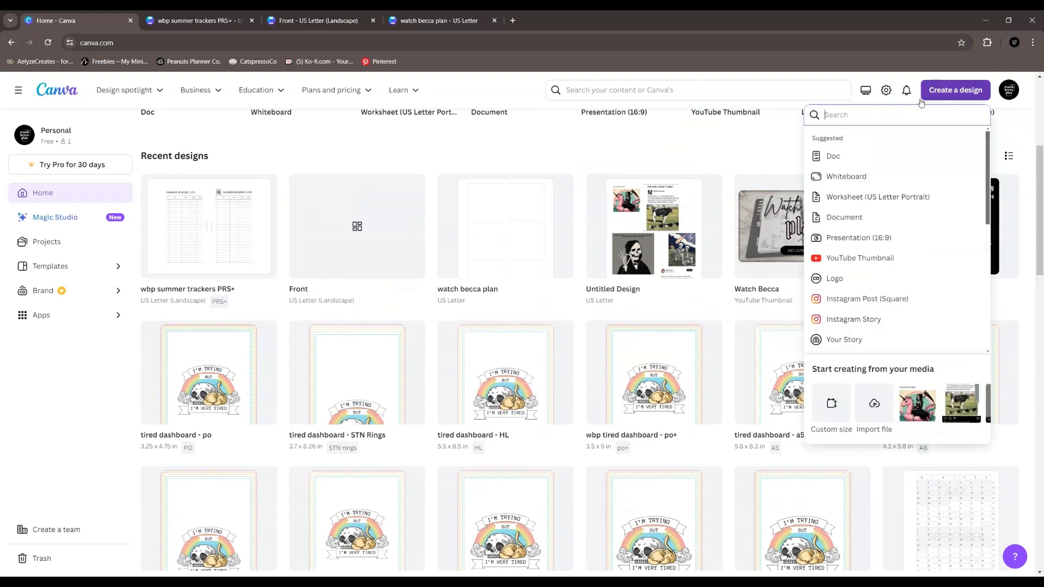
left_click(873, 199)
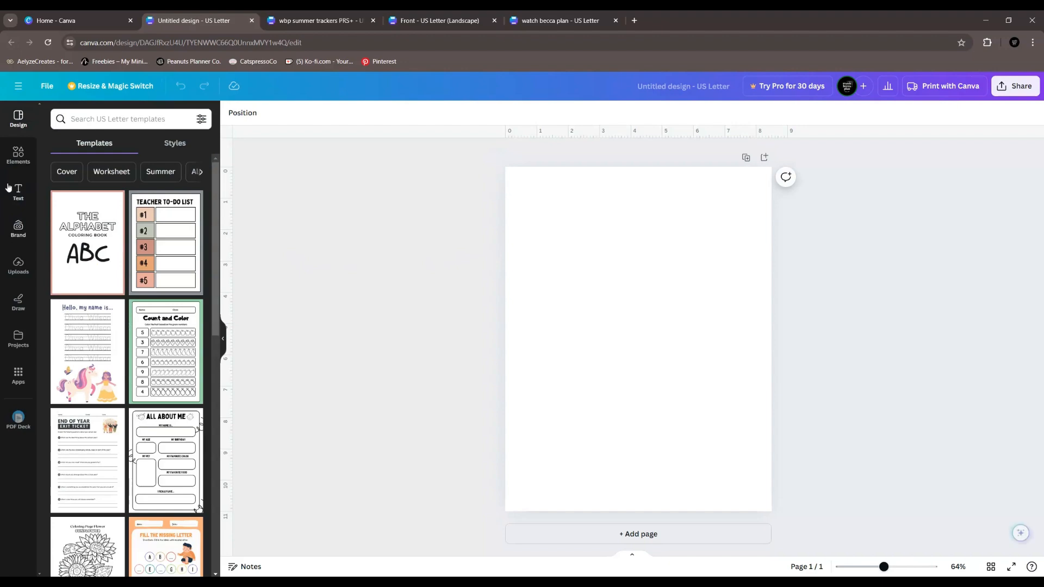
Browse the frame elements and view the full set of basic shape frames.
left_click(18, 155)
scroll(140, 309, "down", 8)
scroll(140, 309, "down", 3)
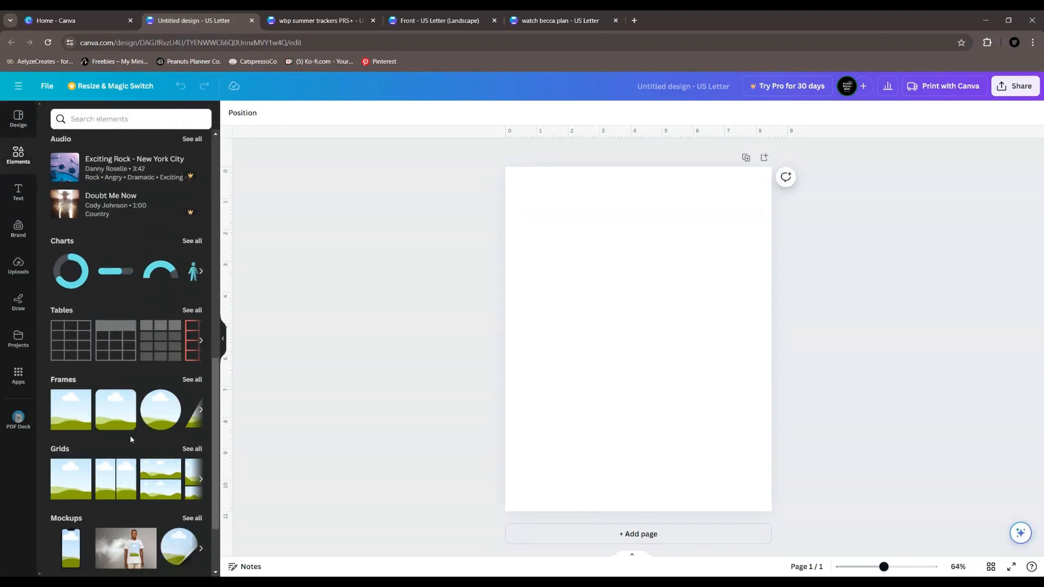
left_click(189, 382)
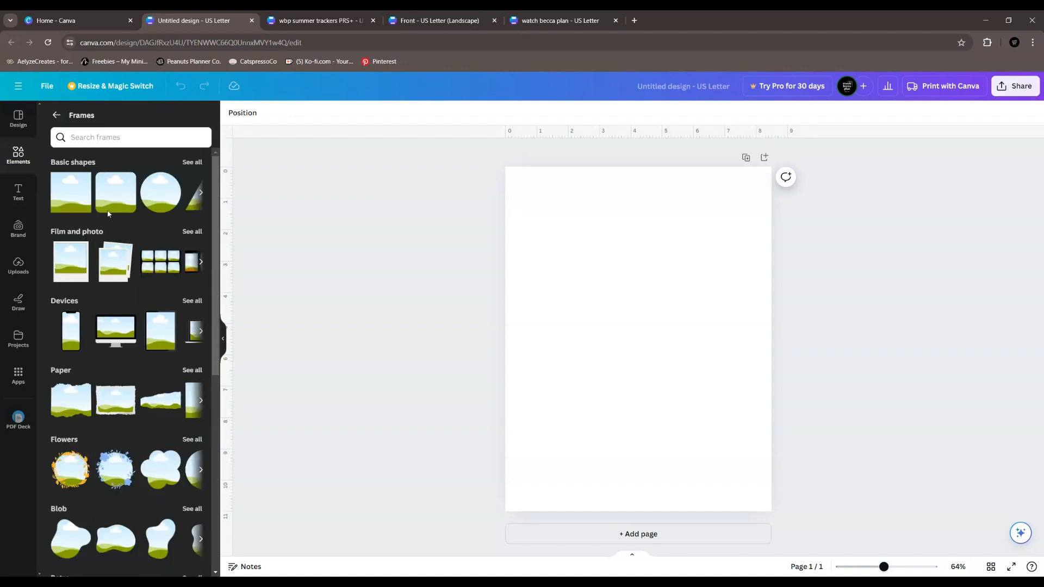
left_click(191, 162)
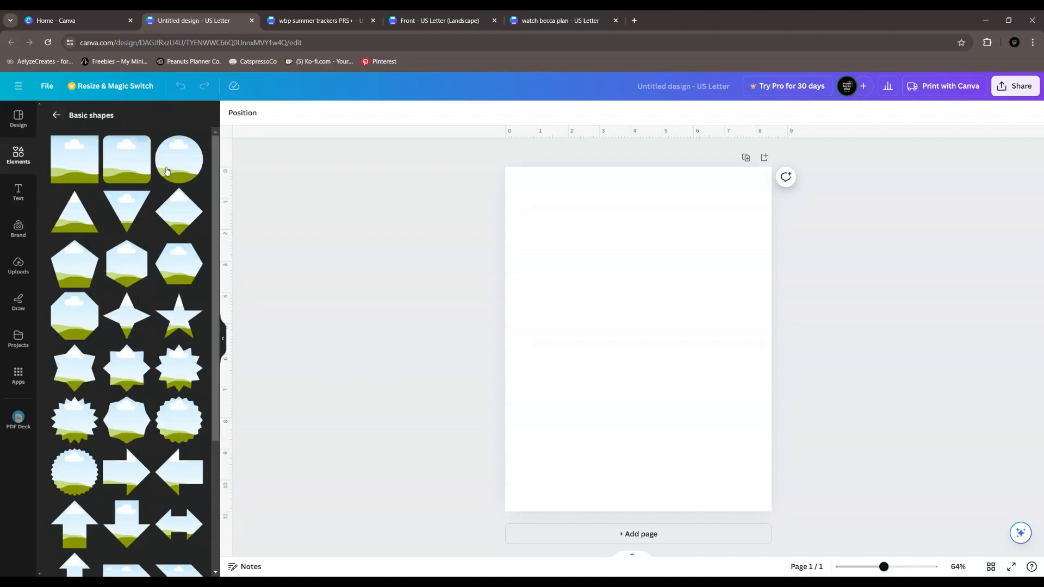
Place a letter A frame on the blank page and remove it again.
left_click(57, 116)
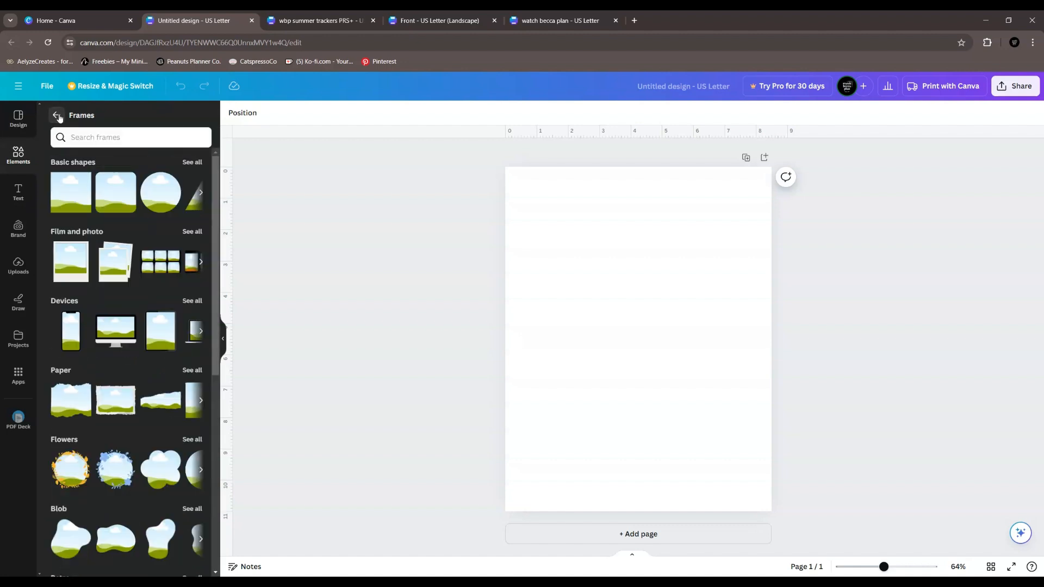
scroll(125, 388, "down", 5)
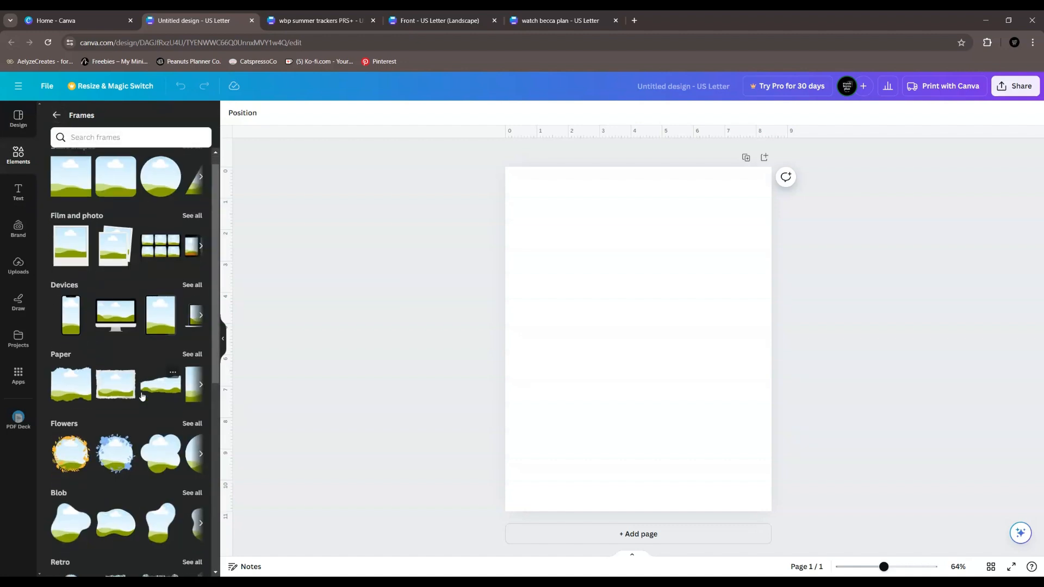
left_click(71, 385)
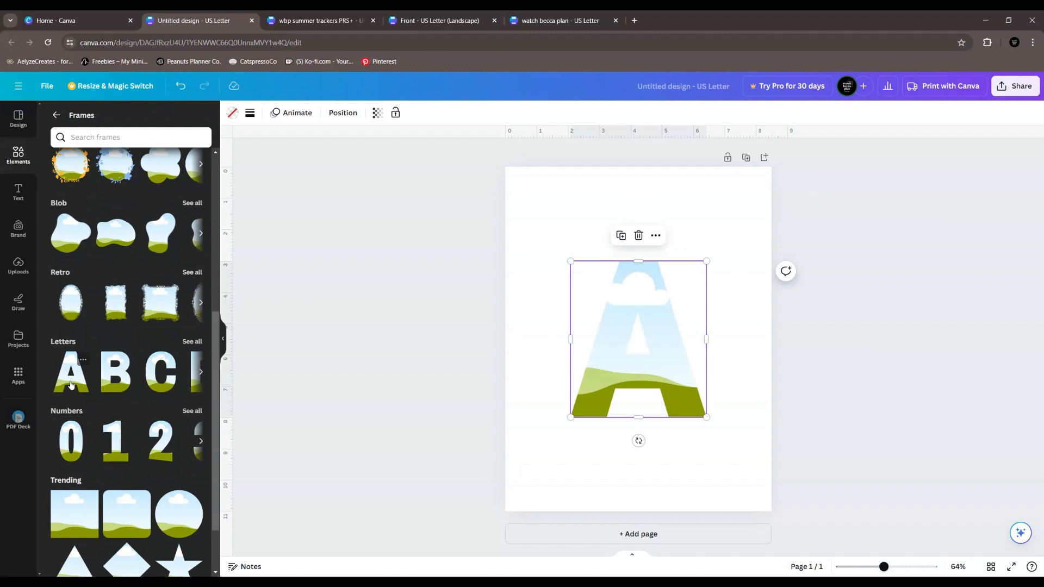
left_click_drag(601, 358, 185, 343)
Add W, B and P letter frames from the full set of letter frames to the blank page.
left_click(185, 341)
scroll(185, 344, "down", 3)
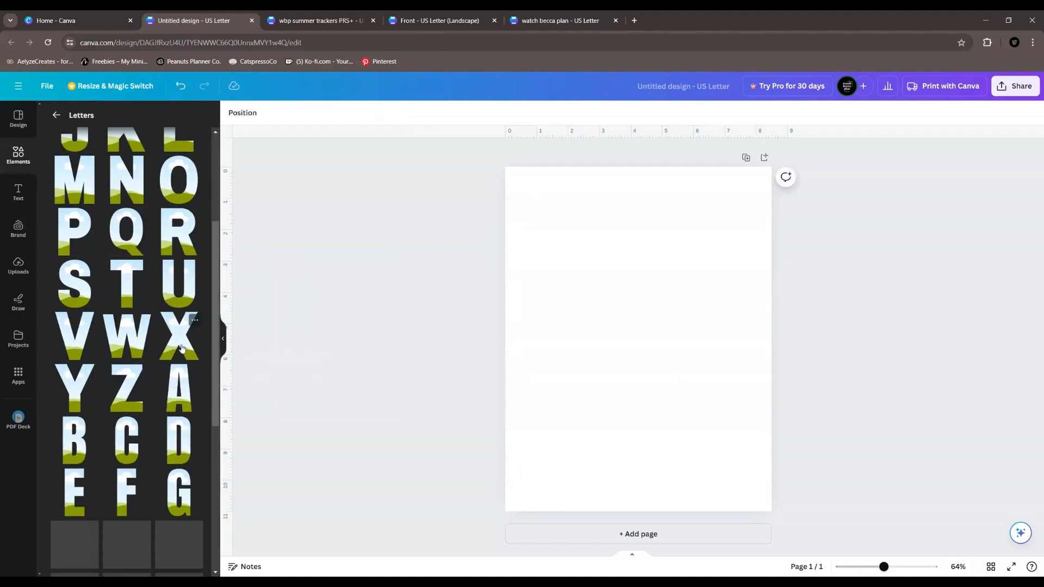
left_click(132, 329)
scroll(137, 343, "up", 3)
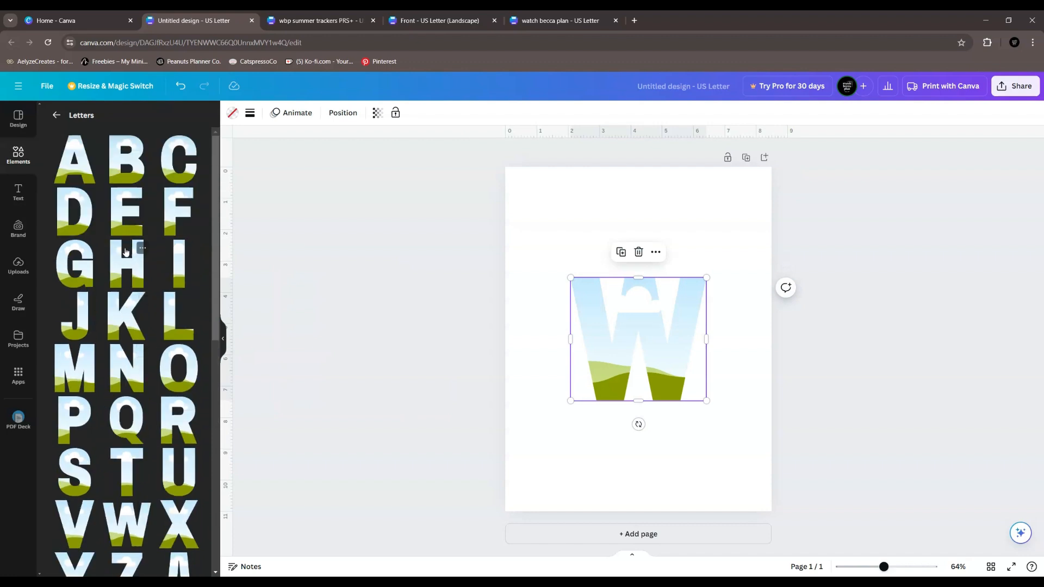
left_click(128, 159)
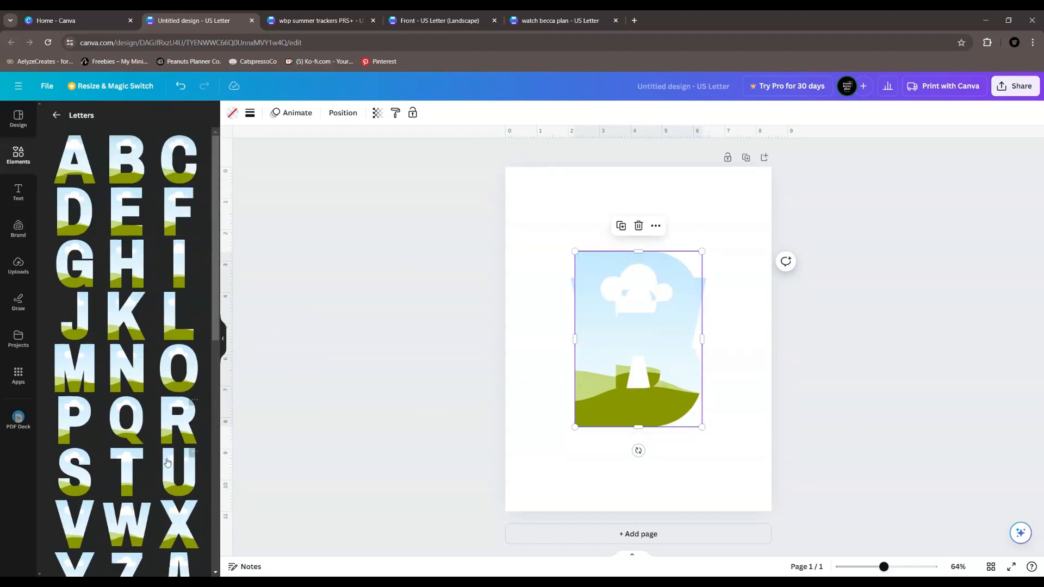
left_click(79, 426)
Arrange the letter frames side by side across the page in the order W, B, P.
left_click_drag(653, 320, 762, 322)
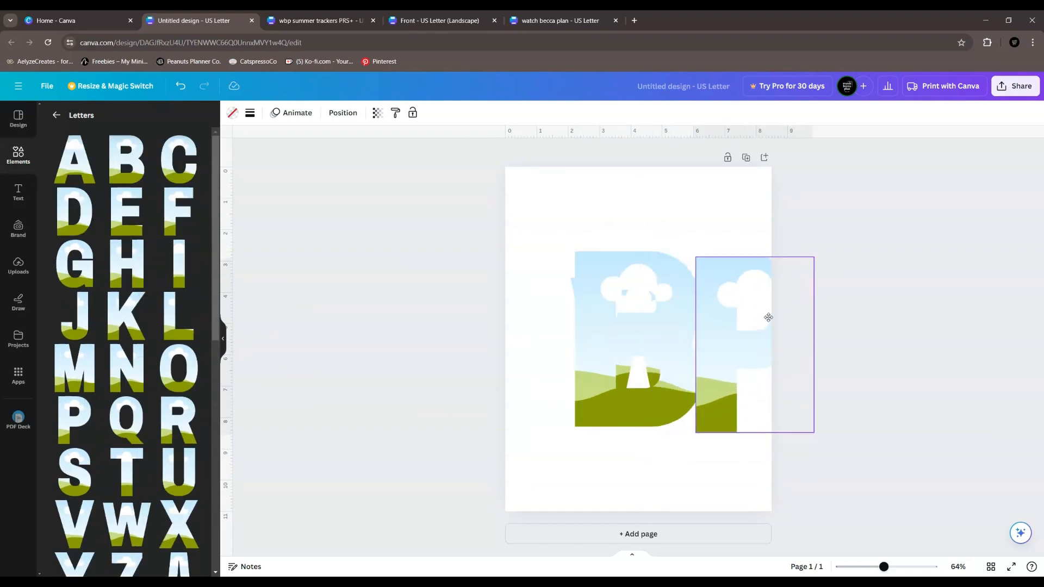
left_click_drag(618, 333, 581, 320)
left_click(601, 336)
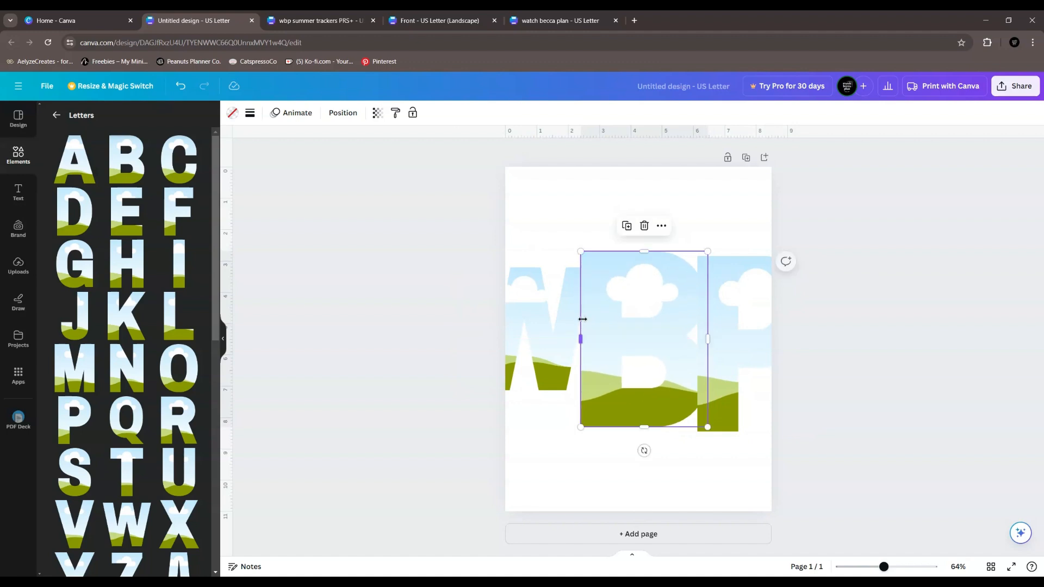
left_click(419, 357)
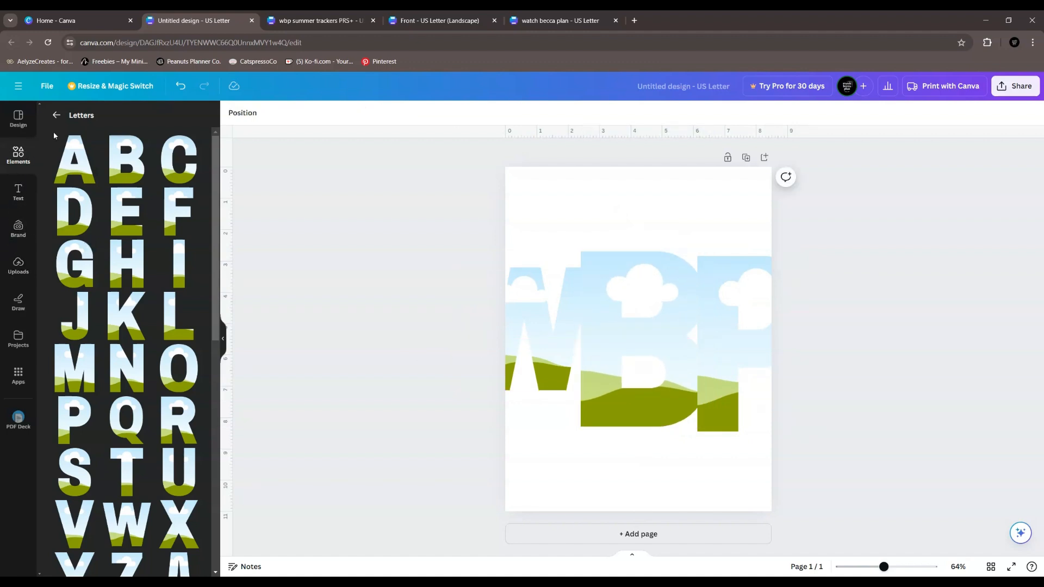
Fill the W, B and P frames with the recently used dark desk photo of a laptop and coffee cup.
left_click(56, 115)
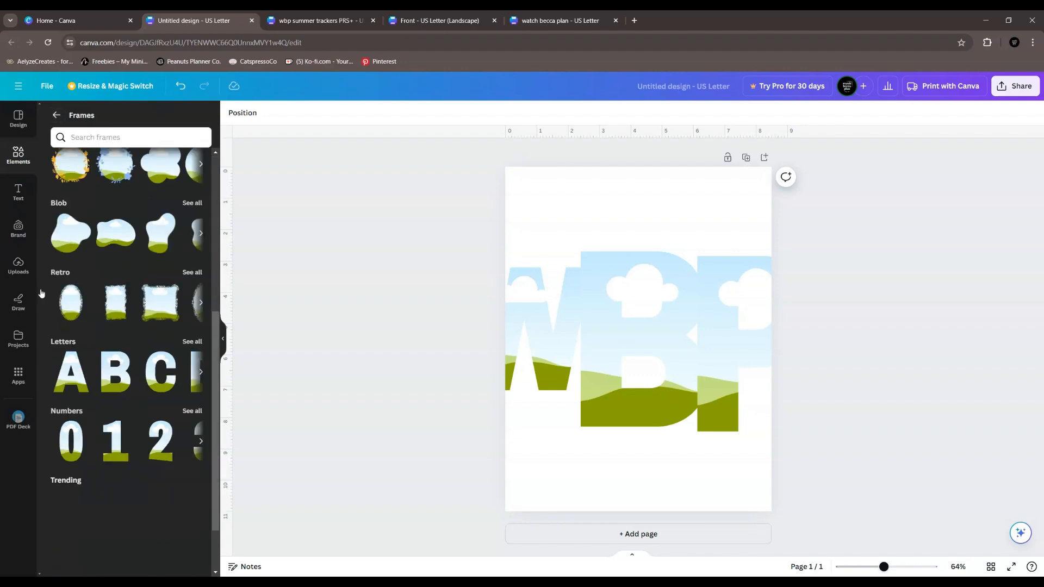
left_click(21, 158)
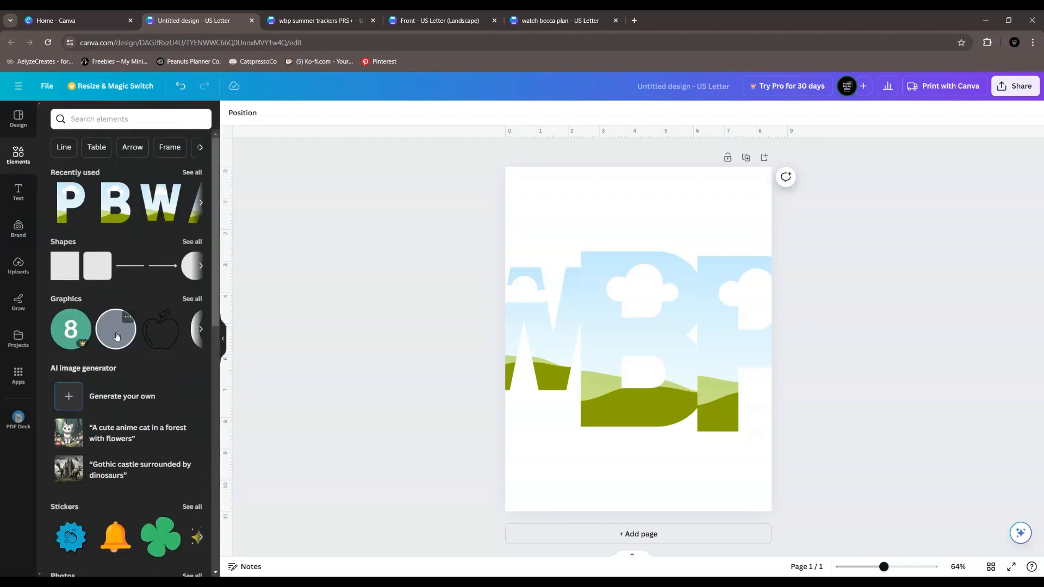
scroll(117, 326, "down", 5)
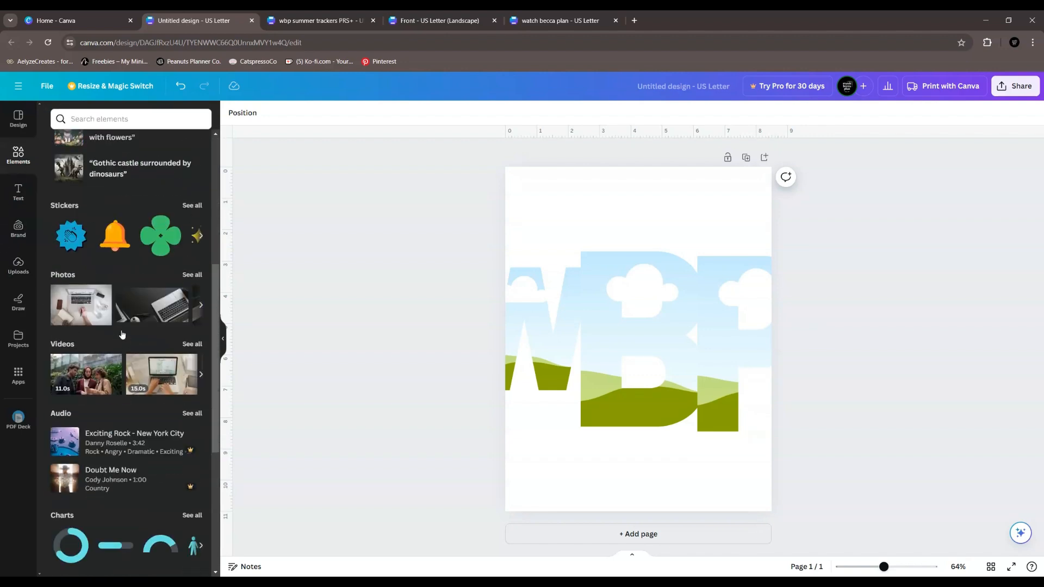
left_click(190, 271)
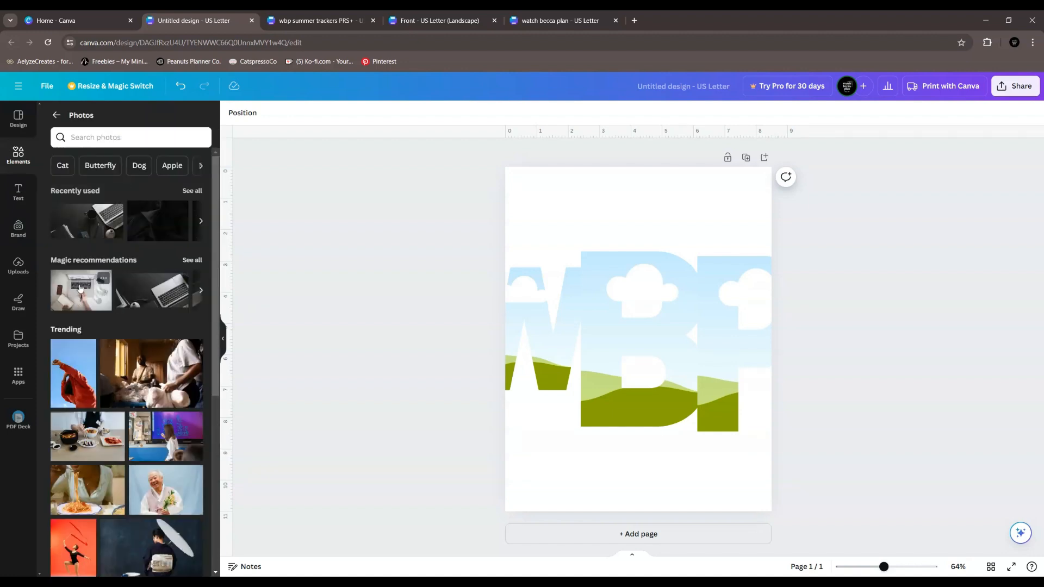
left_click_drag(95, 220, 523, 317)
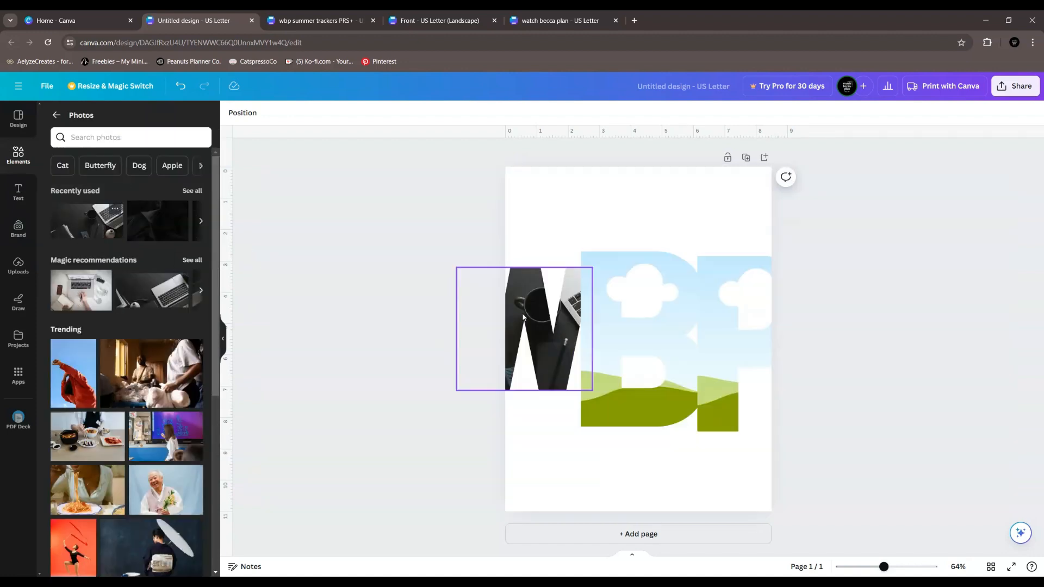
left_click_drag(95, 223, 602, 358)
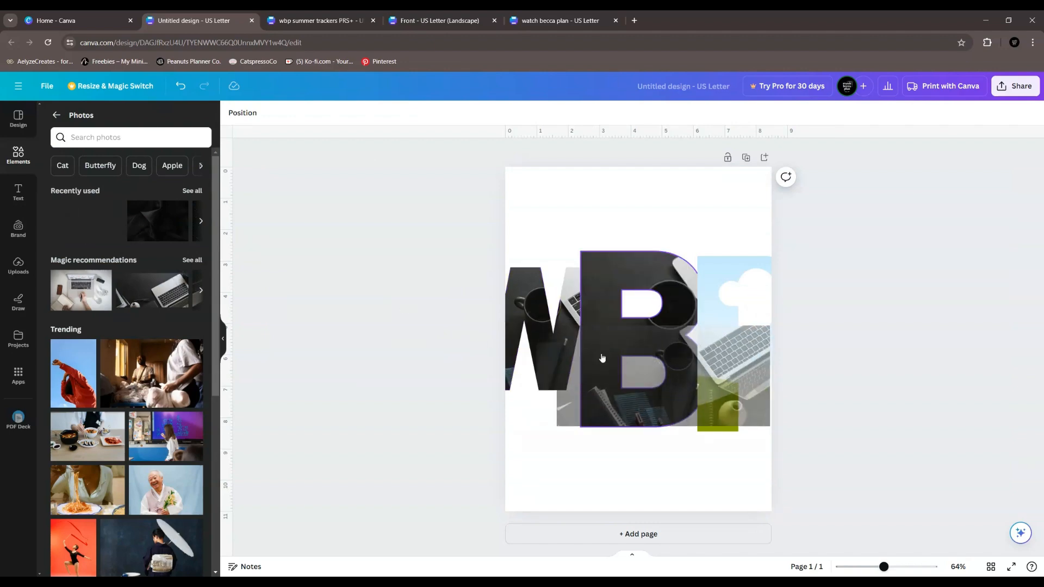
left_click_drag(95, 221, 733, 336)
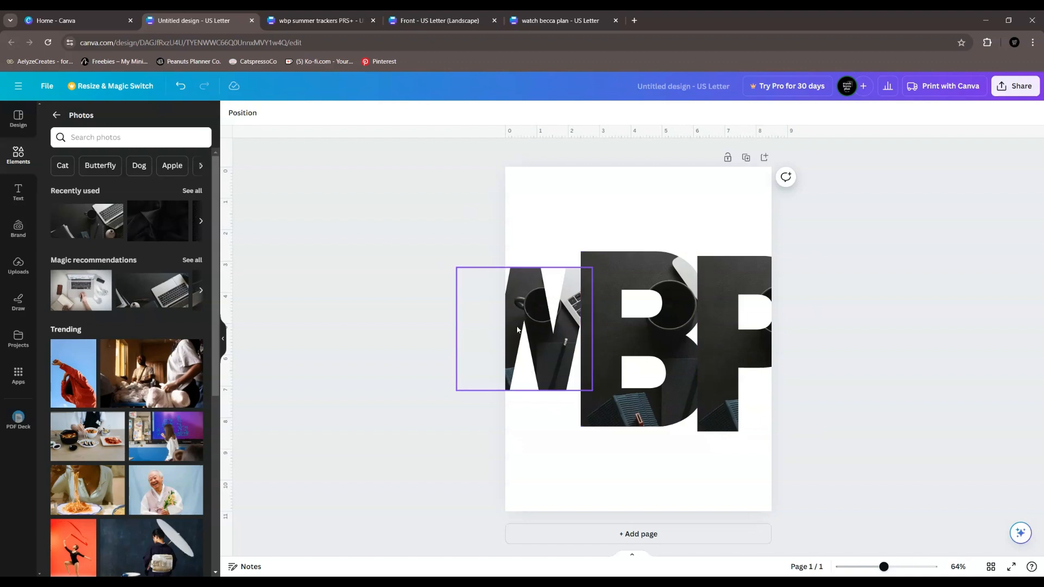
Delete the three photo-filled letter frames from the page.
left_click_drag(494, 325, 807, 323)
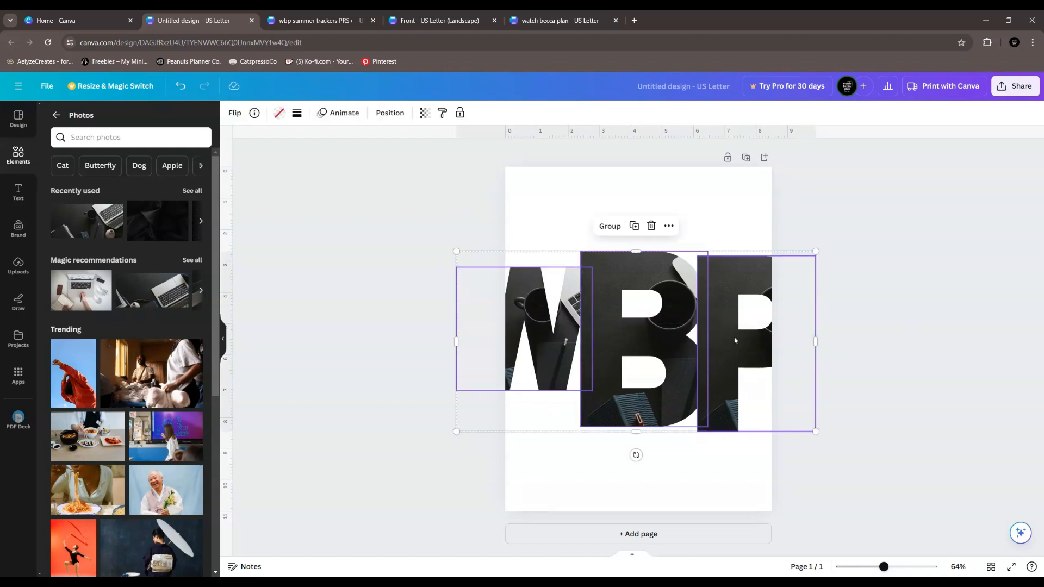
left_click_drag(735, 340, 403, 340)
key("Delete")
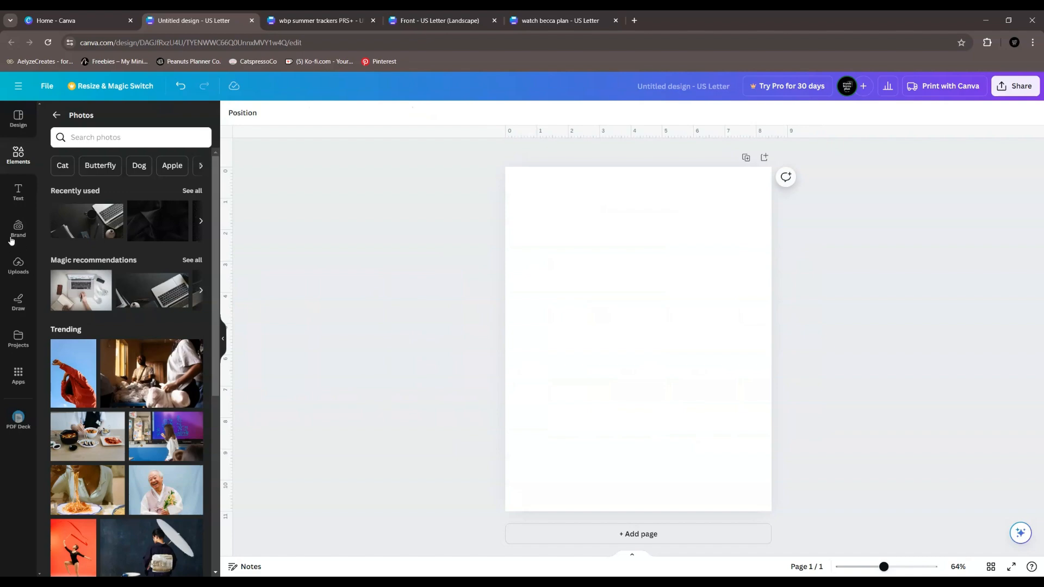
Add a square frame near the page's upper-left corner and resize it to a portrait cover shape, about 1.6 by 2 inches.
left_click(18, 155)
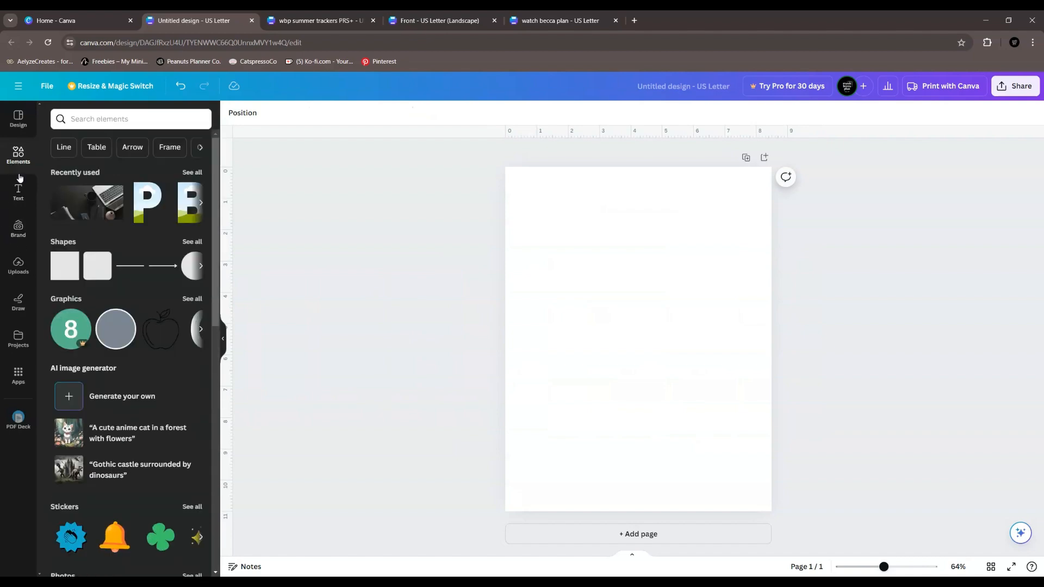
scroll(168, 415, "down", 5)
scroll(168, 415, "down", 6)
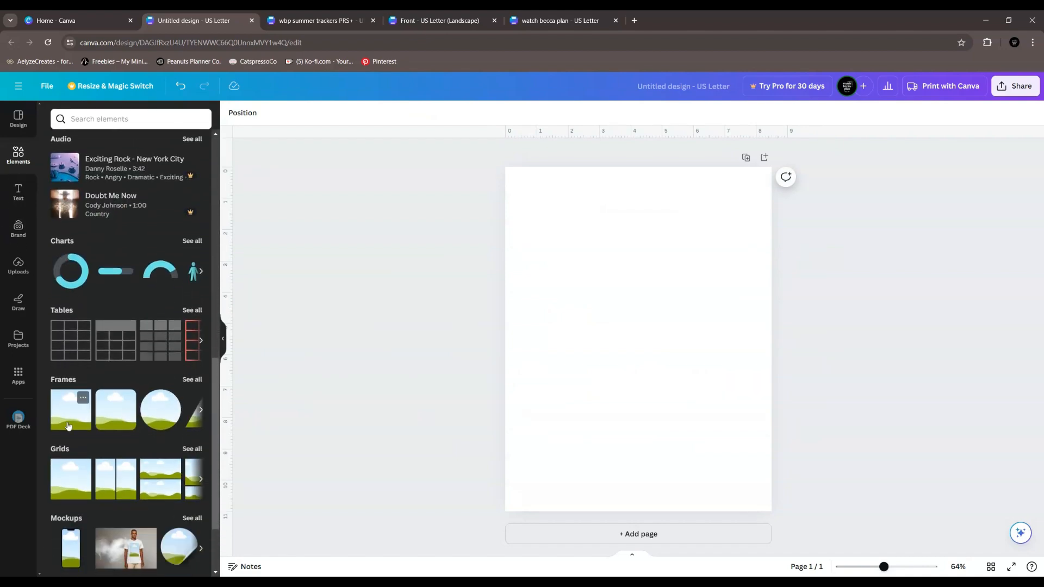
left_click(81, 402)
left_click_drag(666, 363, 628, 282)
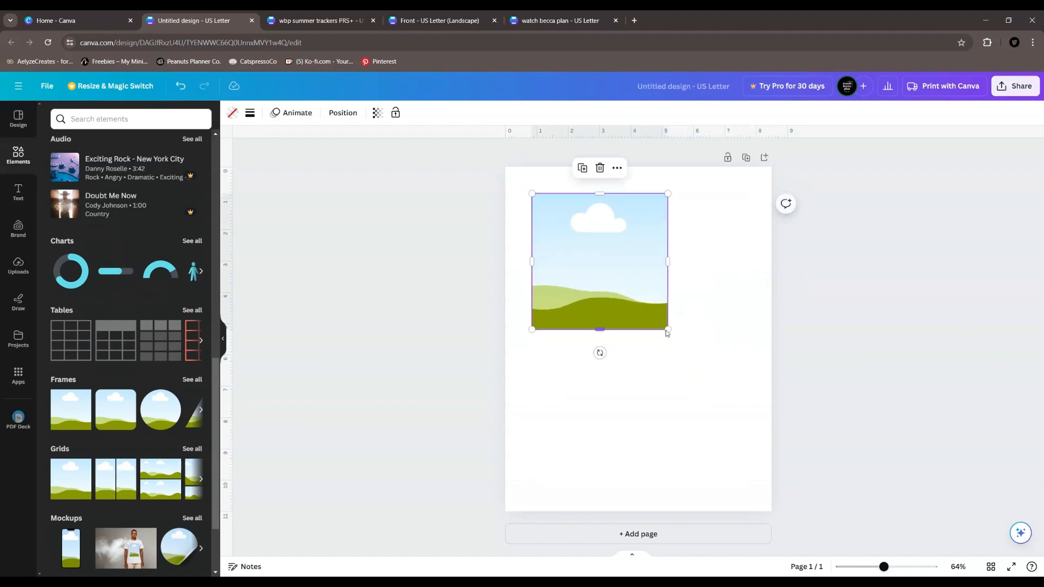
left_click_drag(668, 329, 555, 256)
left_click(558, 268)
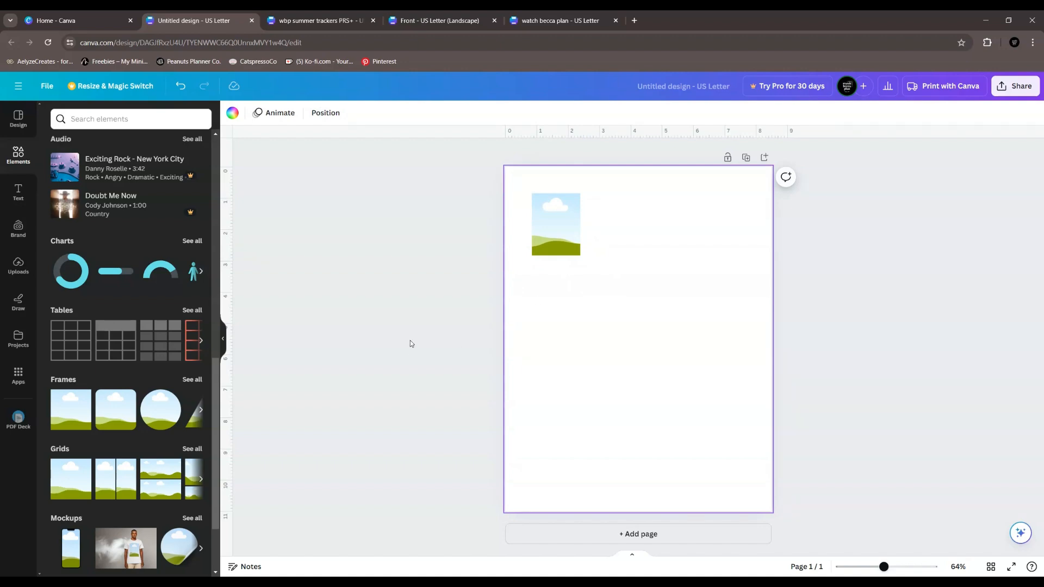
Fill the small frame with the uploaded skull book cover and replace it with the purple Pick Violet cover.
left_click(18, 265)
scroll(141, 321, "down", 10)
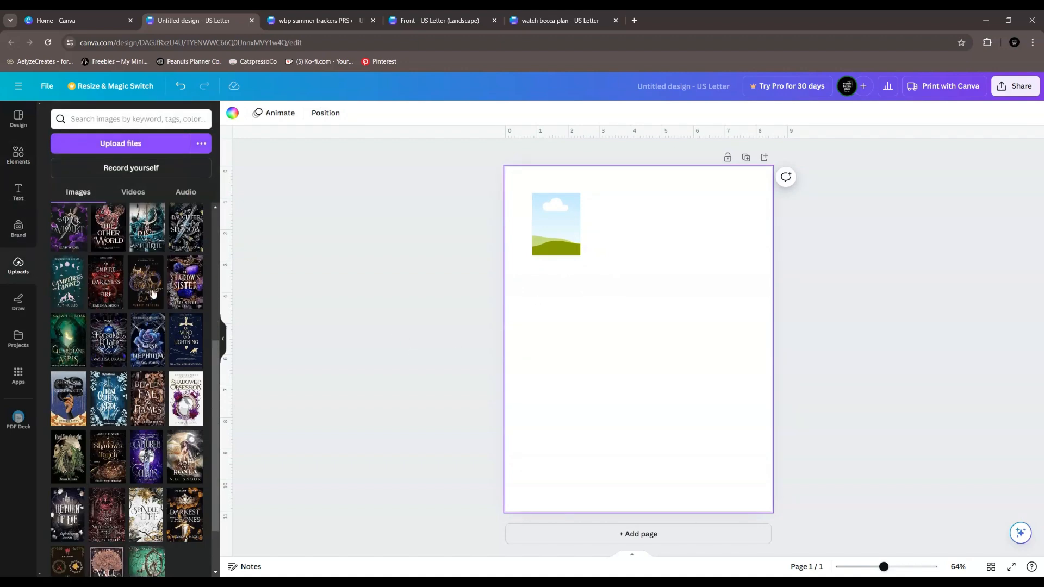
left_click_drag(149, 290, 551, 230)
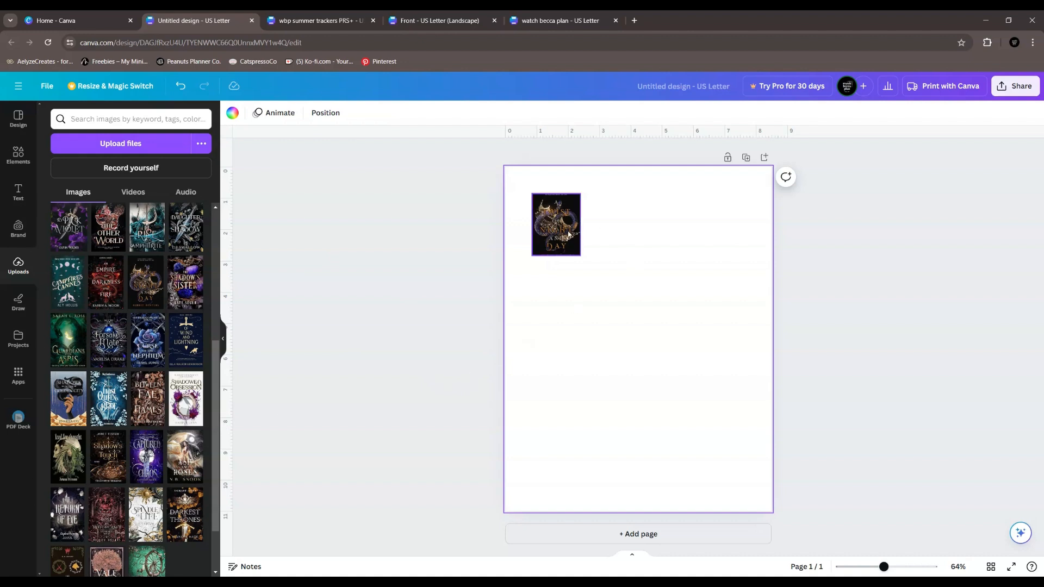
left_click_drag(76, 234, 575, 227)
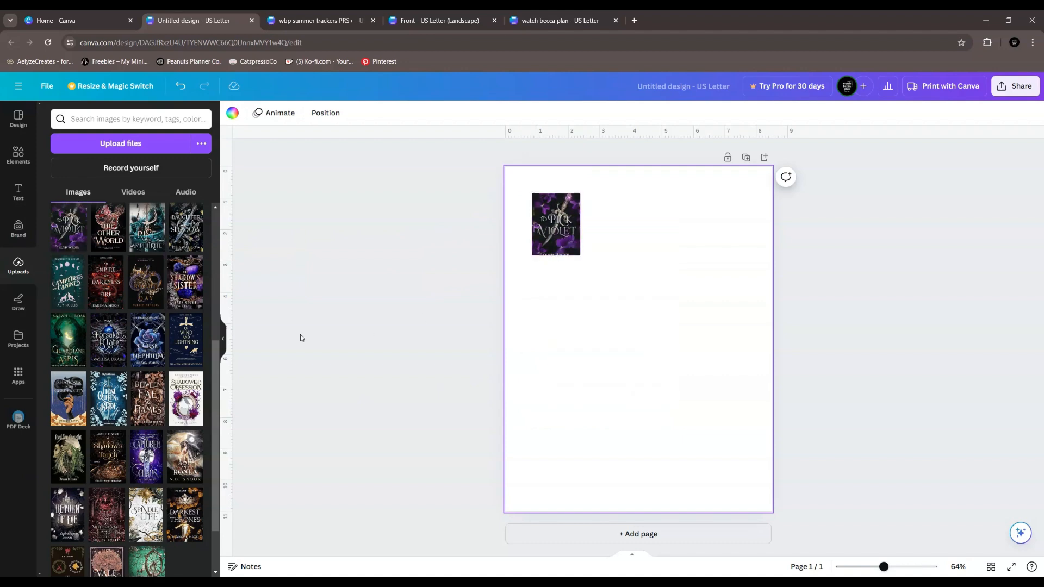
Add the phone frame from the Devices frames to the page.
left_click(18, 155)
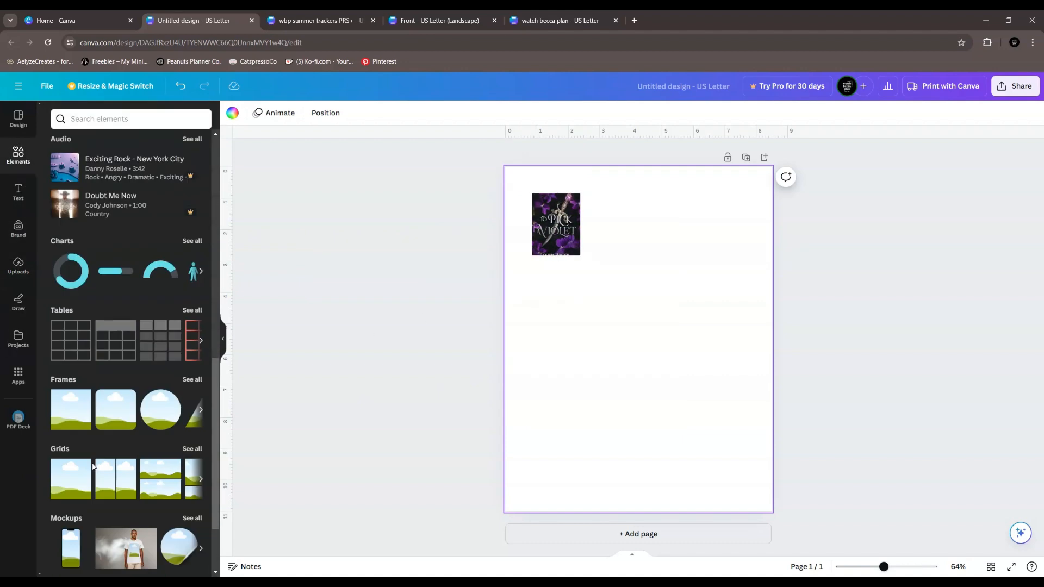
left_click(190, 379)
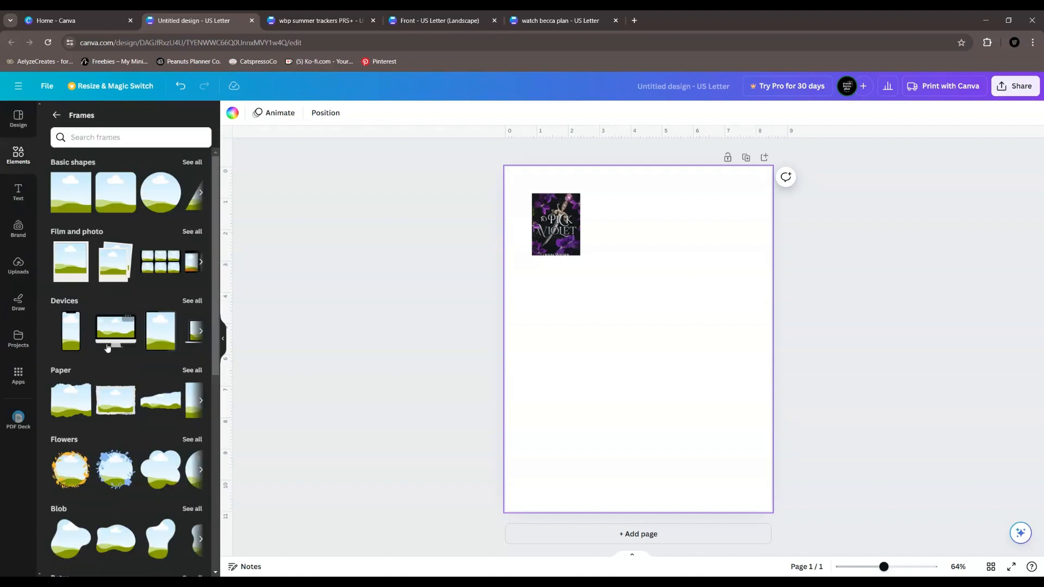
left_click(69, 333)
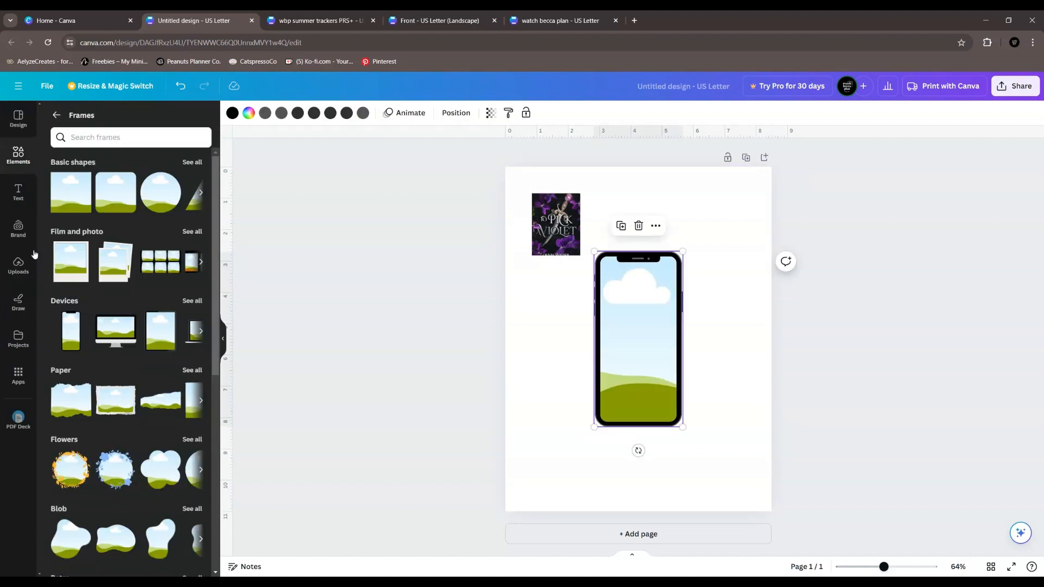
Fill the phone frame with the uploaded Between Fae & Flames cover, and delete both filled frames from the page.
left_click(23, 196)
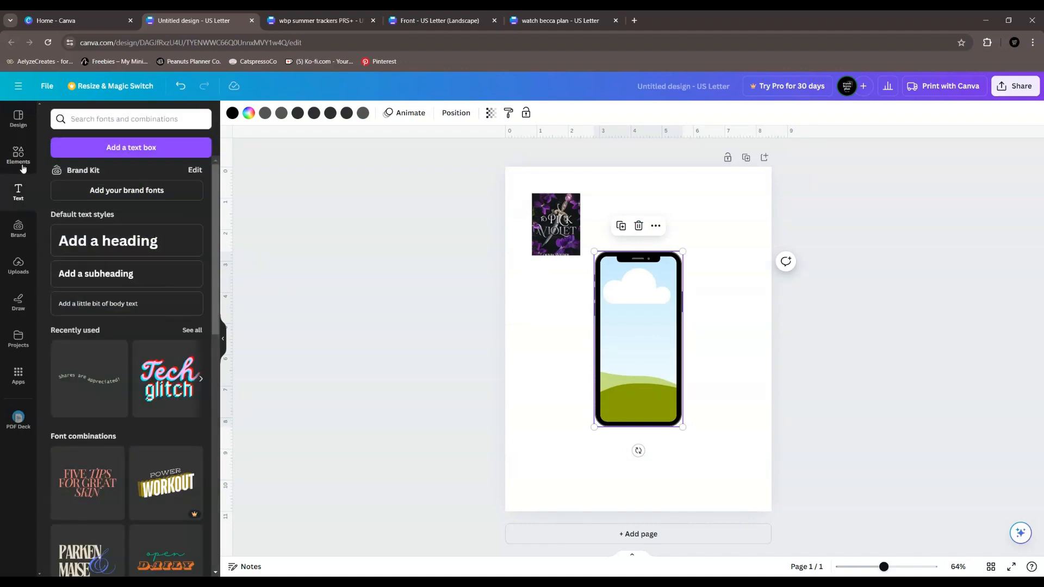
left_click(18, 265)
left_click_drag(150, 409, 639, 348)
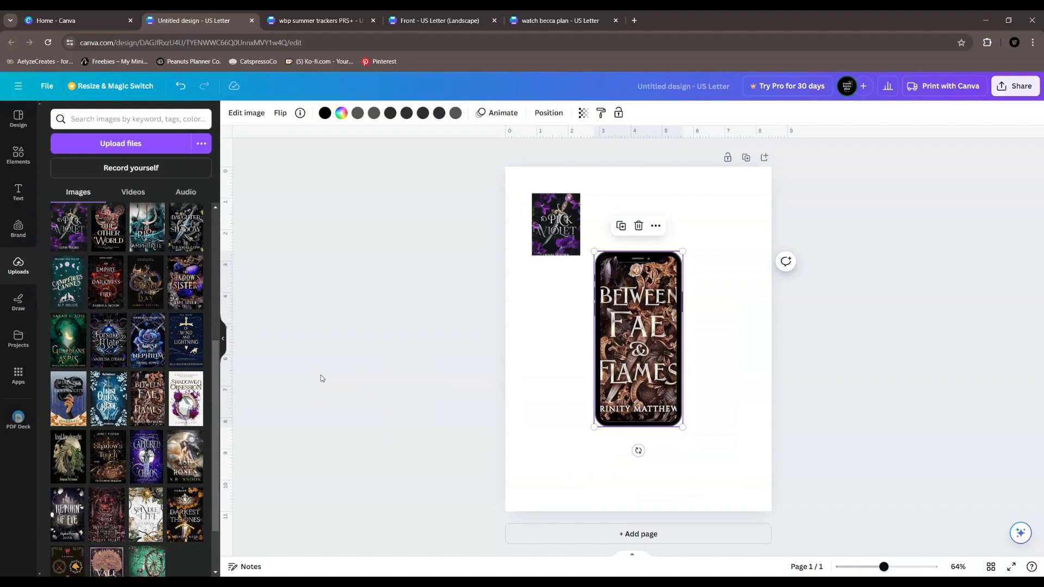
left_click(327, 376)
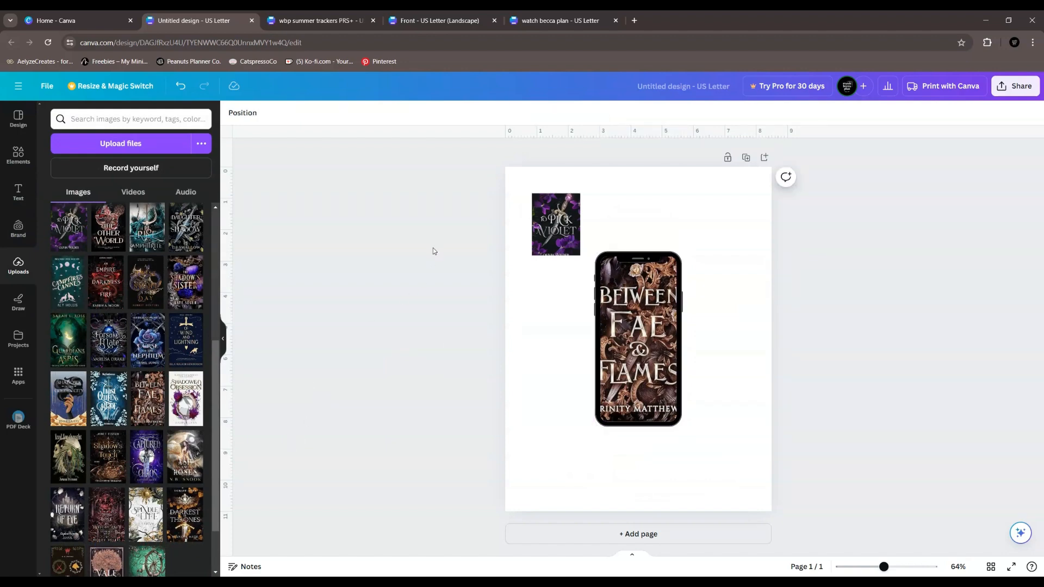
left_click_drag(497, 243, 383, 348)
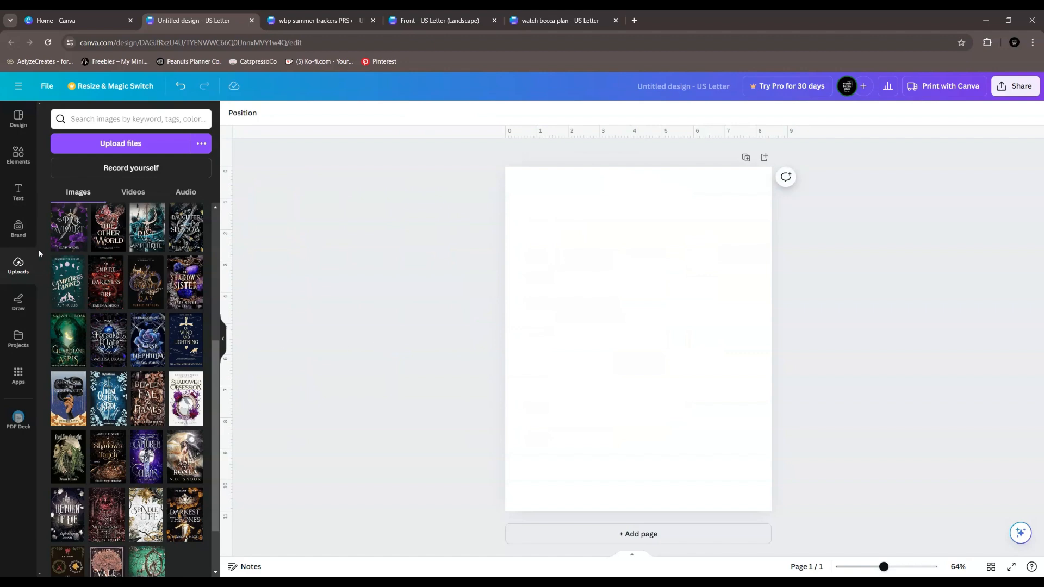
Browse the remaining frame categories and the Trending frames, including device, paper, brush-stroke, shape and letter styles.
left_click(18, 155)
scroll(123, 442, "down", 4)
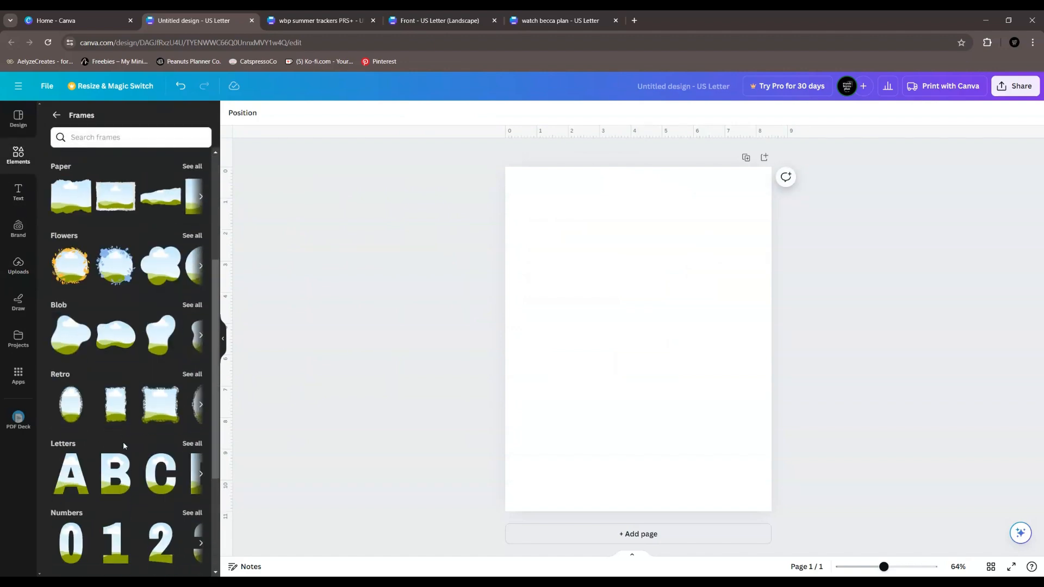
scroll(123, 441, "down", 8)
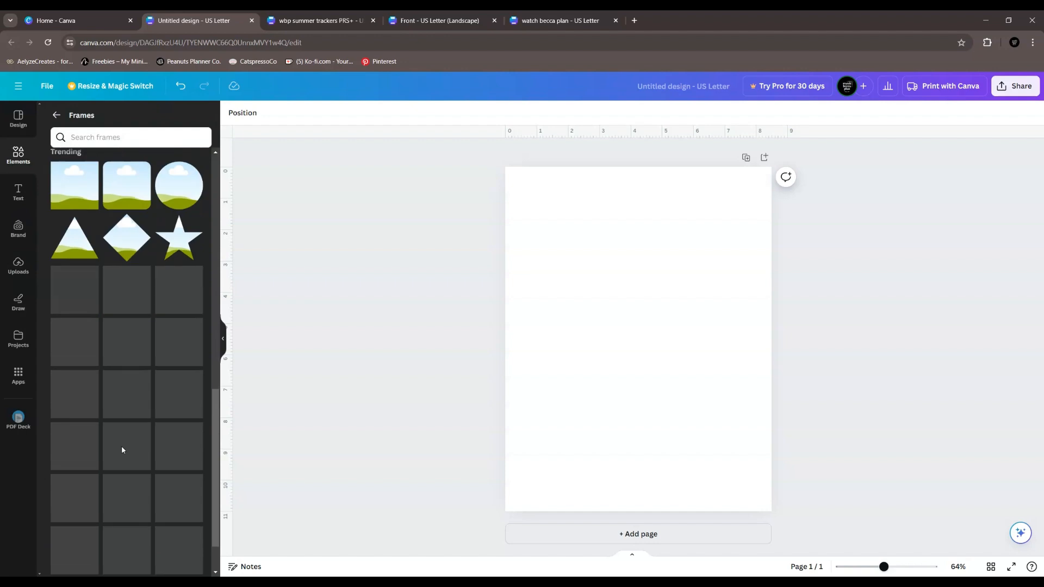
scroll(122, 449, "down", 6)
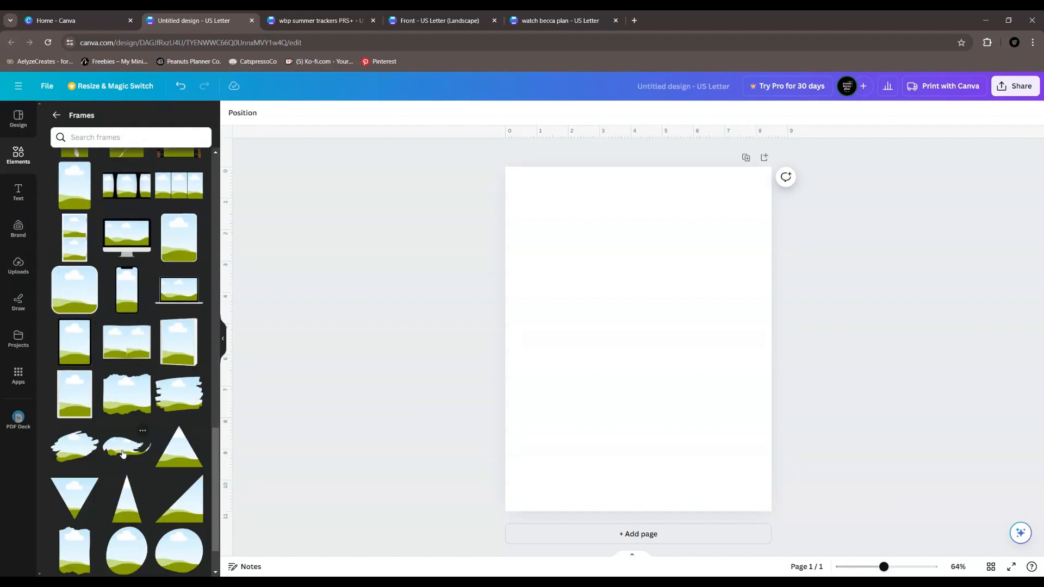
scroll(157, 454, "down", 7)
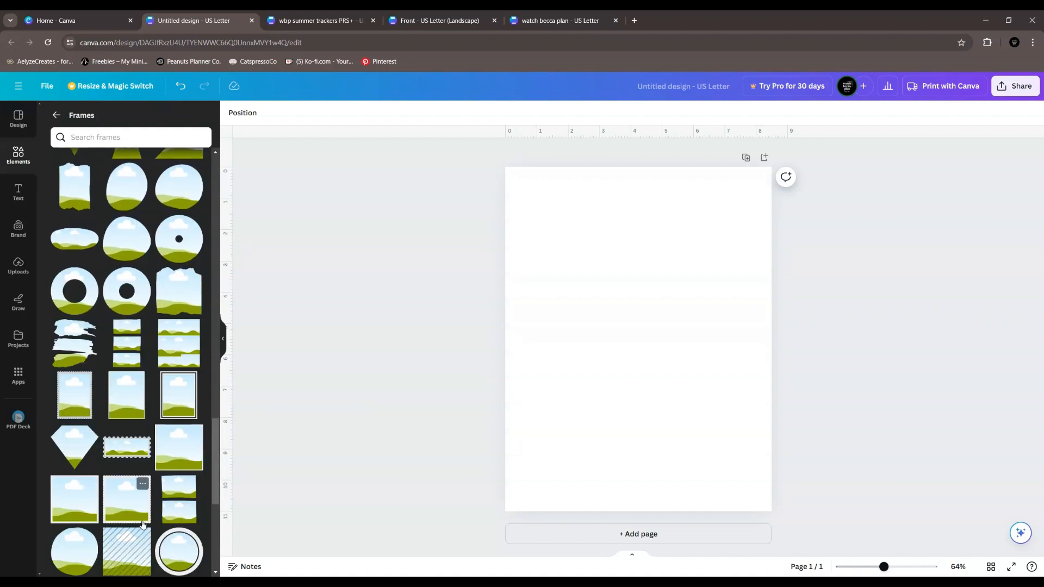
scroll(139, 510, "down", 4)
scroll(139, 510, "down", 2)
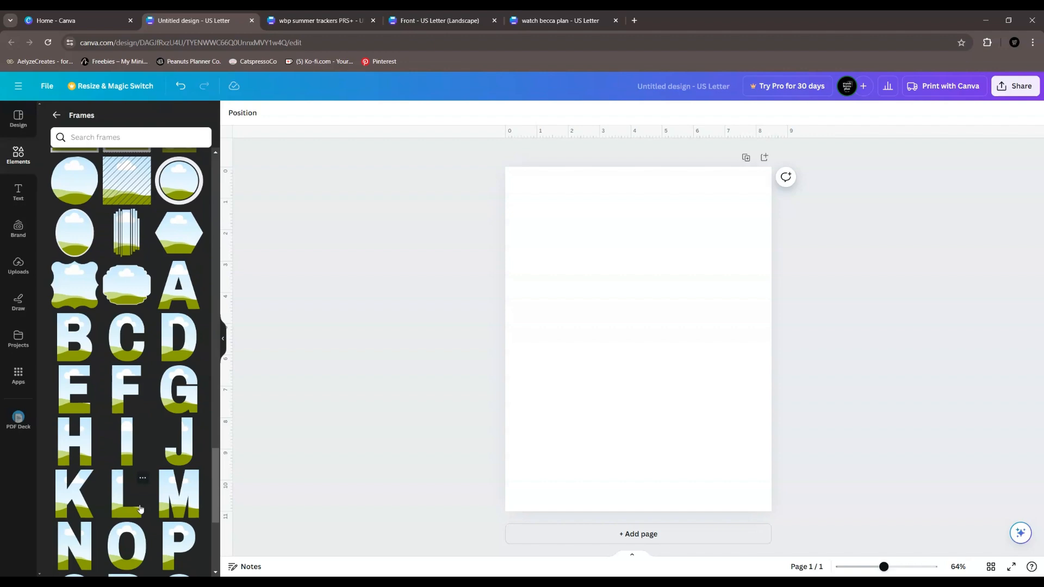
scroll(140, 507, "down", 9)
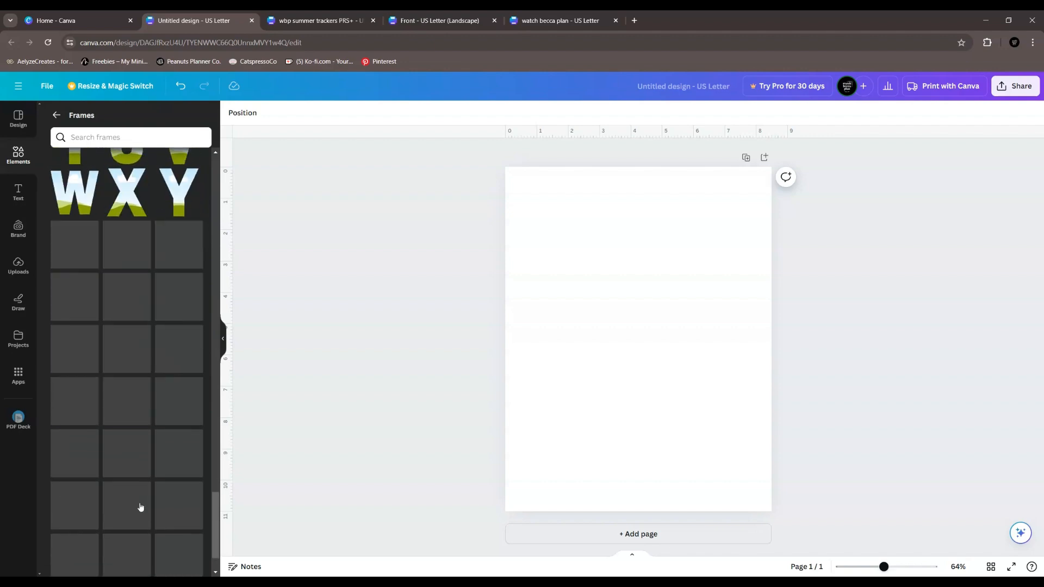
Add the ornate gold scrollwork frame to the page and fill it with the uploaded Empire of Darkness and Fire cover.
scroll(141, 507, "down", 1)
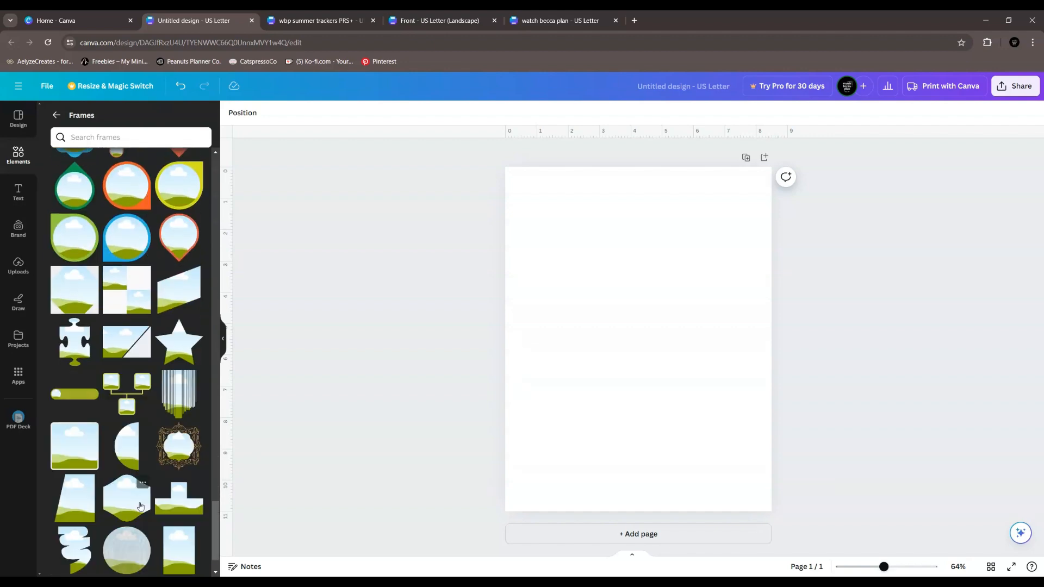
scroll(109, 363, "down", 2)
left_click(189, 329)
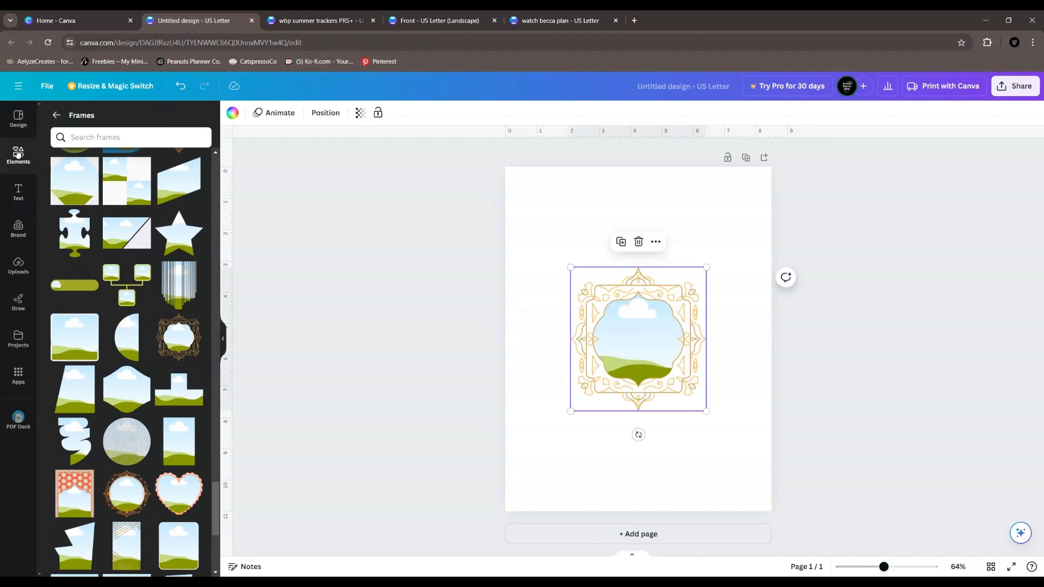
left_click(18, 266)
left_click_drag(102, 288, 678, 401)
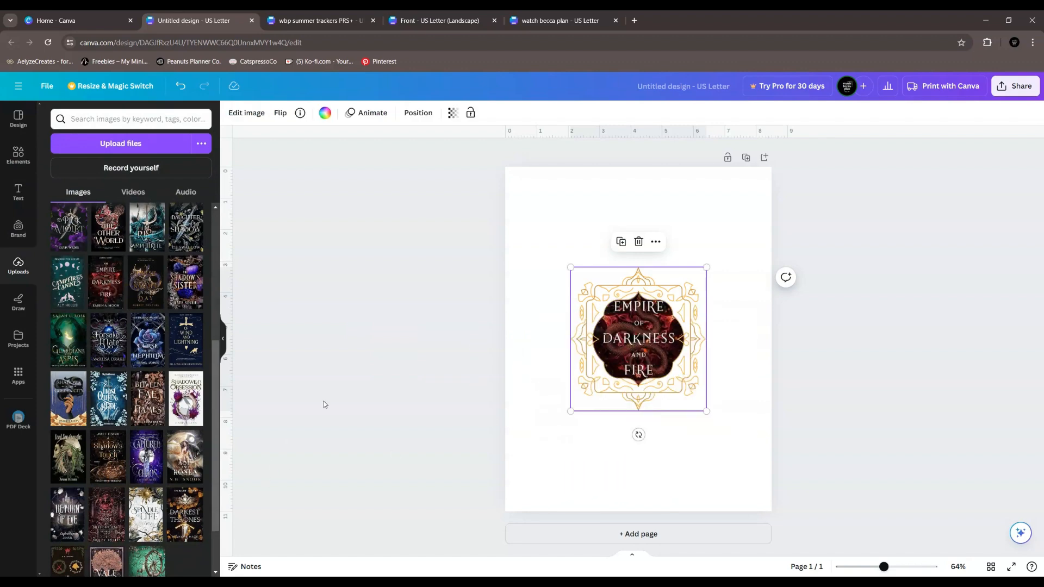
Remove the filled ornate gold frame from the page.
left_click(367, 371)
left_click_drag(687, 359, 388, 360)
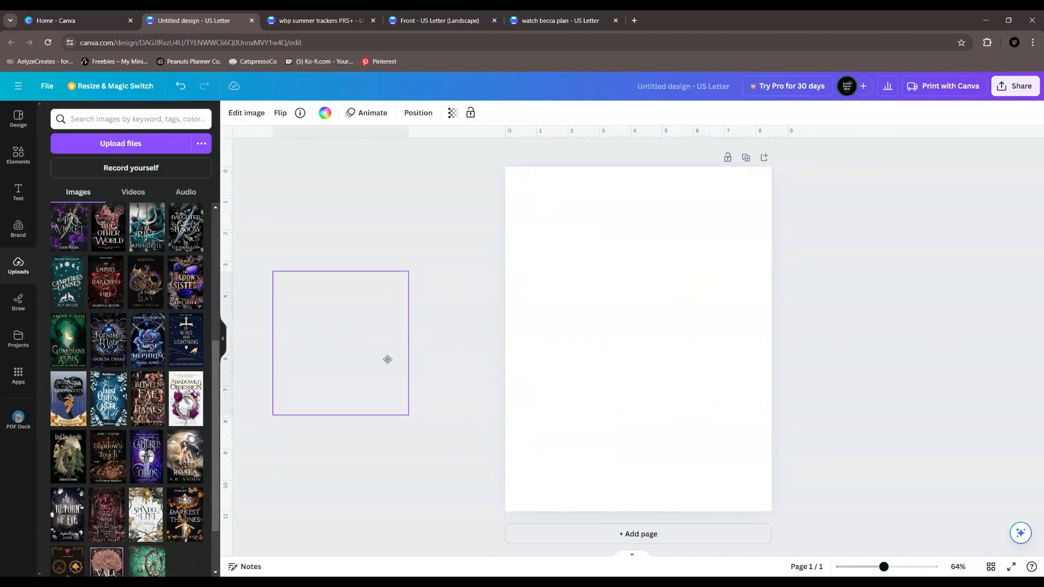
left_click(266, 472)
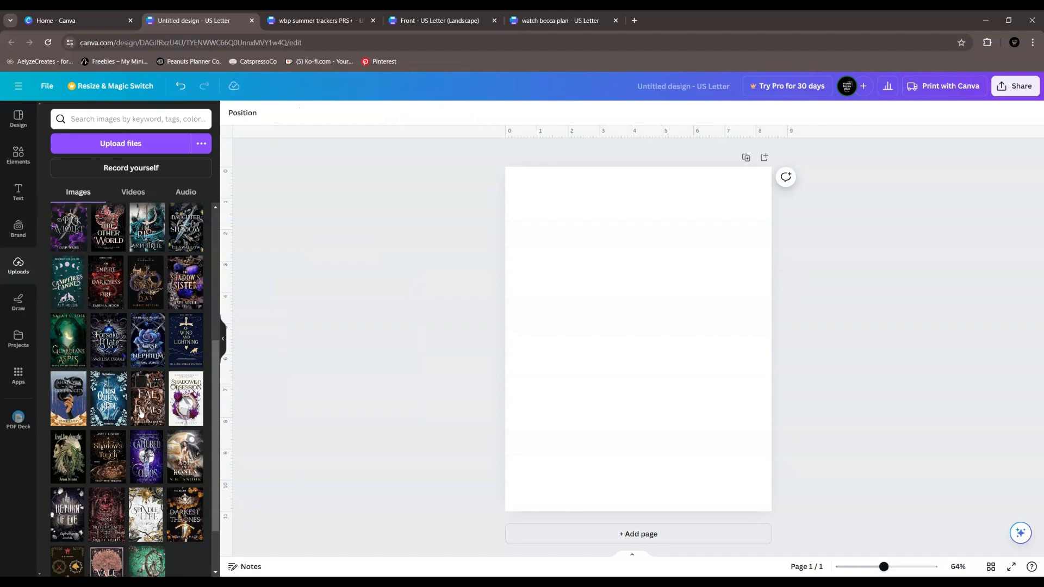
scroll(141, 414, "up", 5)
scroll(141, 414, "down", 4)
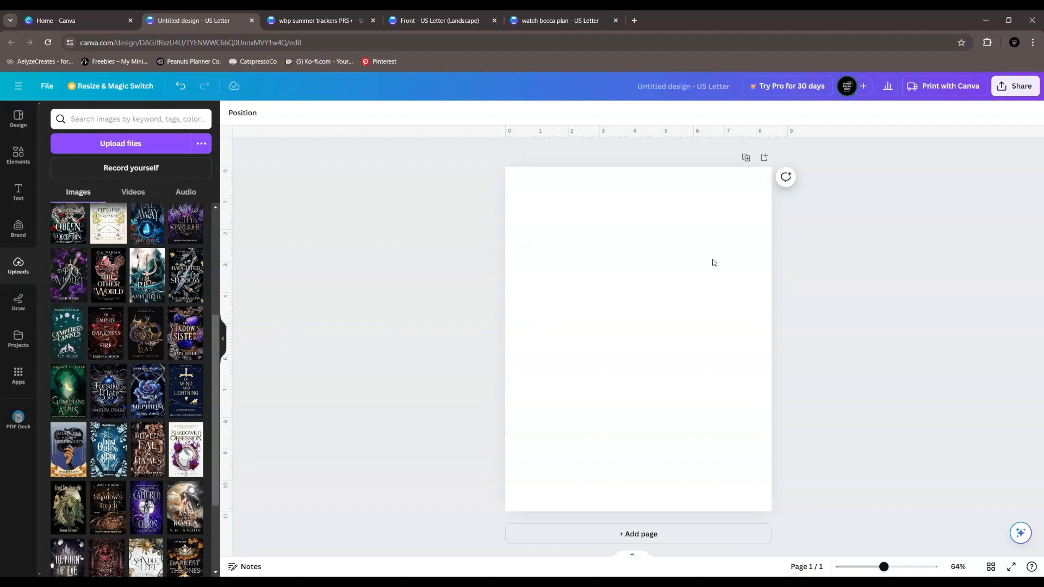
Look at the open script-lettering design and the Front booklet design, and switch to the wbp summer trackers PRS+ design.
left_click(538, 15)
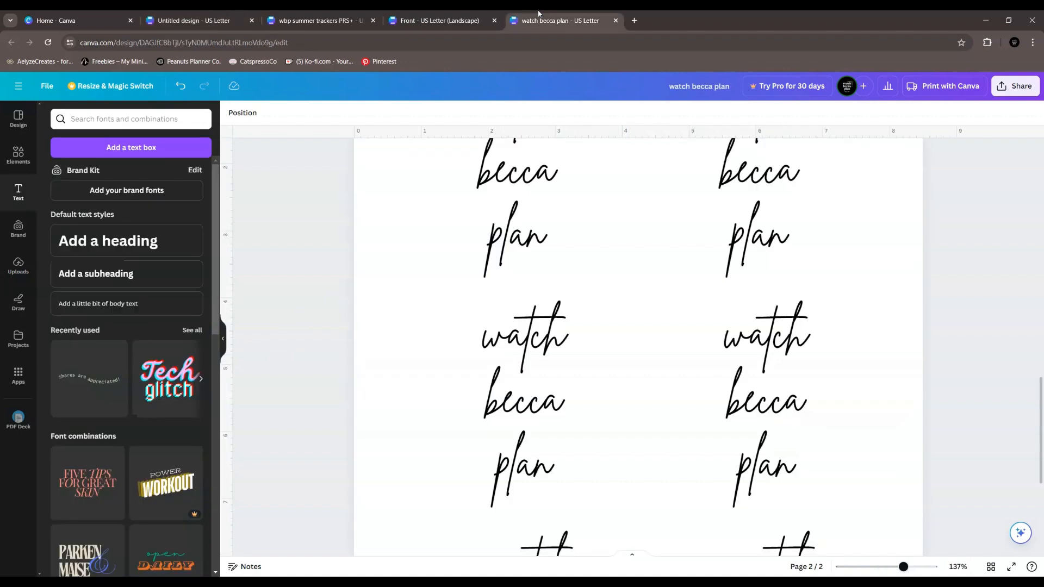
left_click(437, 21)
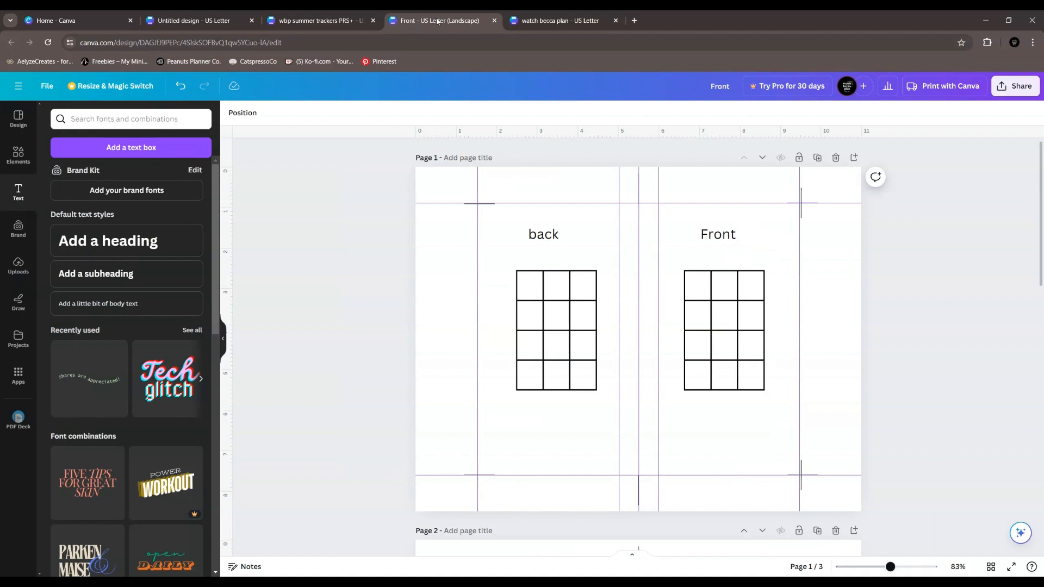
left_click(335, 25)
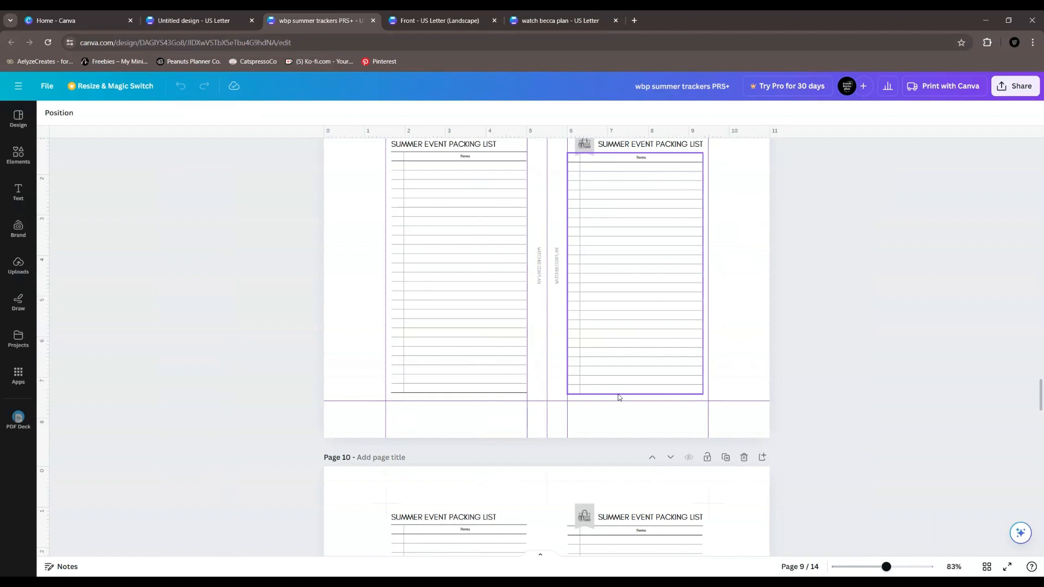